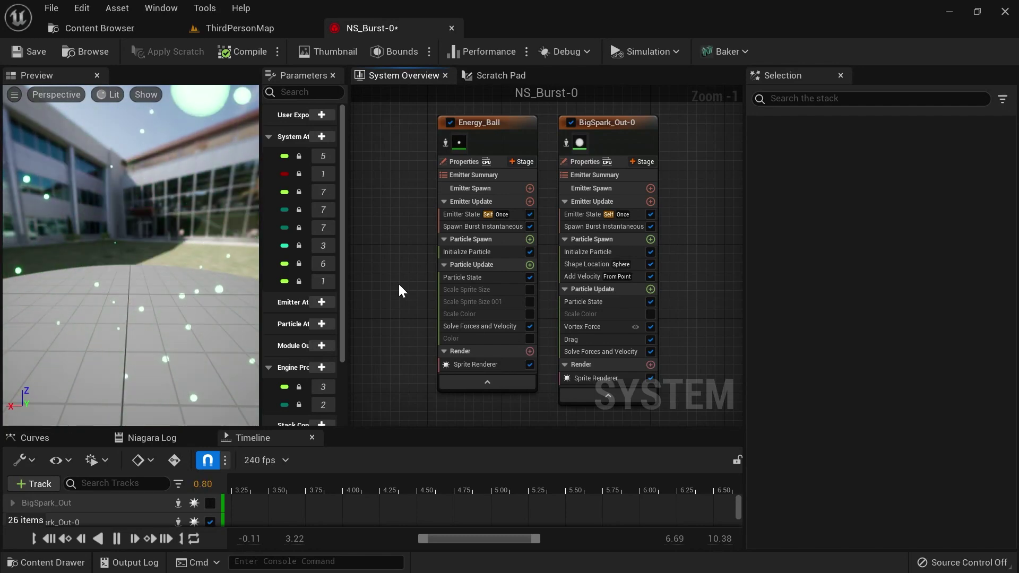
Step: Examine the Energy_Ball and BigSpark_Out-0 emitters and the surrounding emitter groups in the system overview
drag(550, 144, 698, 144)
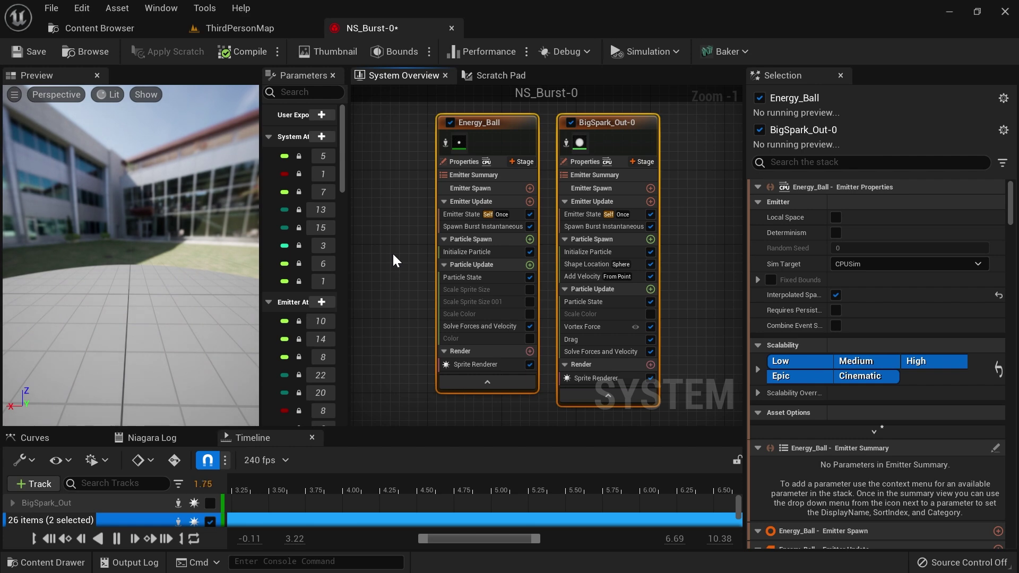
click(391, 251)
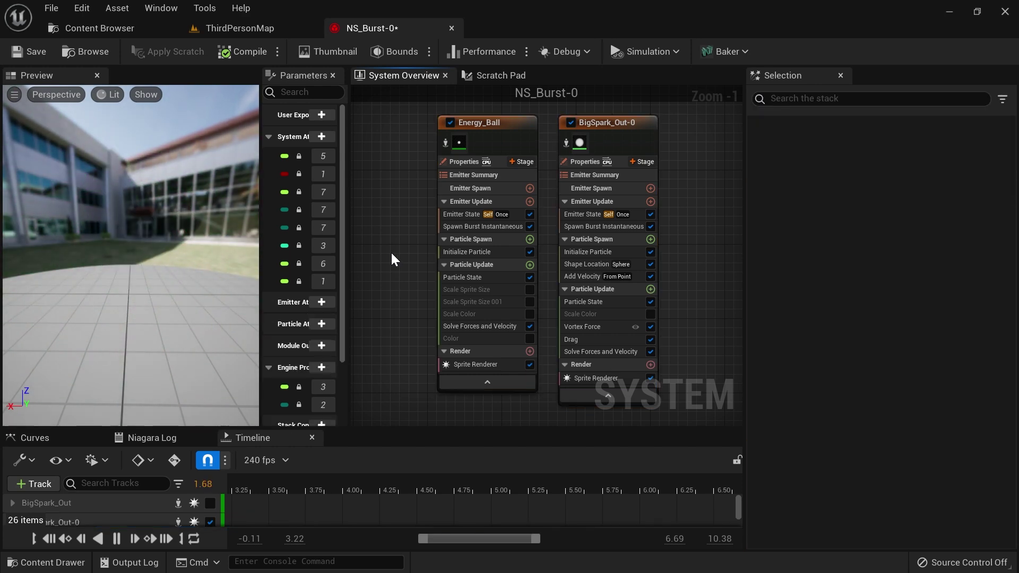
scroll(432, 280, down, 5)
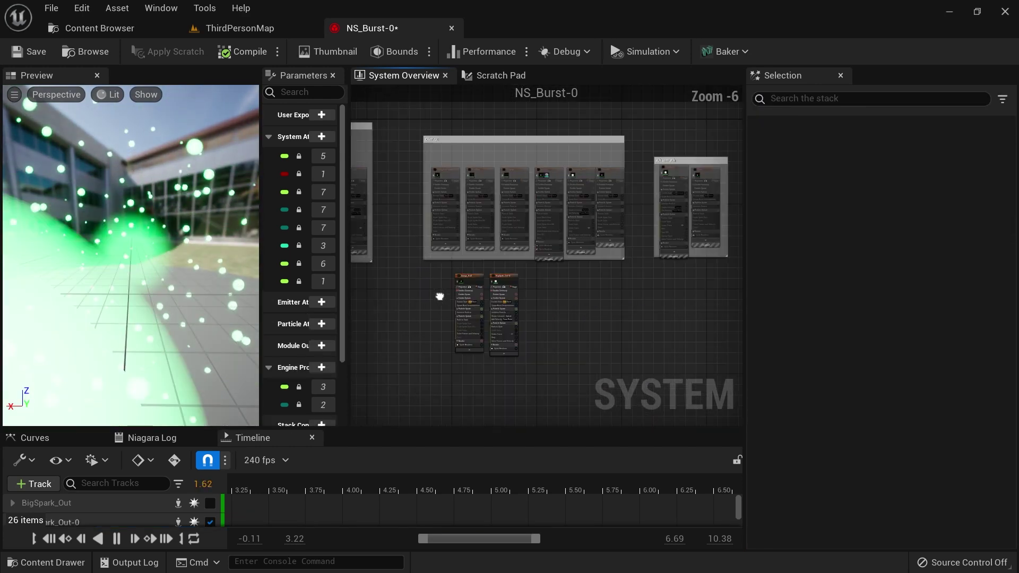
right_drag(402, 354, 440, 295)
scroll(440, 295, up, 4)
right_drag(556, 256, 399, 324)
scroll(399, 324, up, 1)
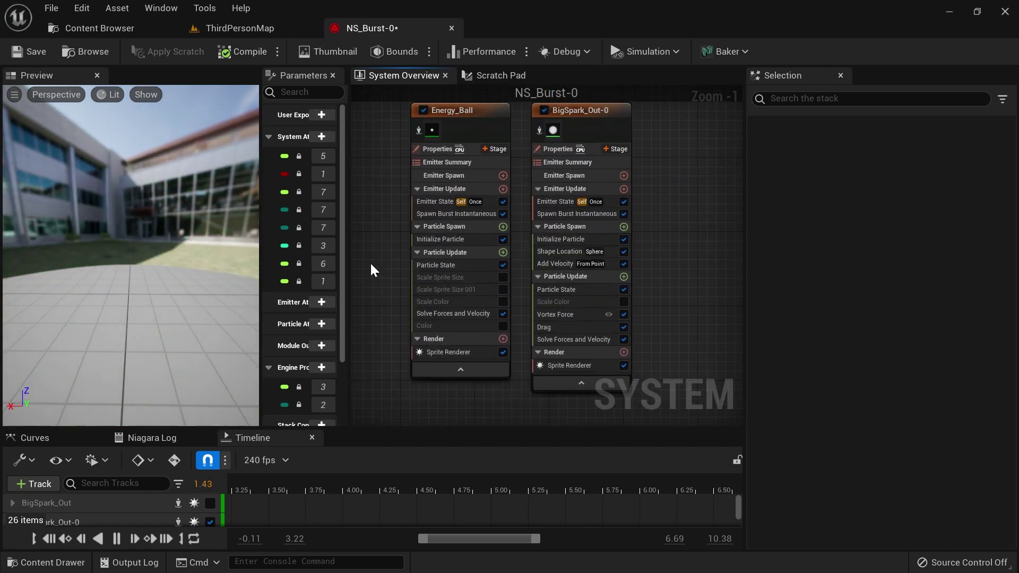
right_drag(428, 122, 412, 178)
drag(378, 124, 629, 175)
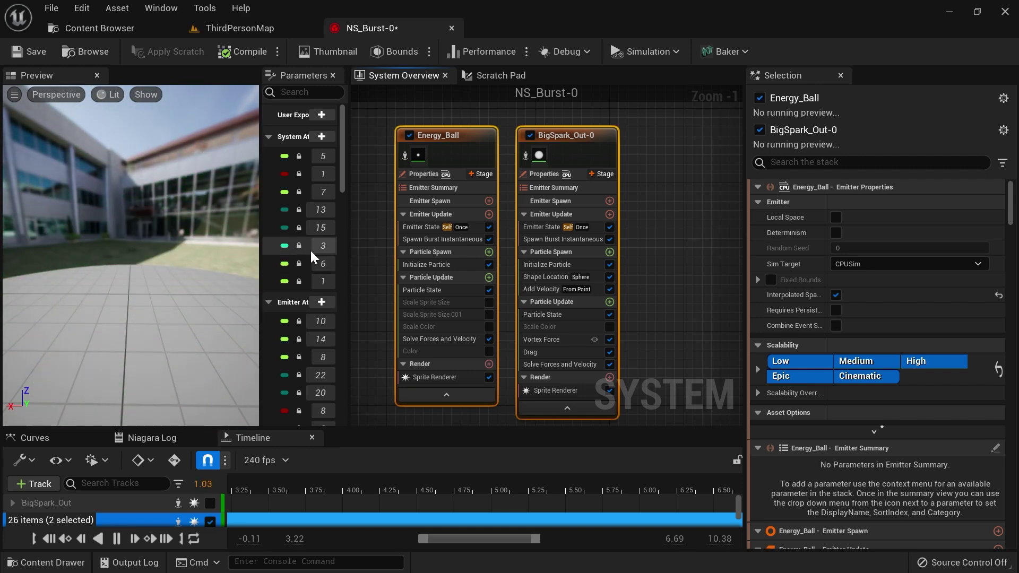
right_drag(374, 254, 380, 244)
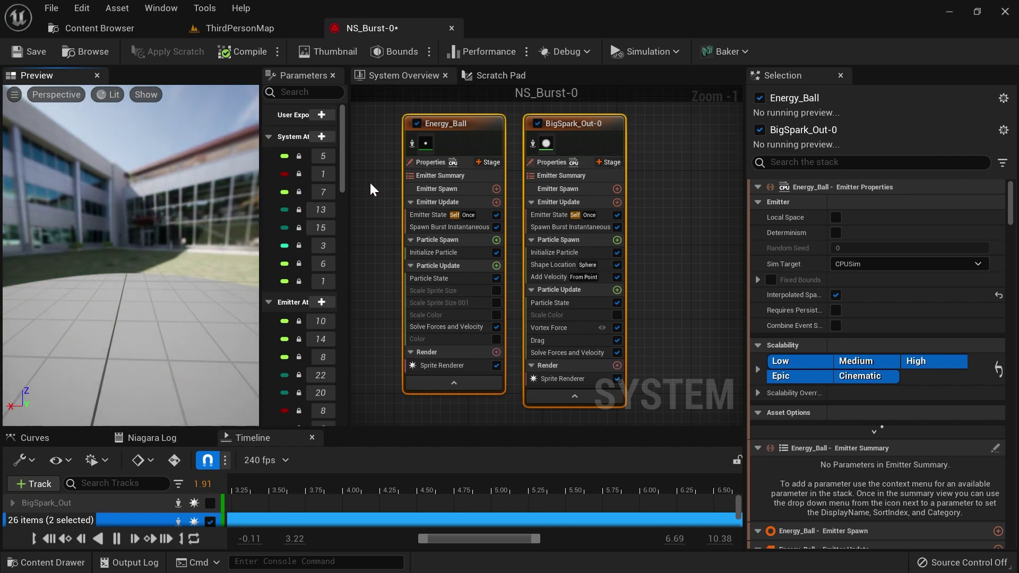
Step: Enable Scale Color on both emitters and lower the end key of Energy_Ball's Scale Alpha curve to about 0
click(616, 315)
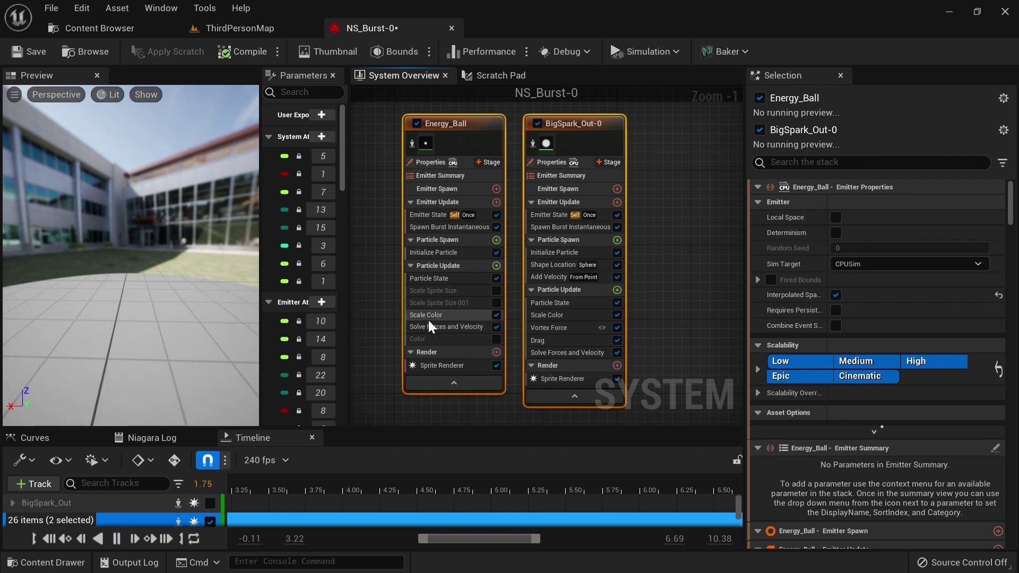
click(448, 317)
click(807, 295)
drag(895, 322, 898, 335)
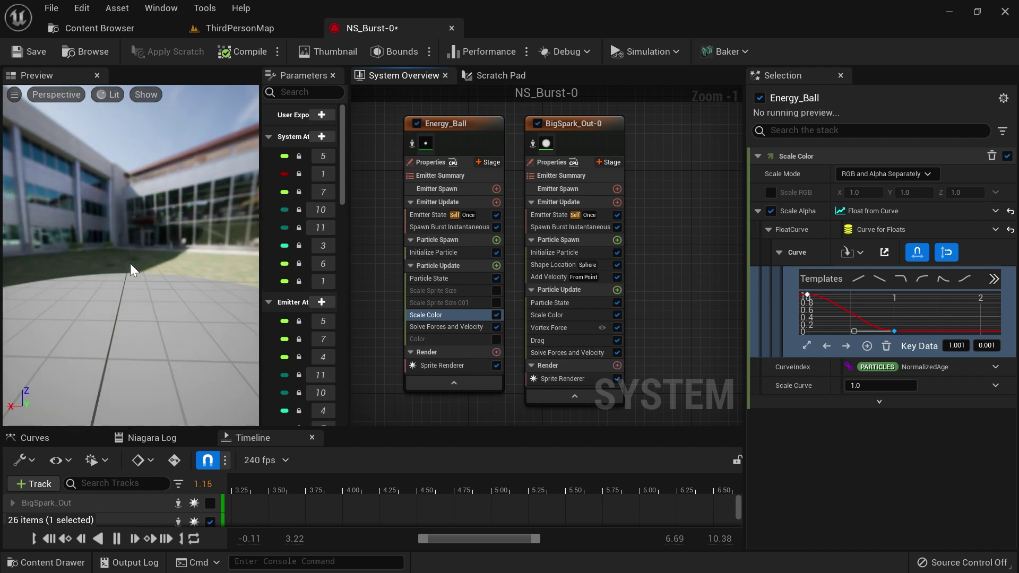
Step: Add a Color module to Energy_Ball's Particle Update and drive its color with Color from Curve
click(496, 268)
text(color)
key(Return)
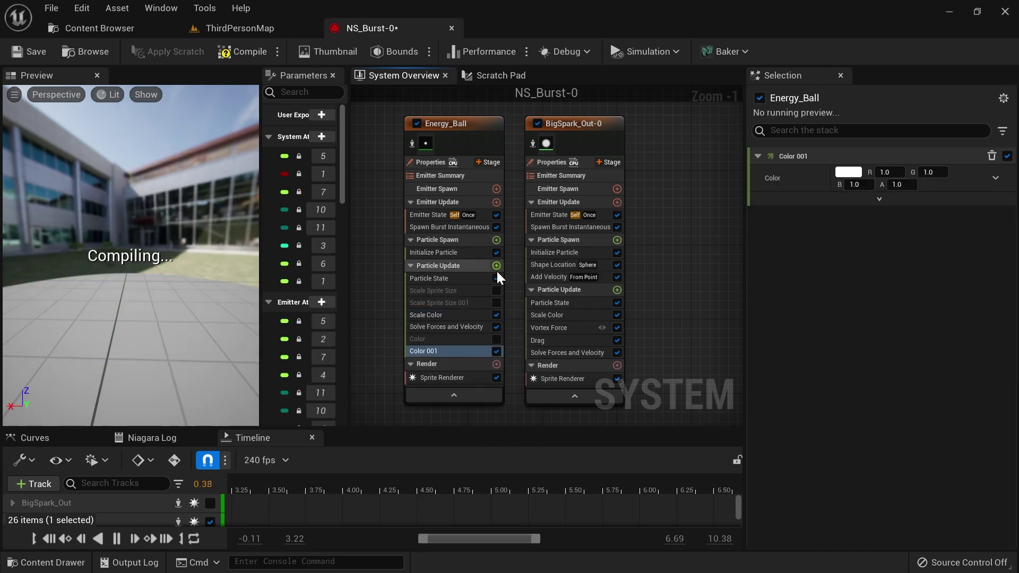
click(450, 351)
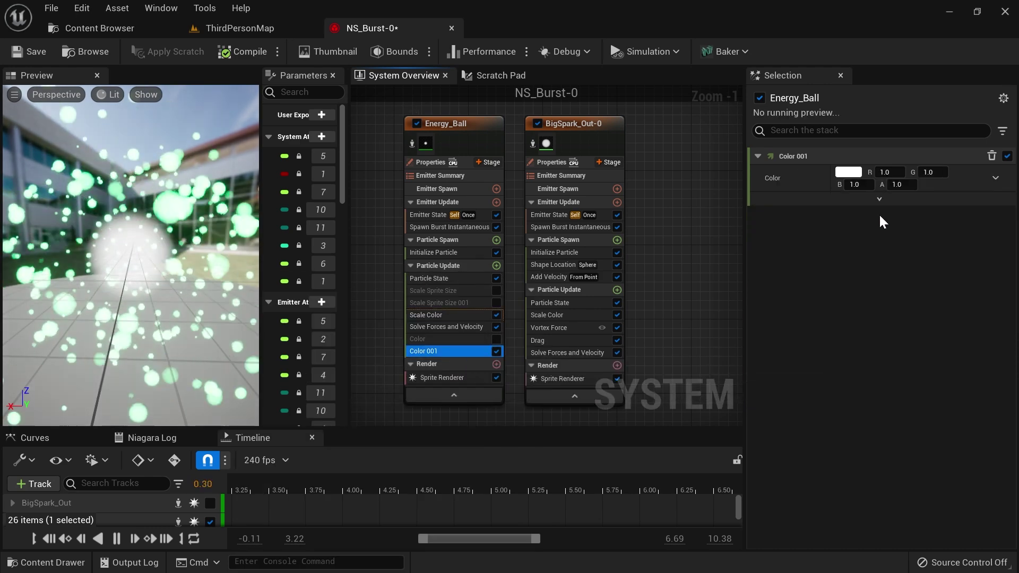
click(994, 181)
text(cur)
key(Return)
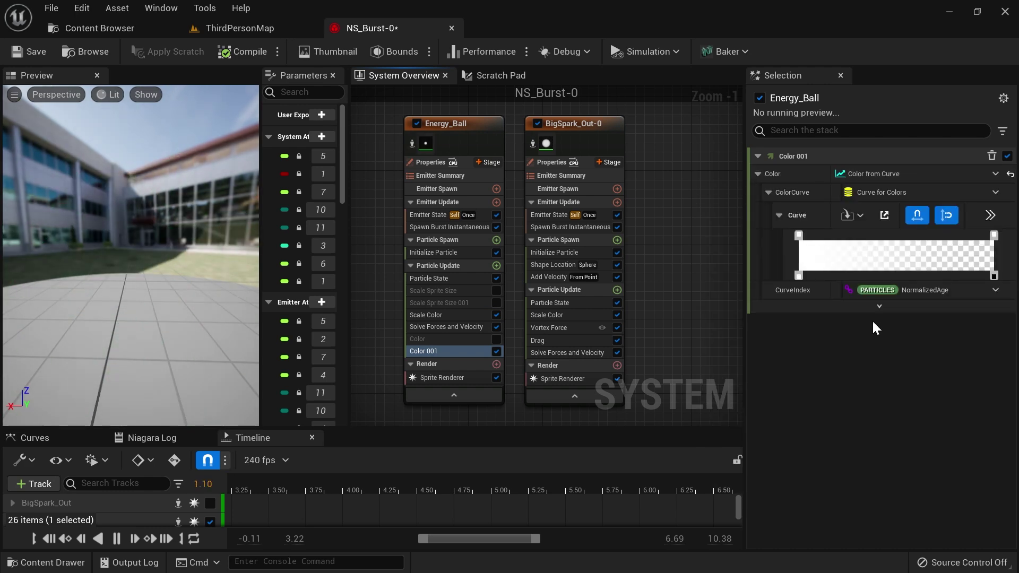
Step: Set the first color stop of Energy_Ball's new color curve to green with a value (V) of 100
double_click(800, 237)
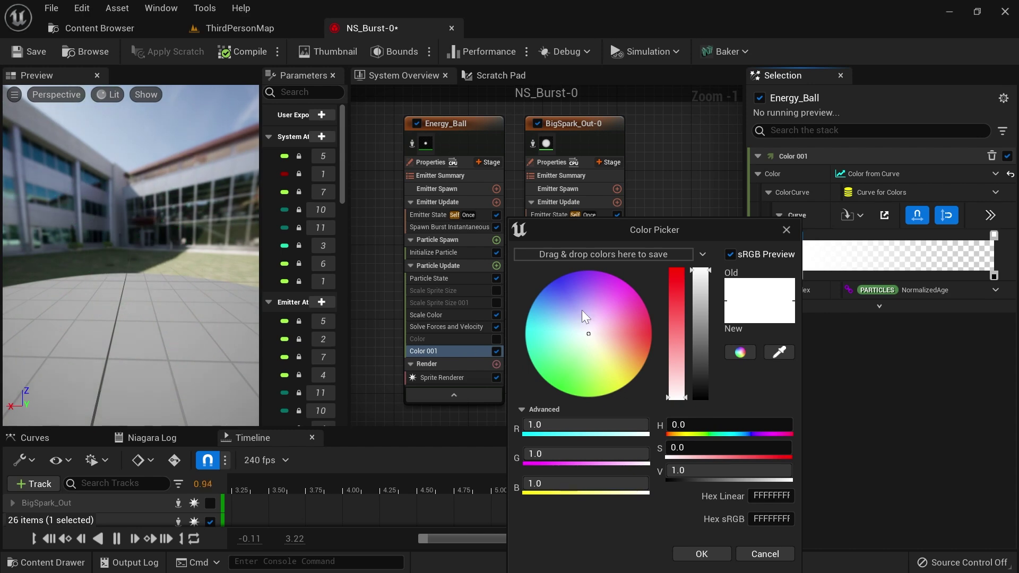
drag(566, 372, 546, 388)
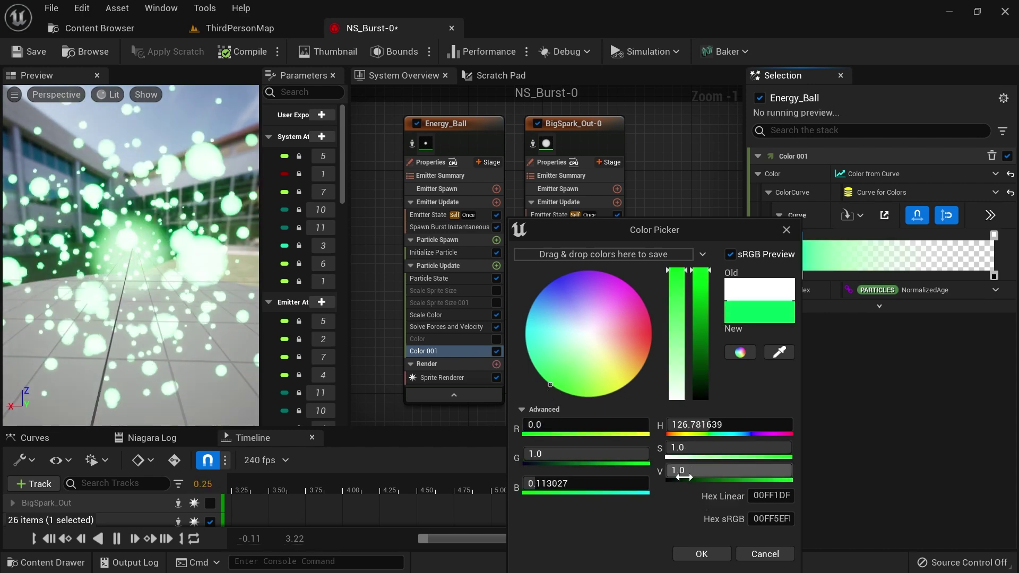
click(724, 471)
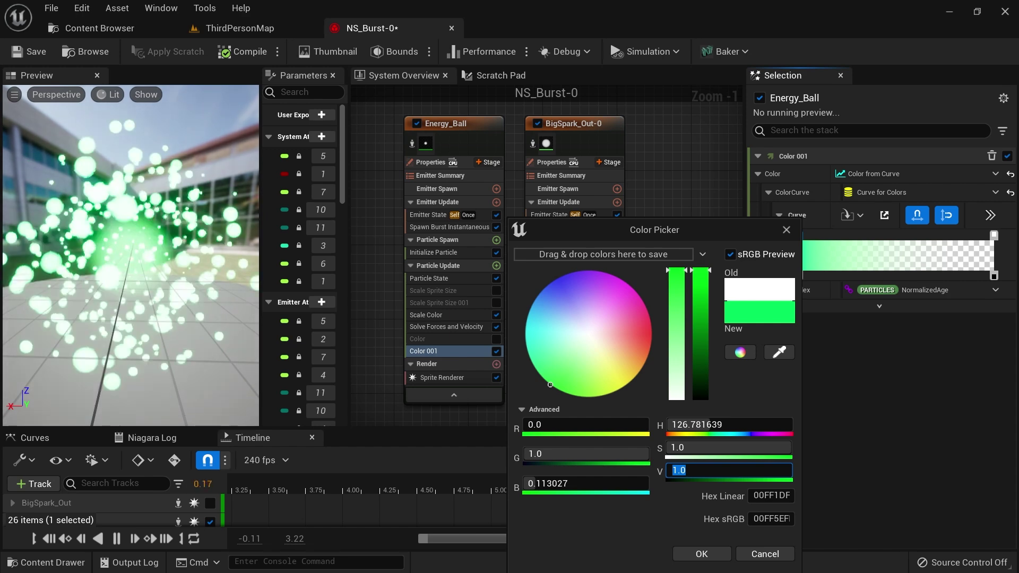
key(Return)
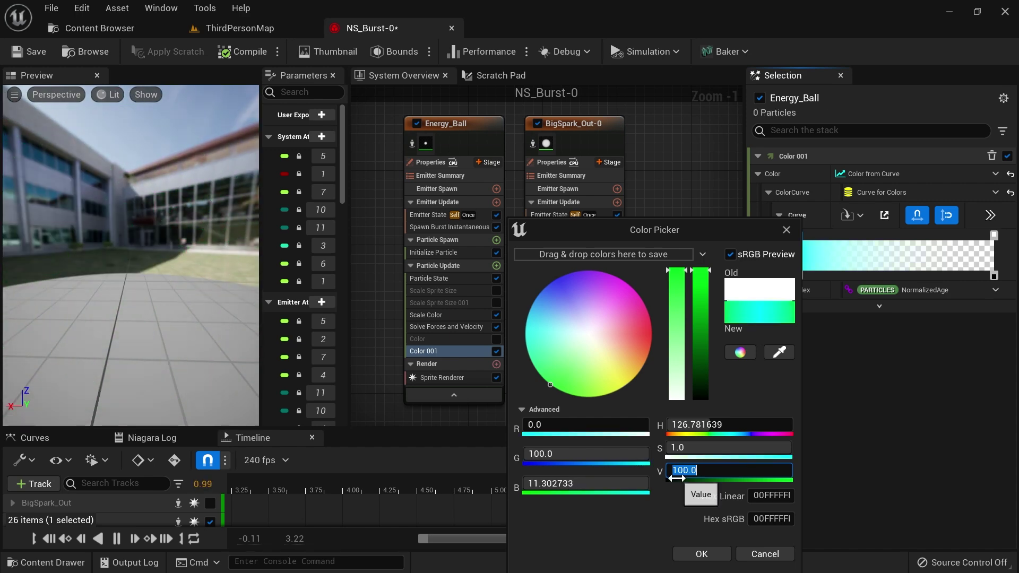
click(693, 553)
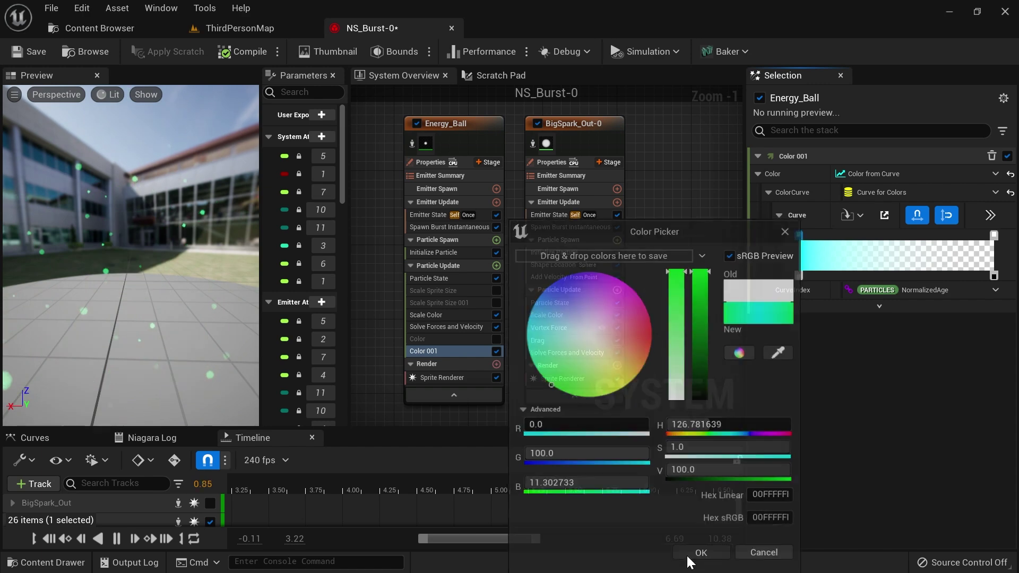
double_click(799, 236)
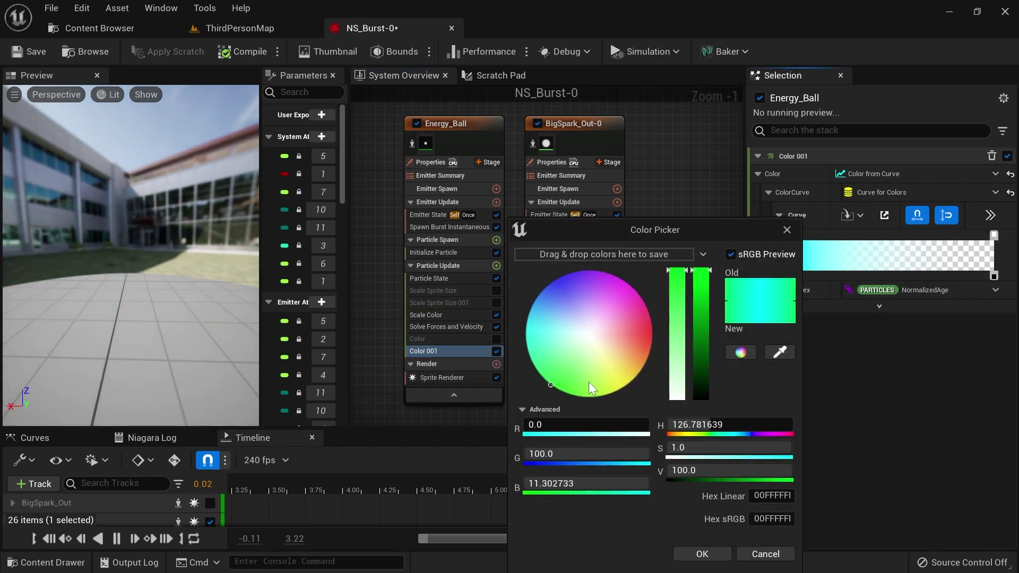
click(704, 554)
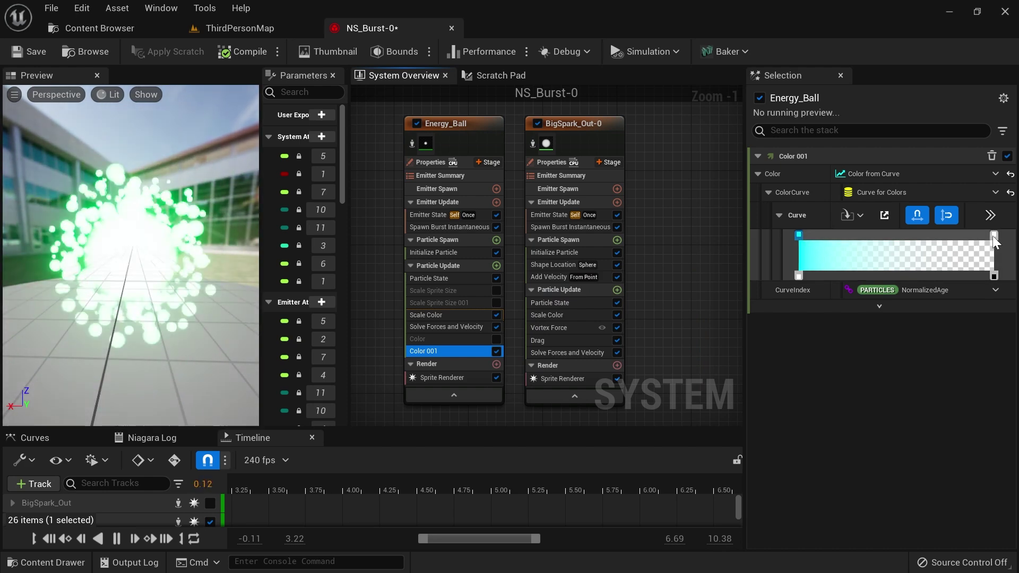
Step: Add a green color stop near the middle of the gradient and set its value (V) to 10
click(902, 235)
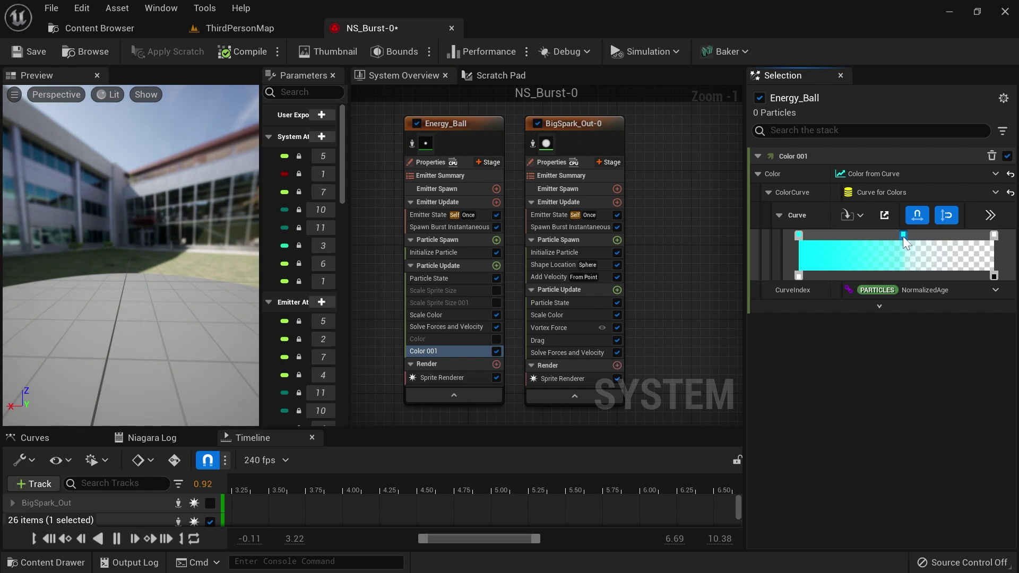
double_click(891, 236)
click(641, 385)
click(775, 470)
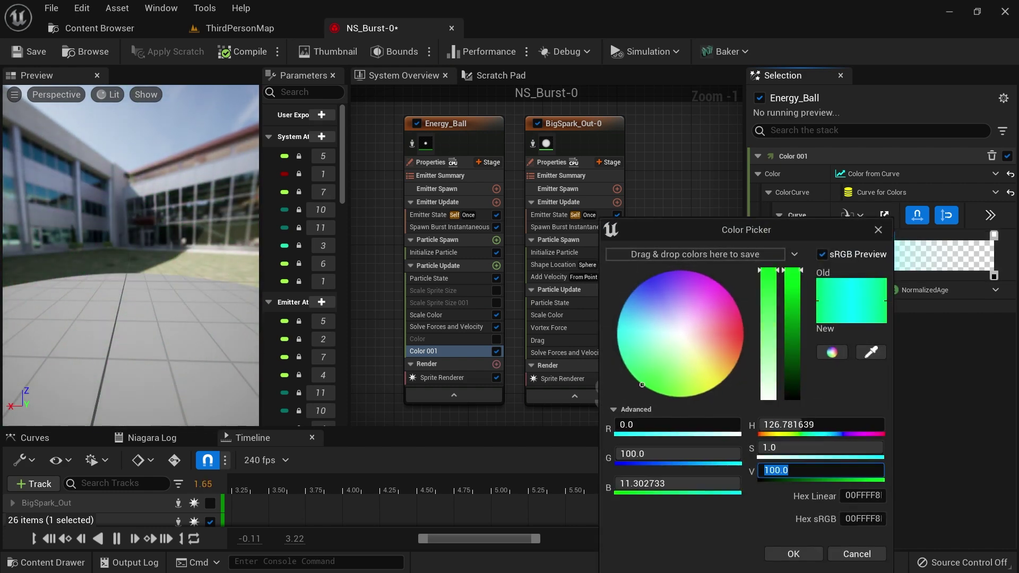
text(10)
key(Return)
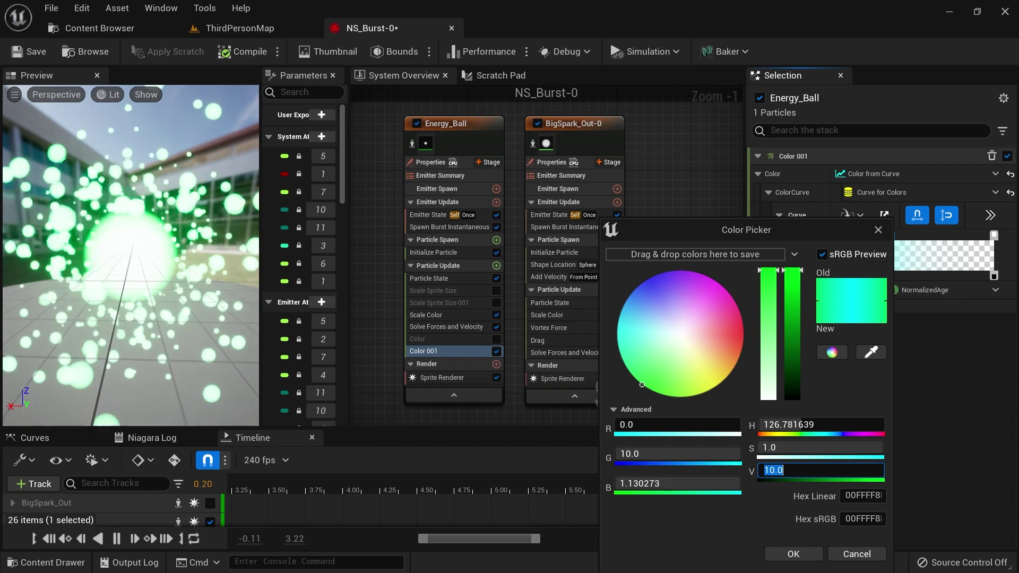
click(792, 554)
Step: Set the last color stop of the gradient to black
double_click(994, 235)
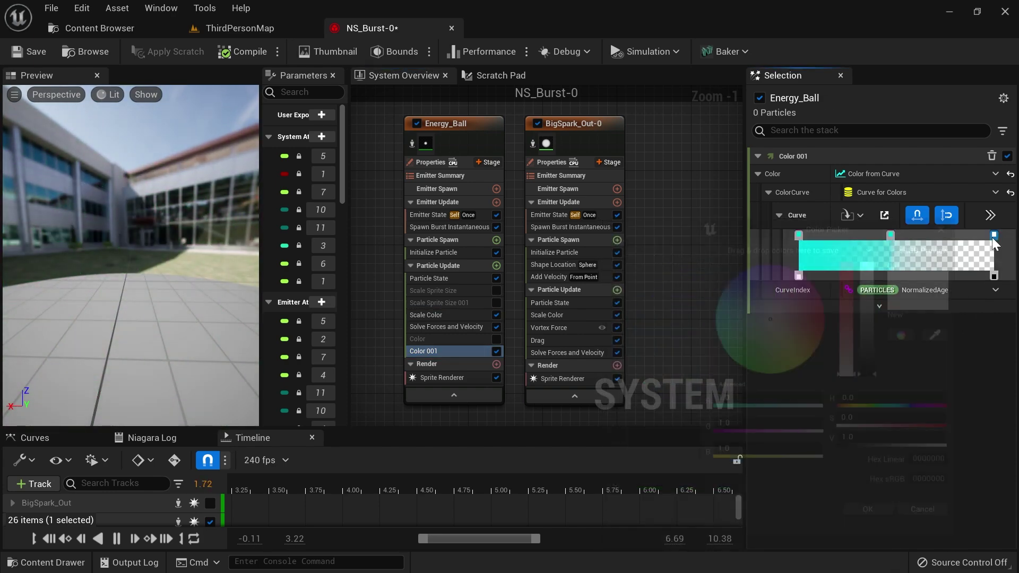
click(896, 553)
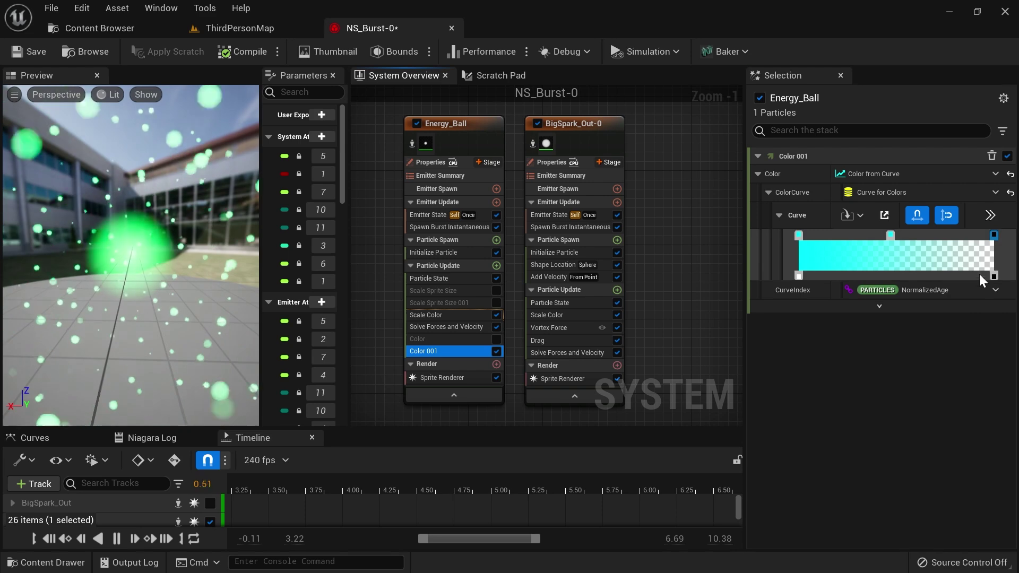
click(995, 277)
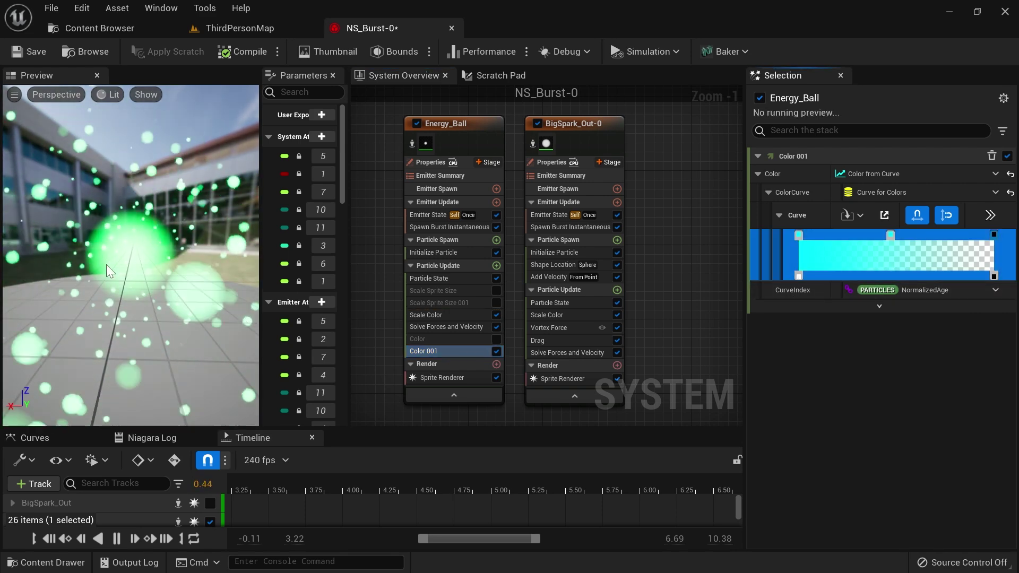
click(117, 292)
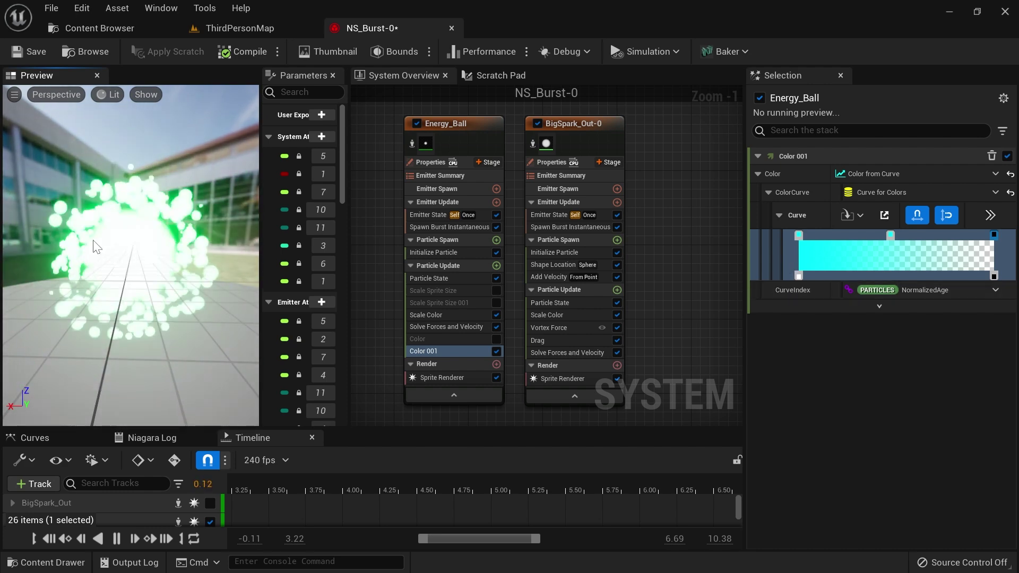
Step: Move the gradient's first color stop to time 0.1
click(800, 240)
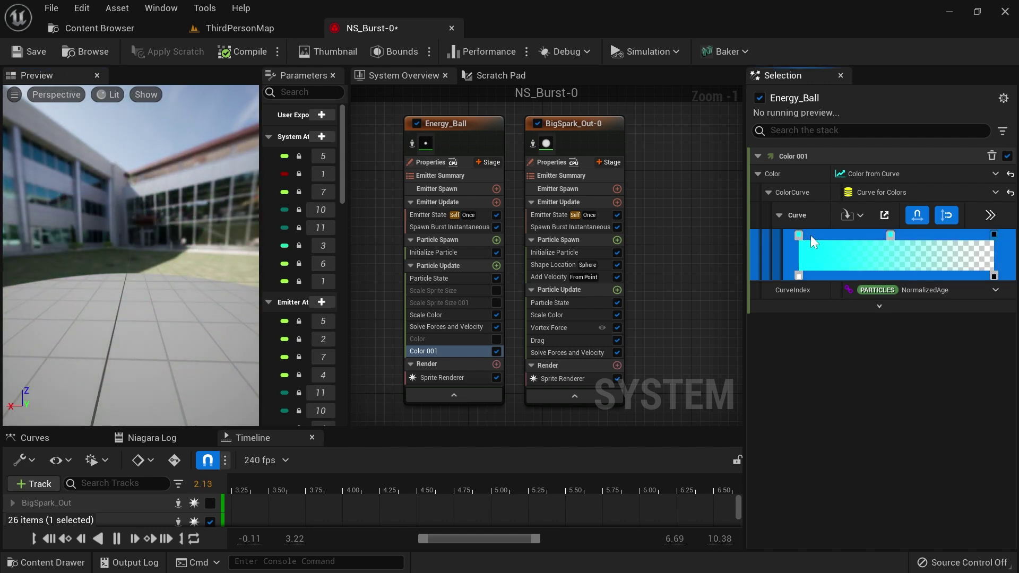
drag(801, 236, 809, 238)
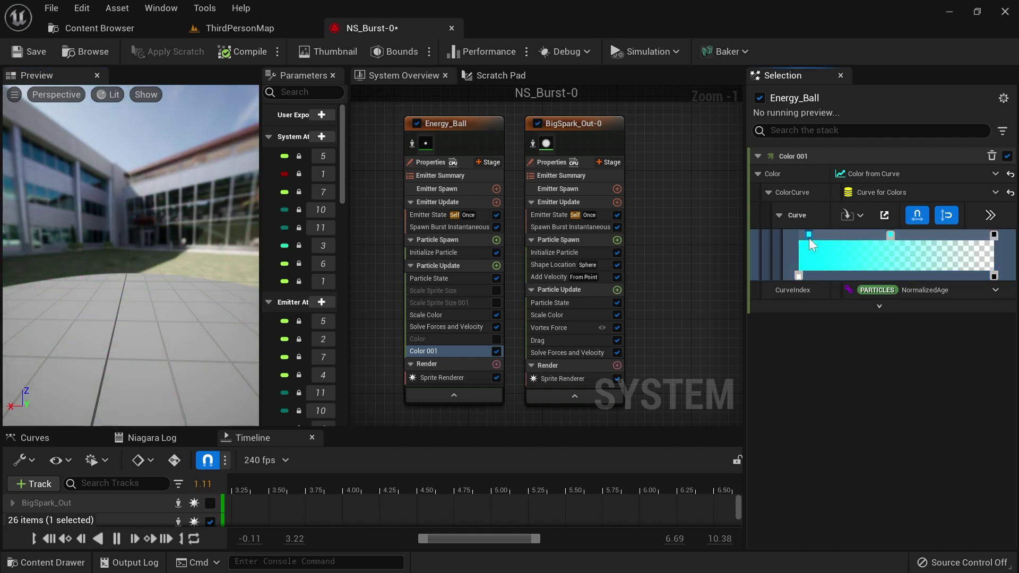
right_click(808, 237)
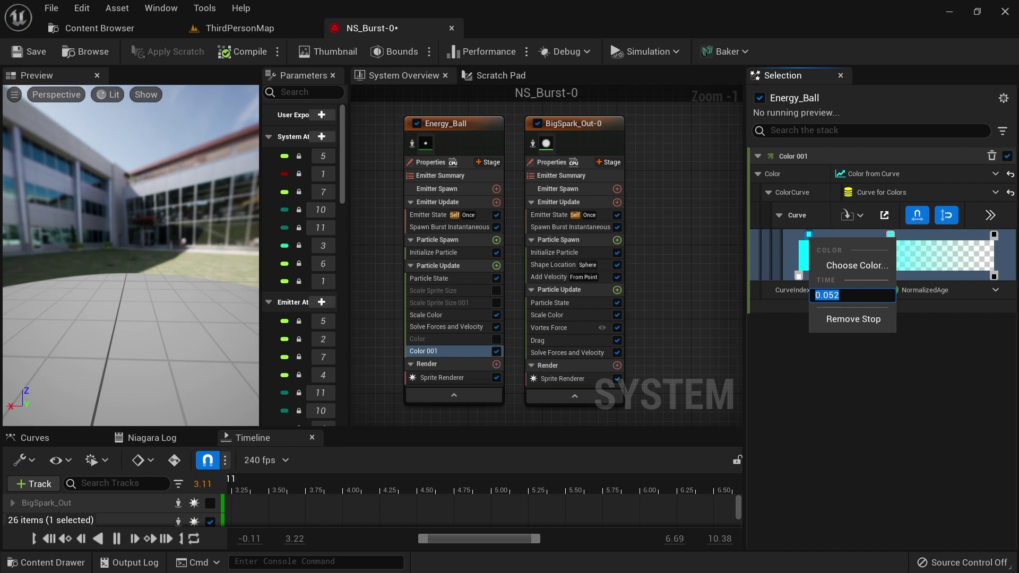
text(.1)
key(Return)
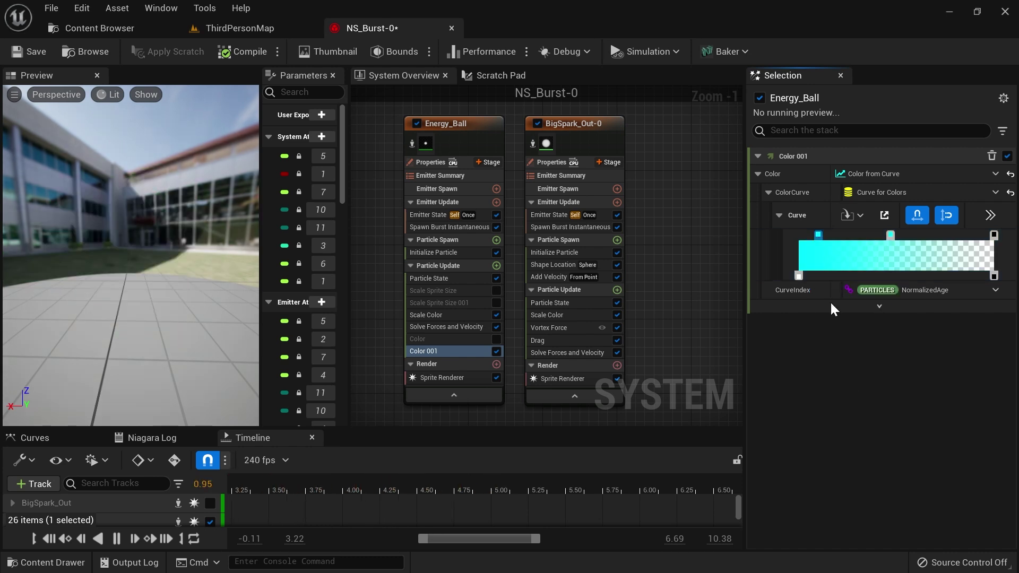
Step: Add a color stop at the very start of the gradient and set its green channel to 2
click(798, 236)
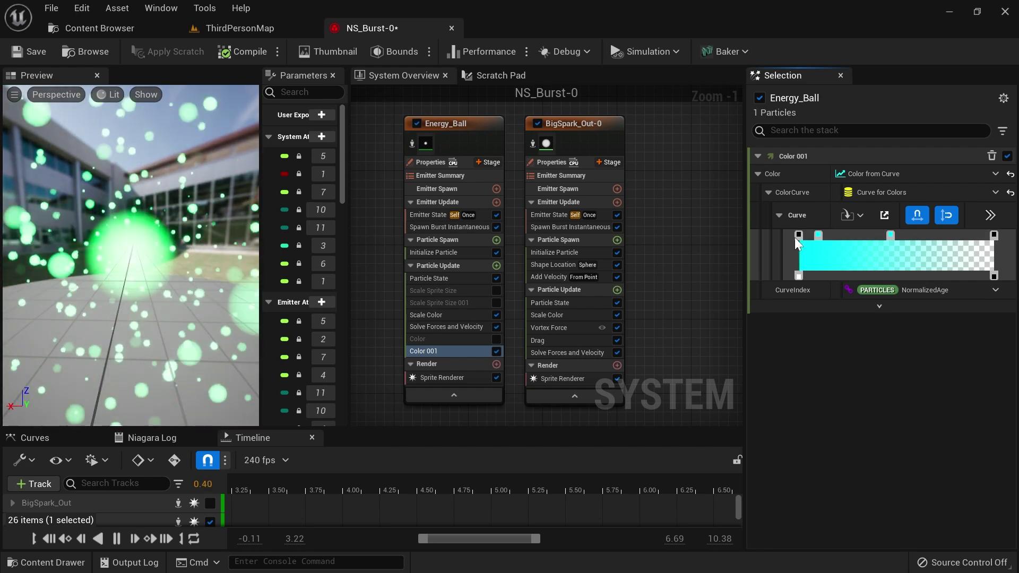
double_click(799, 236)
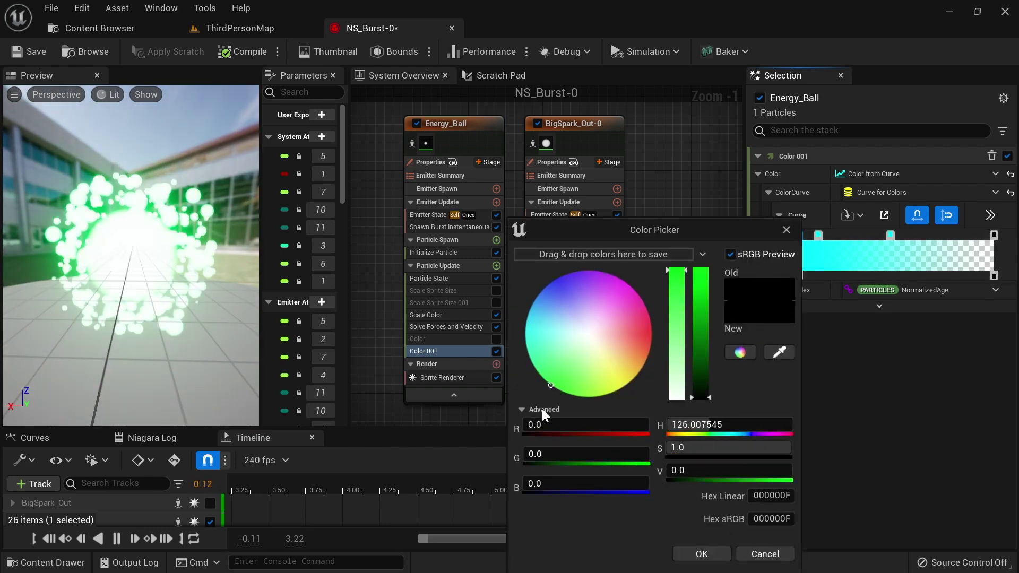
click(686, 473)
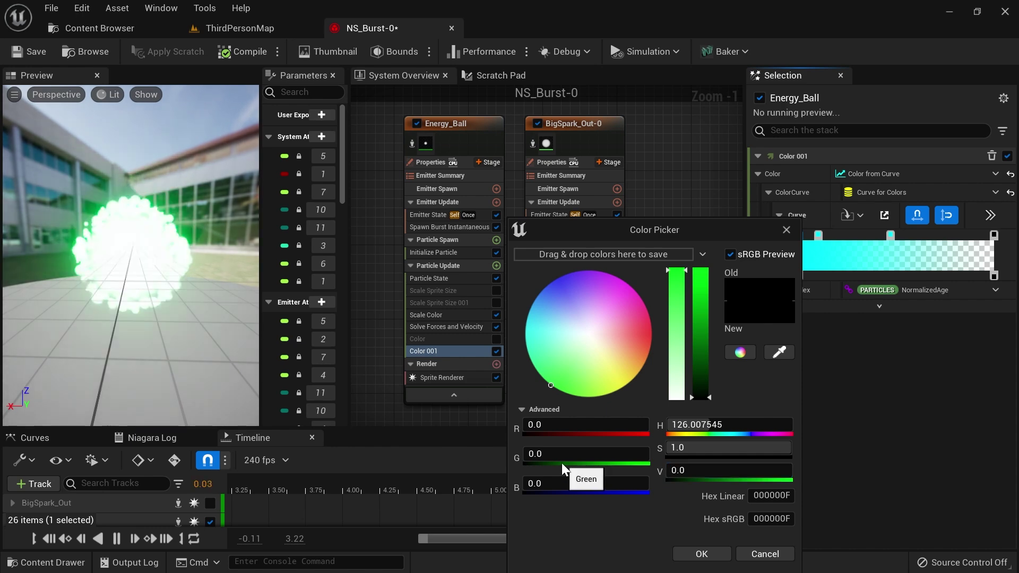
click(568, 454)
text(2)
click(702, 553)
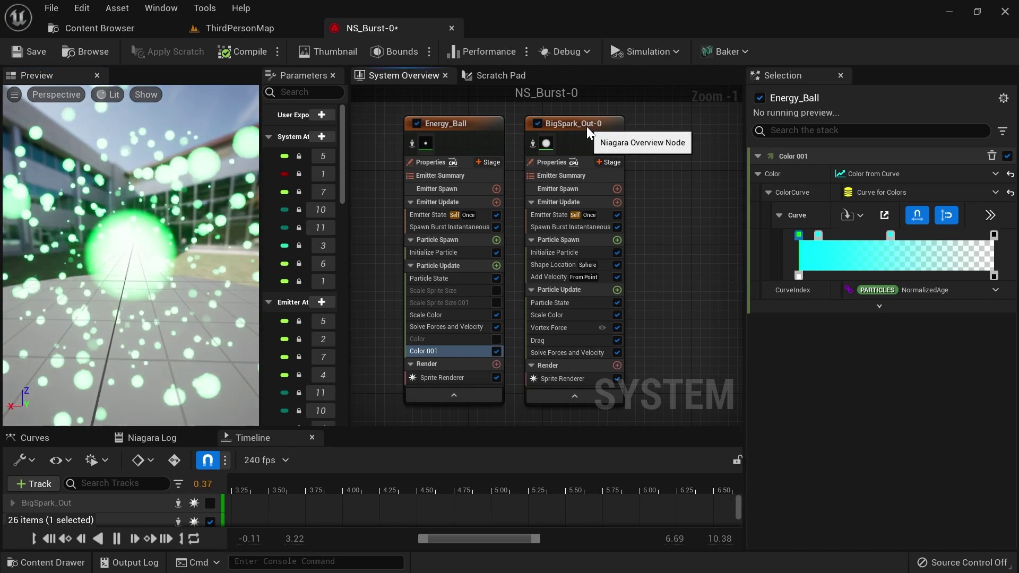
click(587, 127)
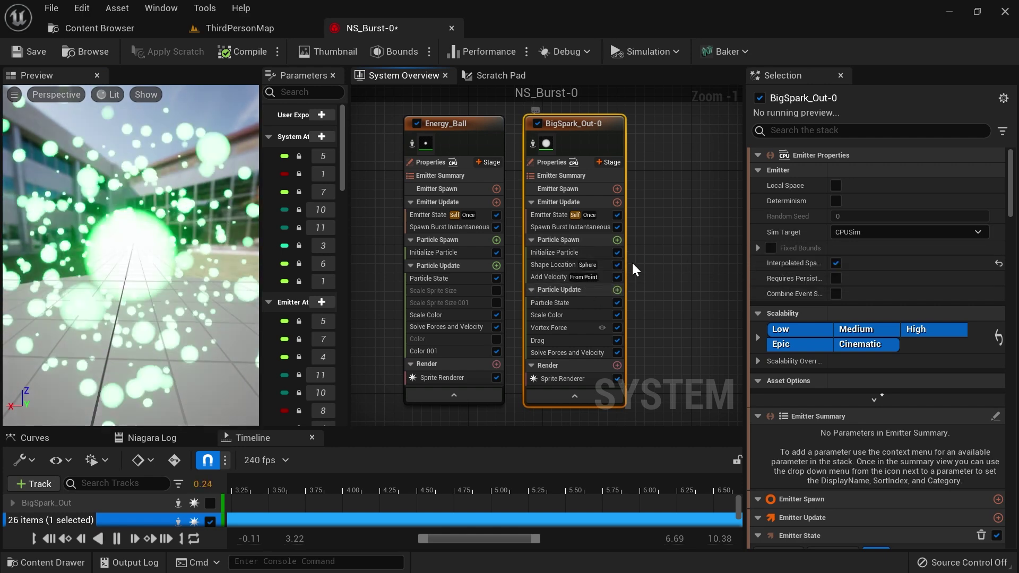
click(372, 300)
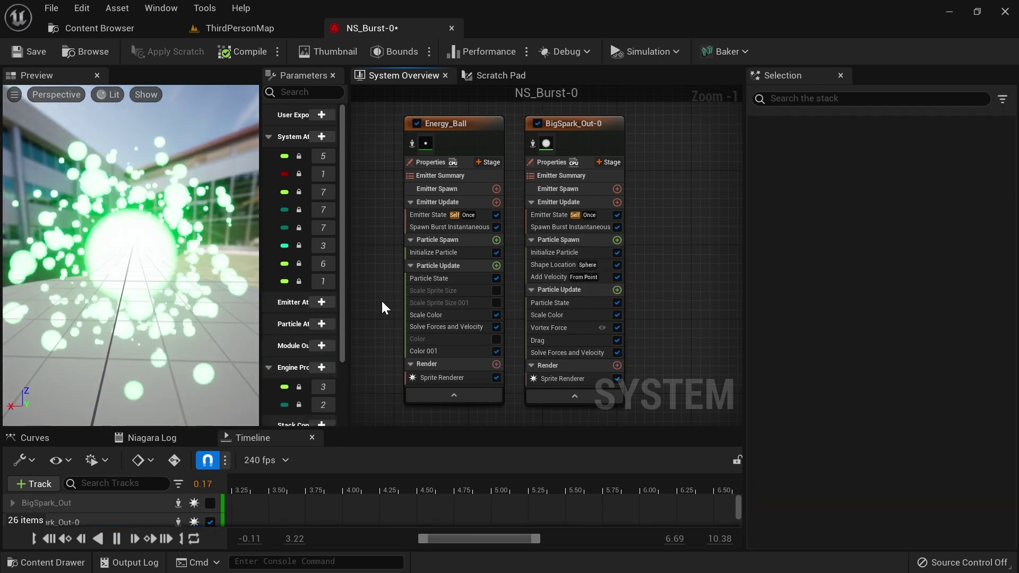
Step: Set the value (V) of the color stop at time 0.1 in Energy_Ball's Color 001 gradient to 50
click(448, 350)
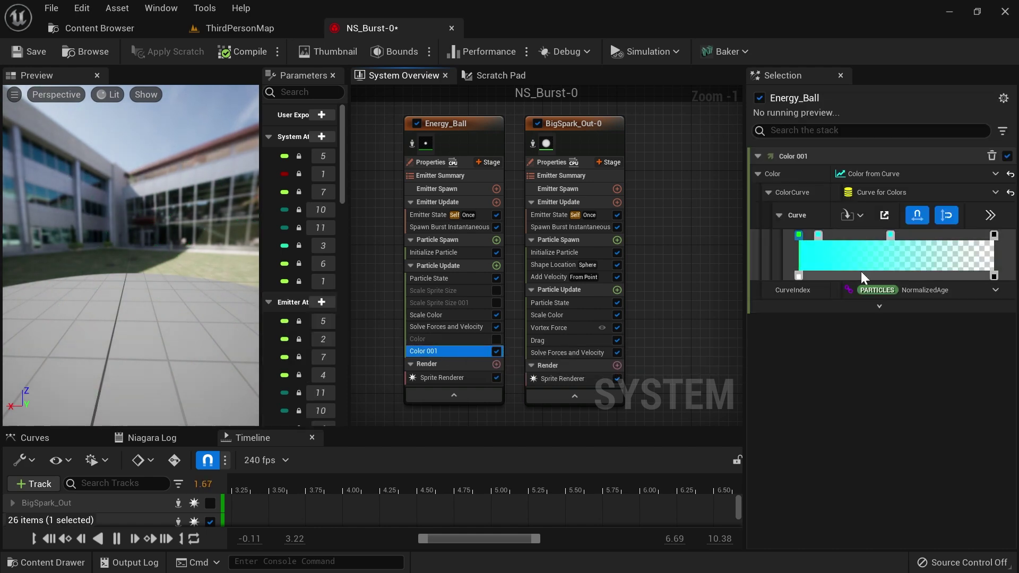
double_click(818, 235)
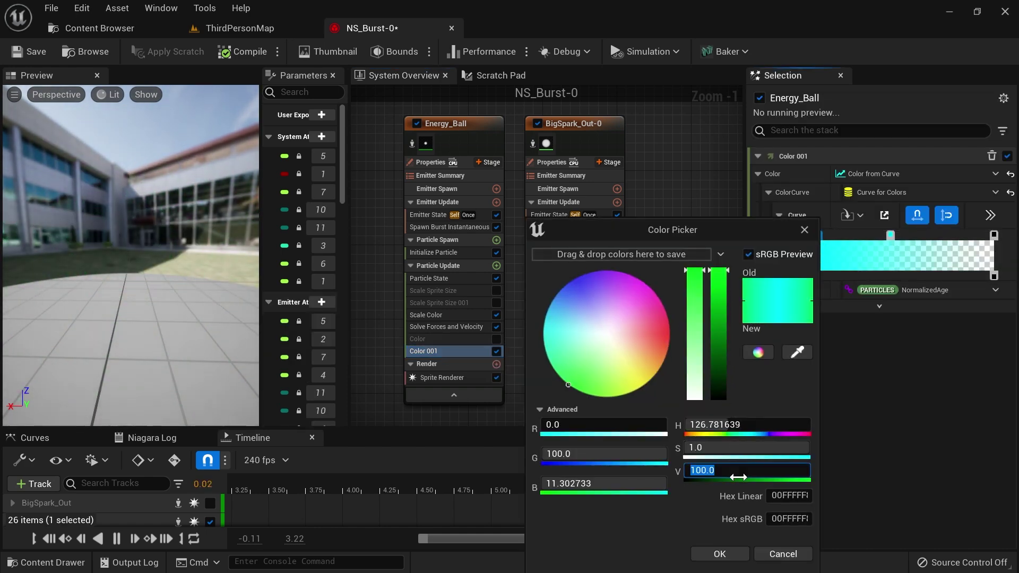
text(50)
key(Return)
click(718, 553)
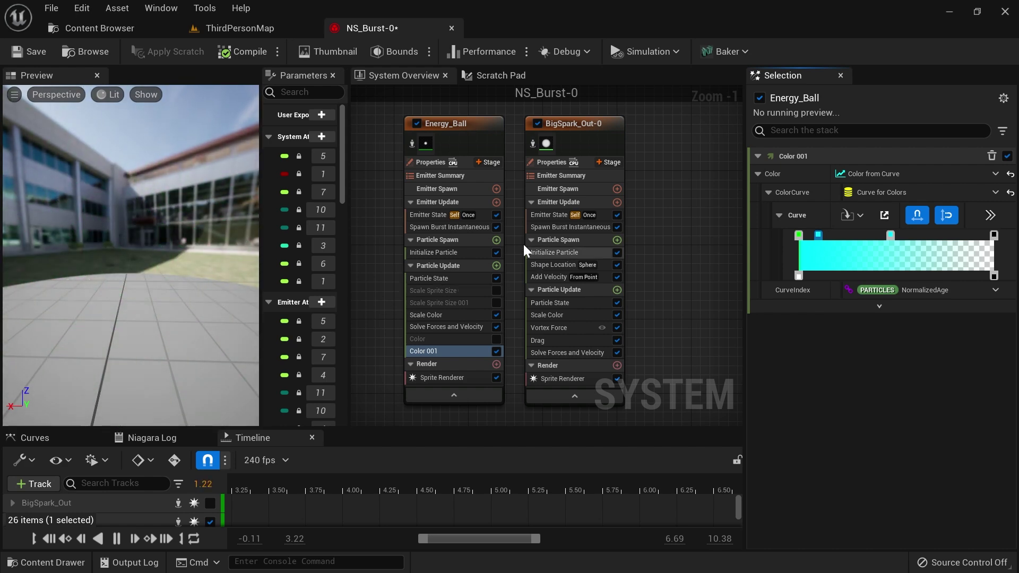
Step: Add a Scale Sprite Size module to Energy_Ball's Particle Update stage
click(497, 266)
text(scale spr)
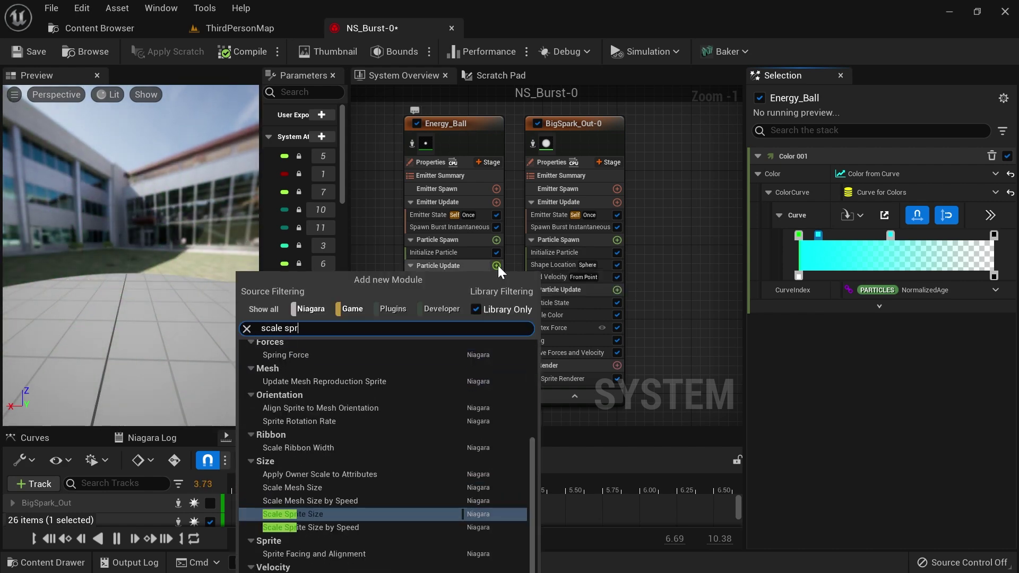
text(ite)
click(322, 512)
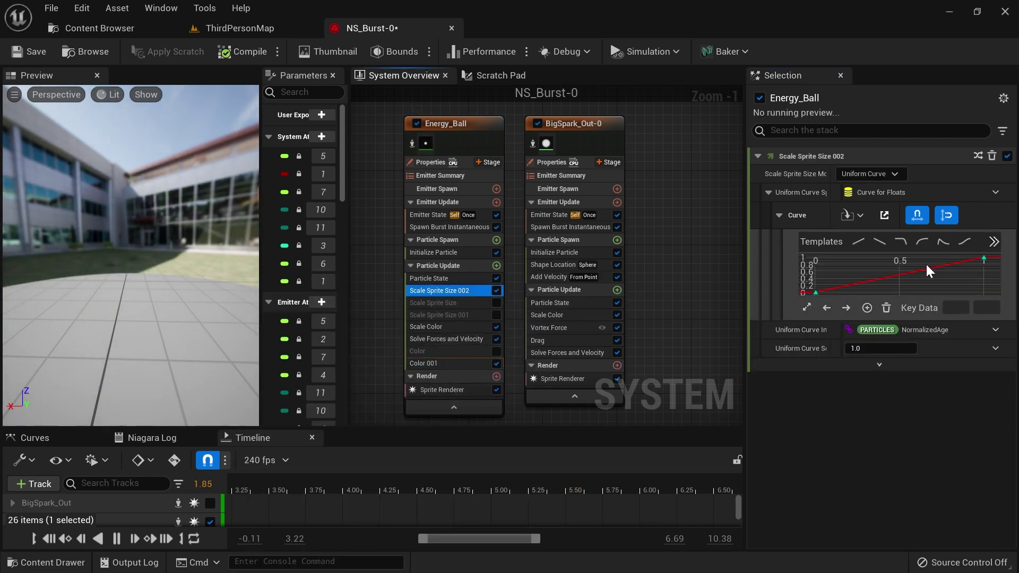
Step: Enlarge the sprite size curve graph and set the first key's value to 0.5
drag(933, 318, 933, 398)
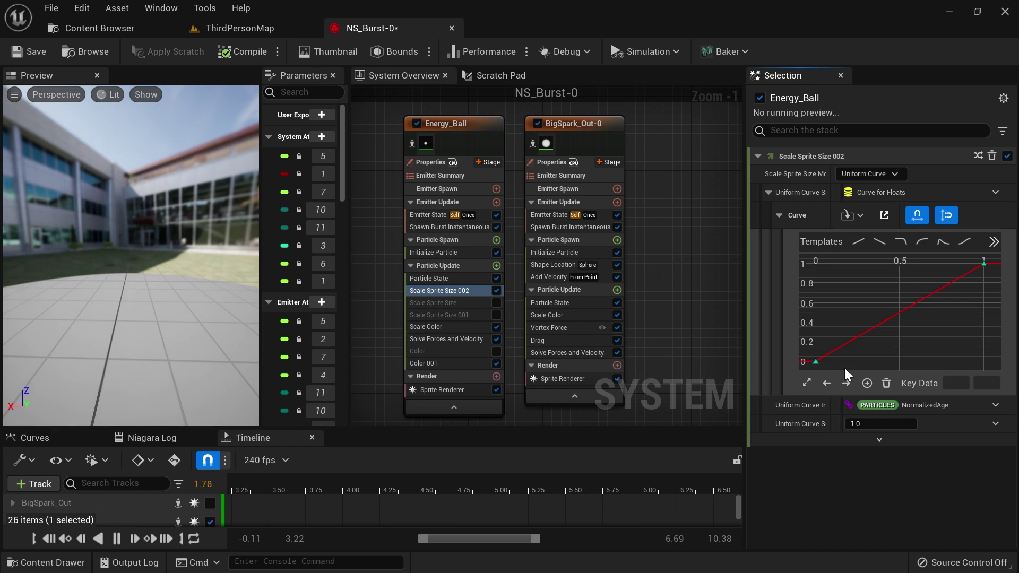
drag(801, 354, 802, 355)
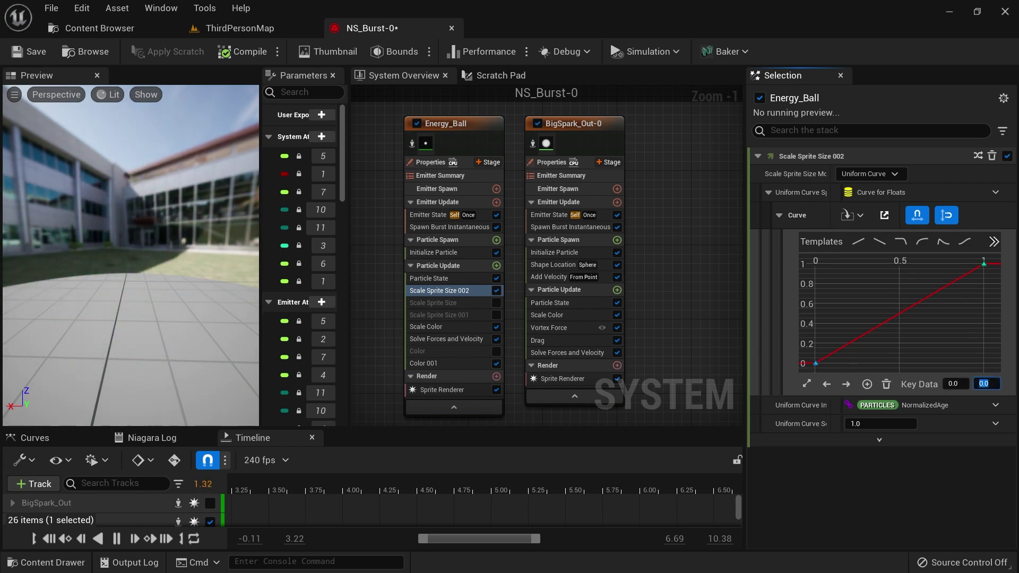
text(0.5)
key(Return)
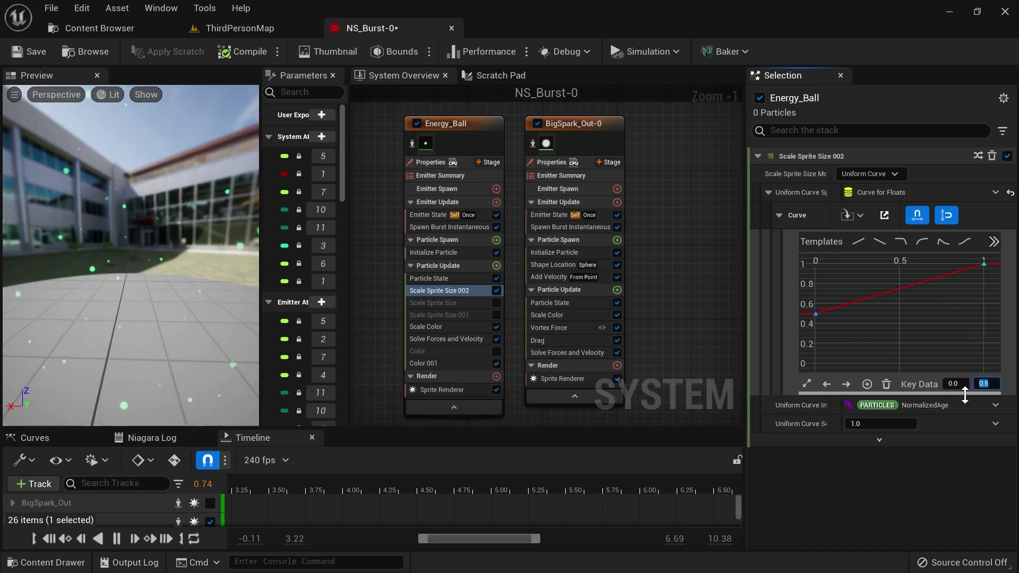
Step: Try values of 3 and 2 for the last key of the sprite size curve, fitting the curve to the graph
click(984, 264)
click(985, 384)
text(3)
key(Return)
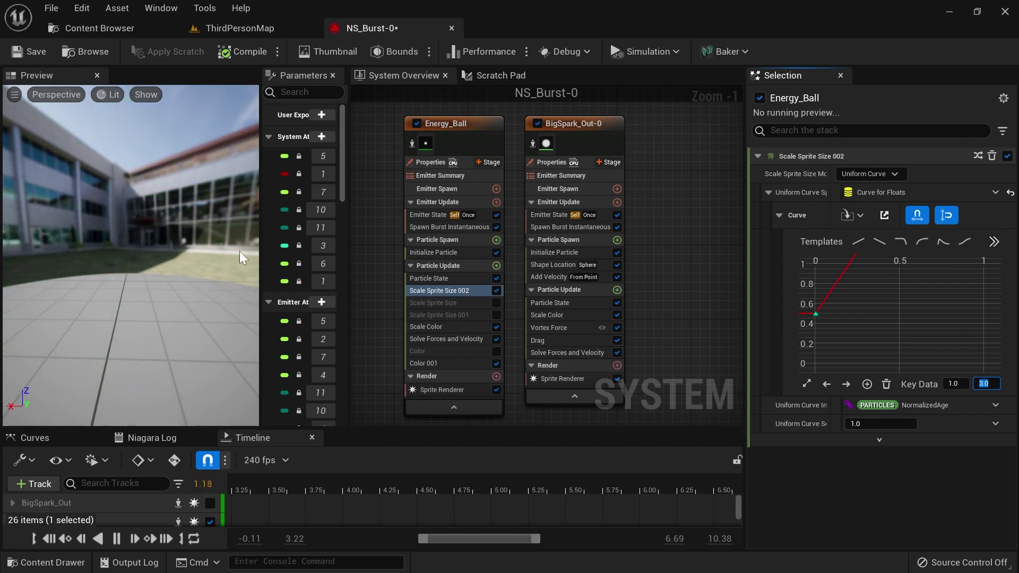
key(Return)
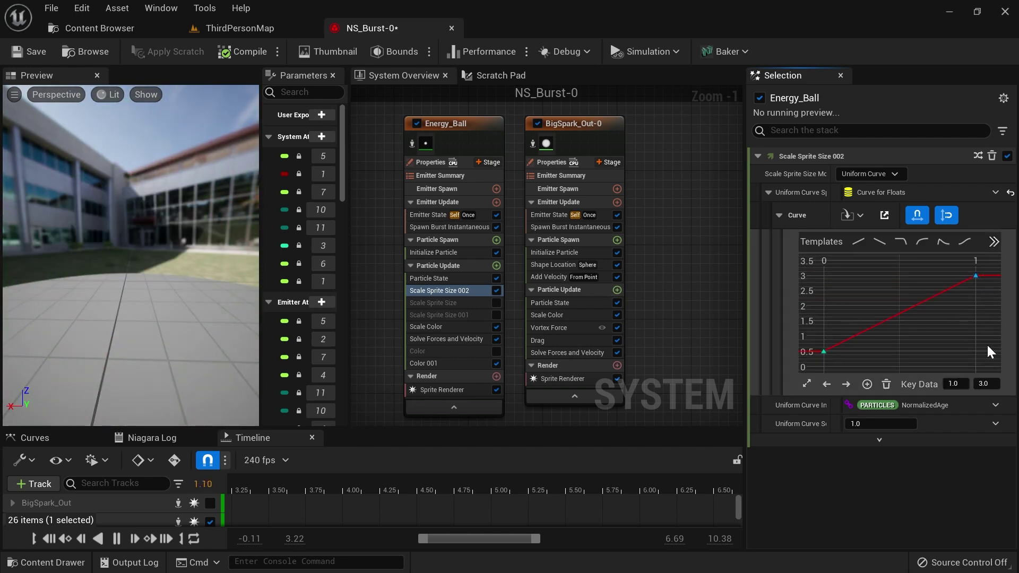
text(2)
key(Return)
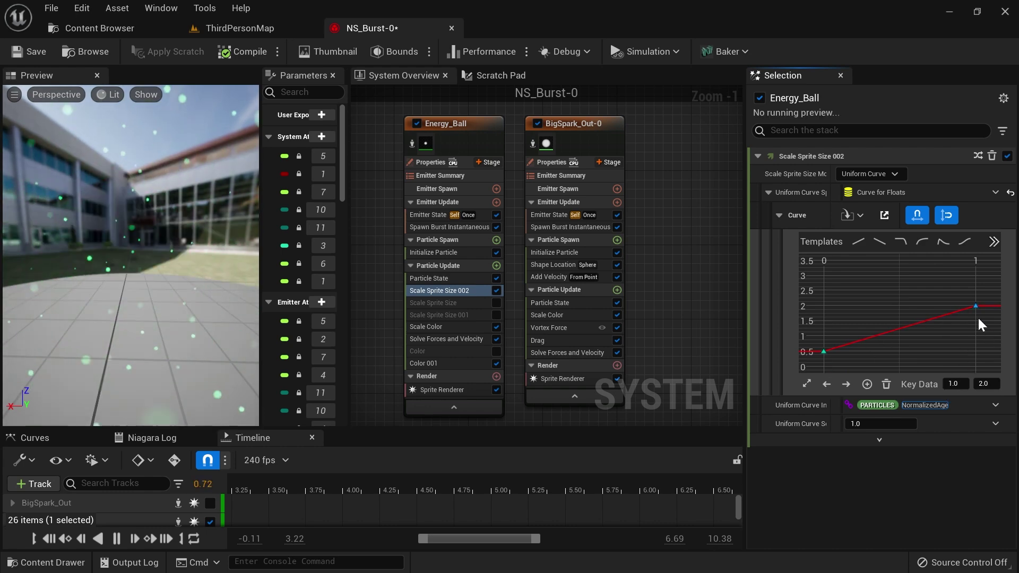
Step: Move the last key of the sprite size curve to time 0.1, and then to 0.2
click(953, 384)
text(0.1)
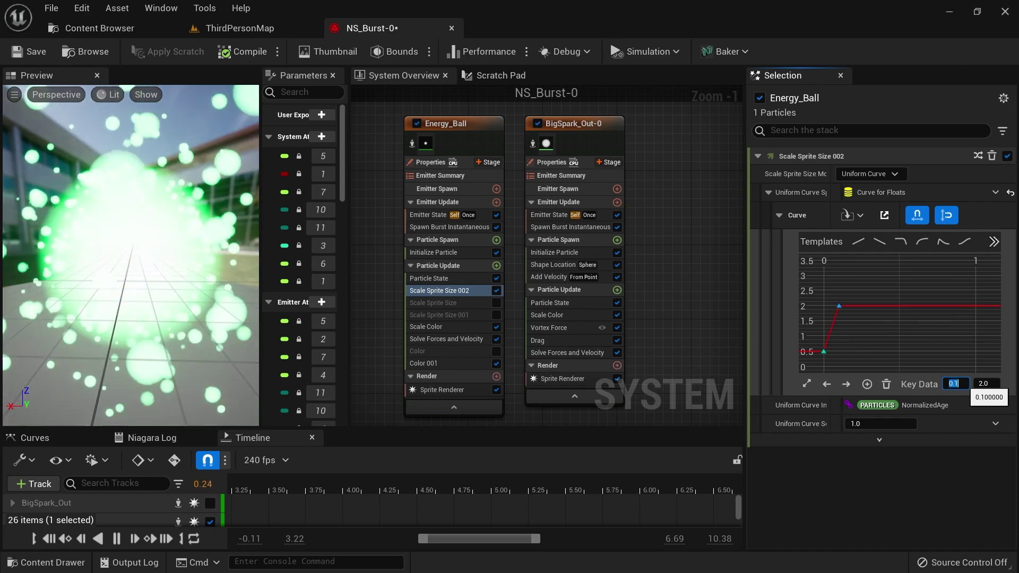
key(Return)
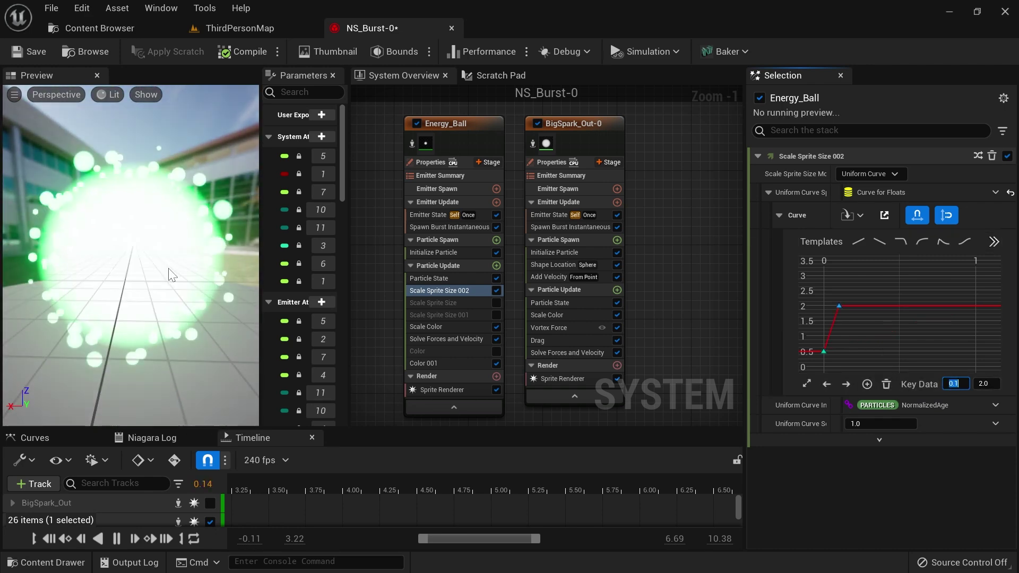
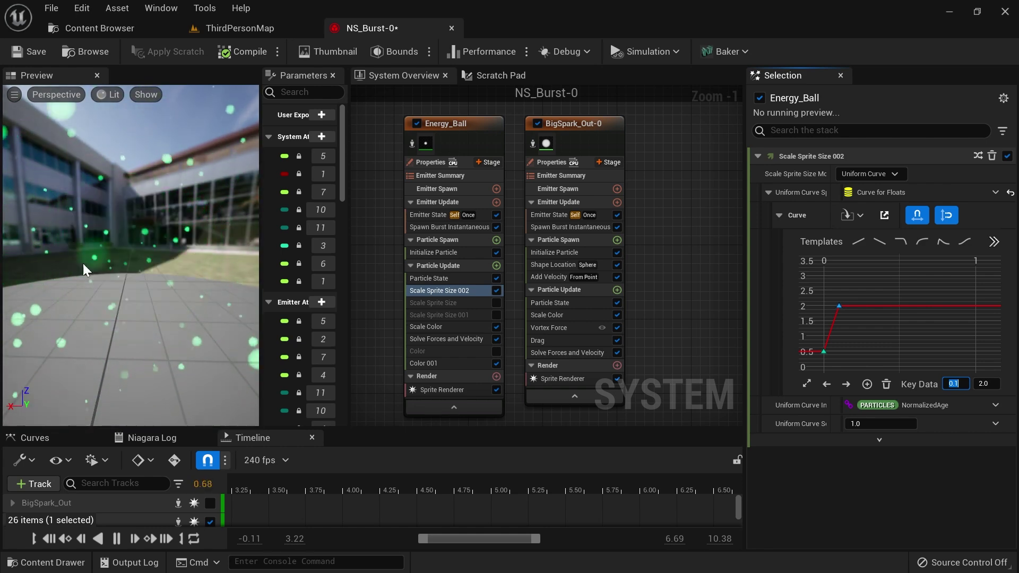
text(0.2)
key(Return)
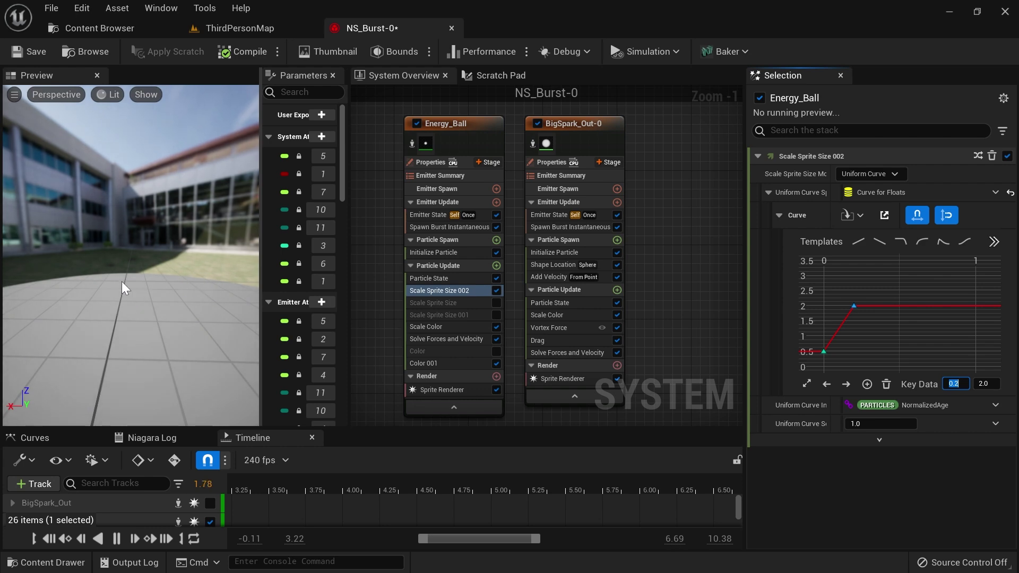
Step: Set the value of the sprite size key at time 0.2 to 1 and check the preview
text(1)
key(Return)
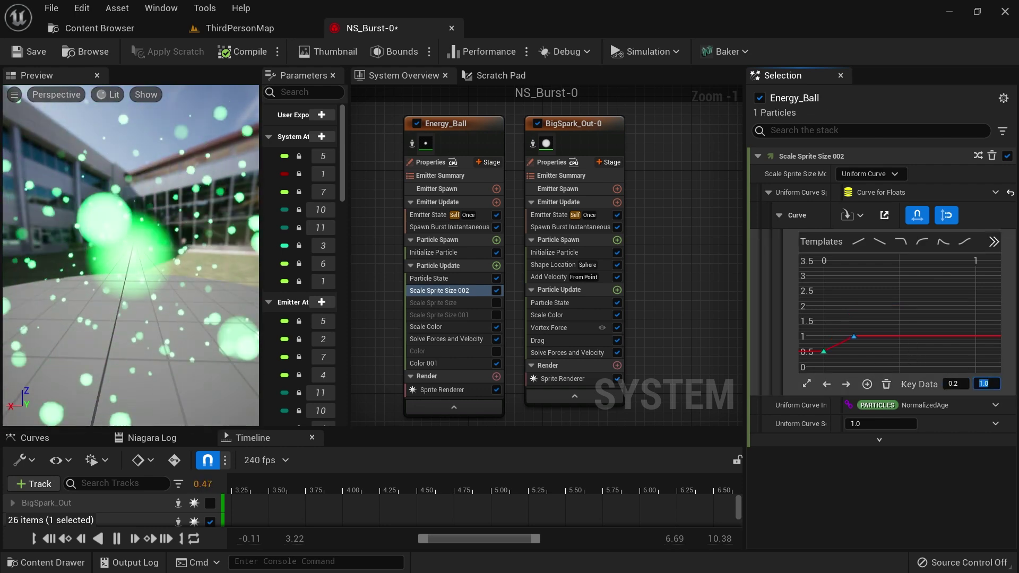
click(172, 269)
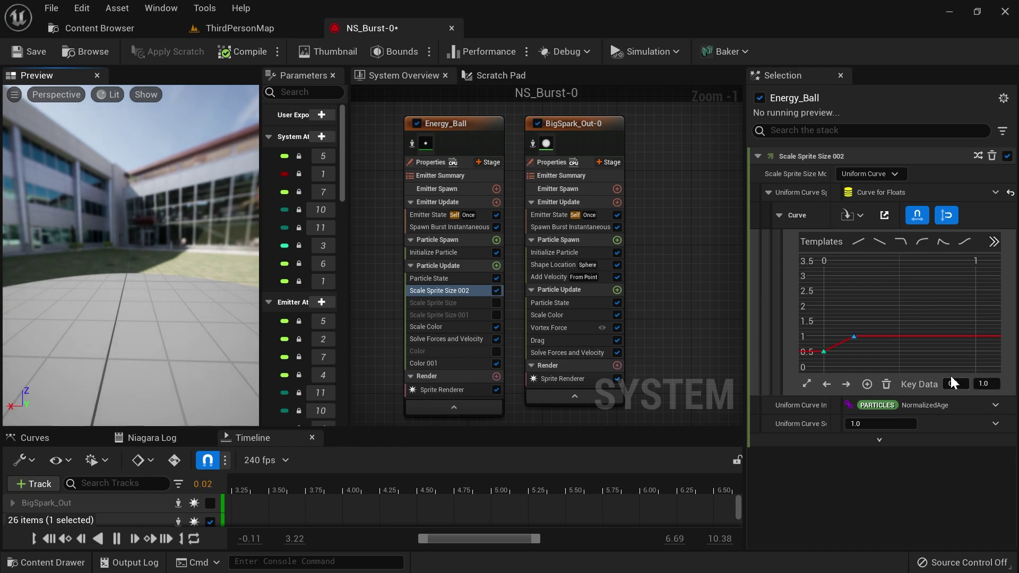
Step: Add a key right after the 0.2 key on the sprite size curve and set its time to 0.24
middle_click(877, 334)
drag(890, 319, 868, 345)
click(947, 387)
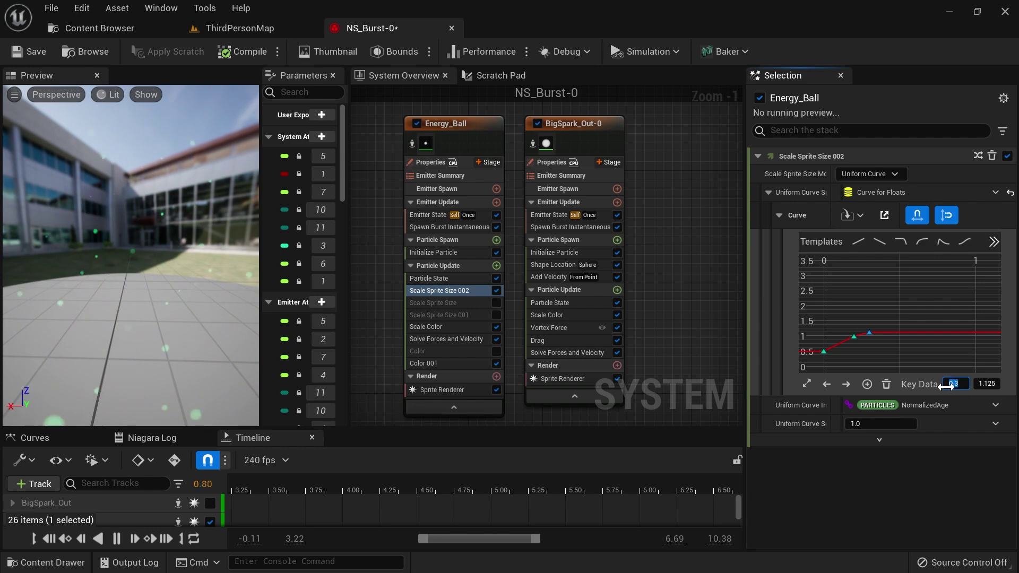
text(0.24)
key(Return)
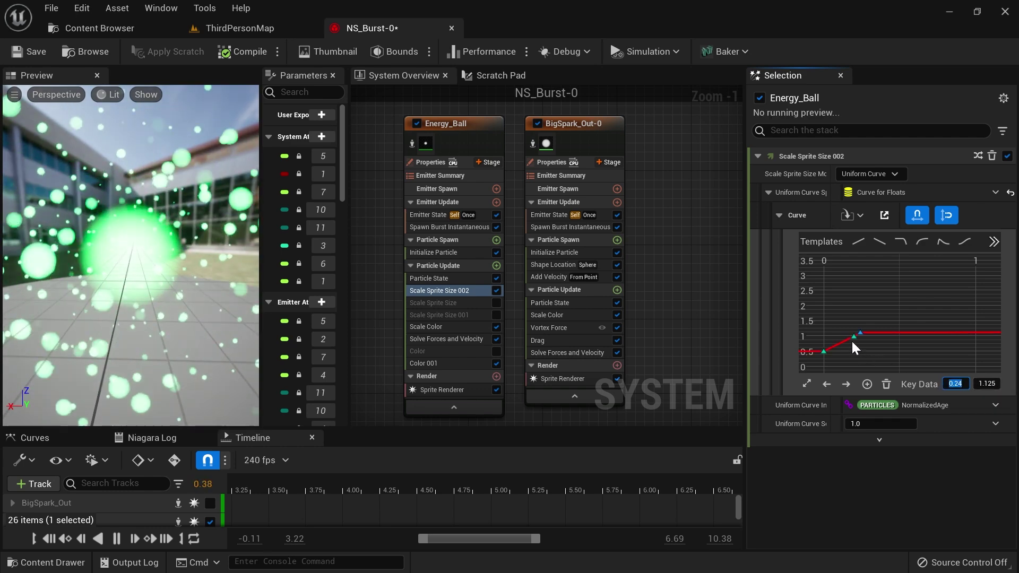
Step: Try a value of 1.1 for the sprite size key at time 0.24, then set it to 0.8
click(888, 351)
key(f)
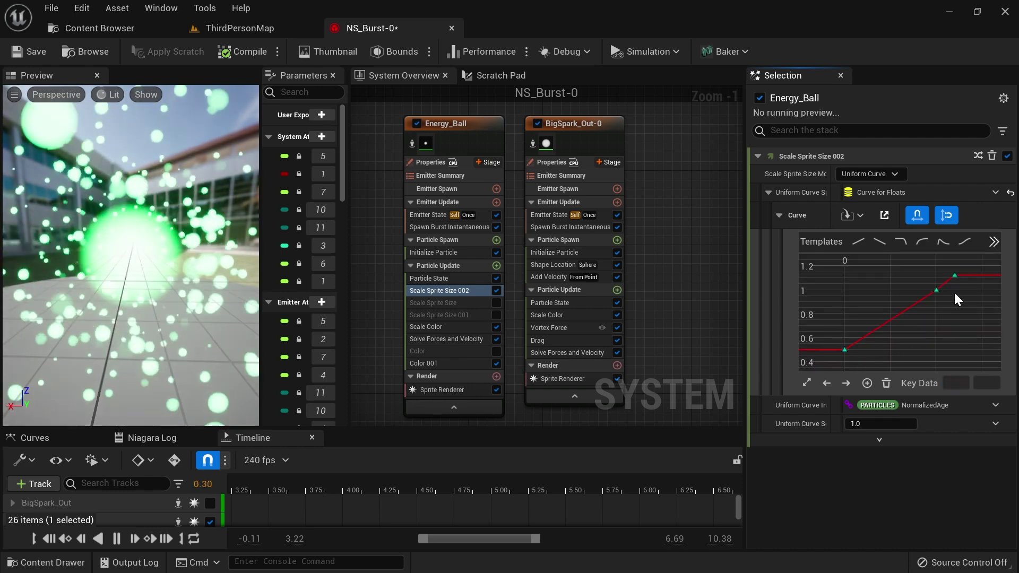
click(937, 290)
click(954, 276)
click(985, 383)
text(1.1)
key(Return)
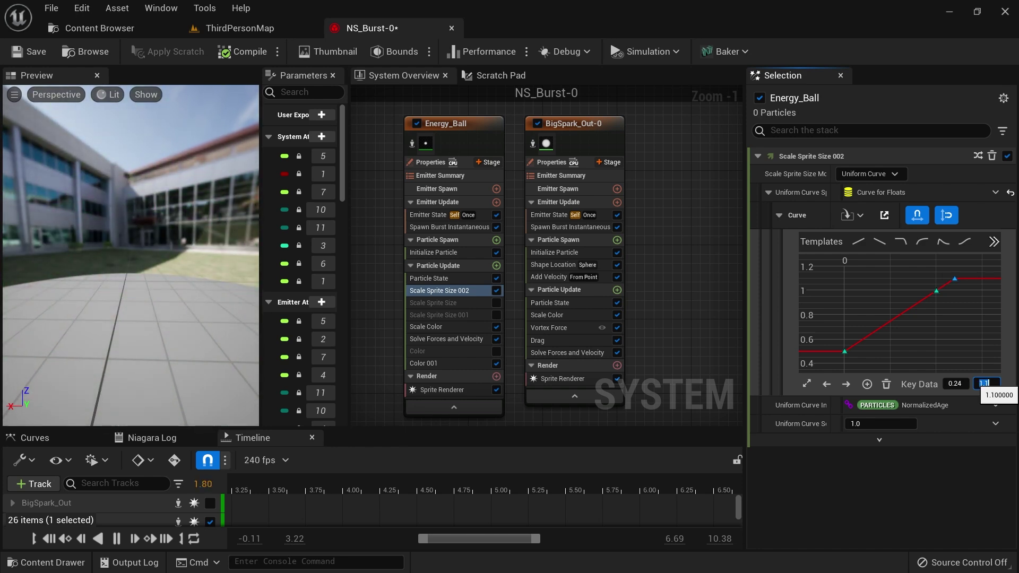
text(0.8)
key(Return)
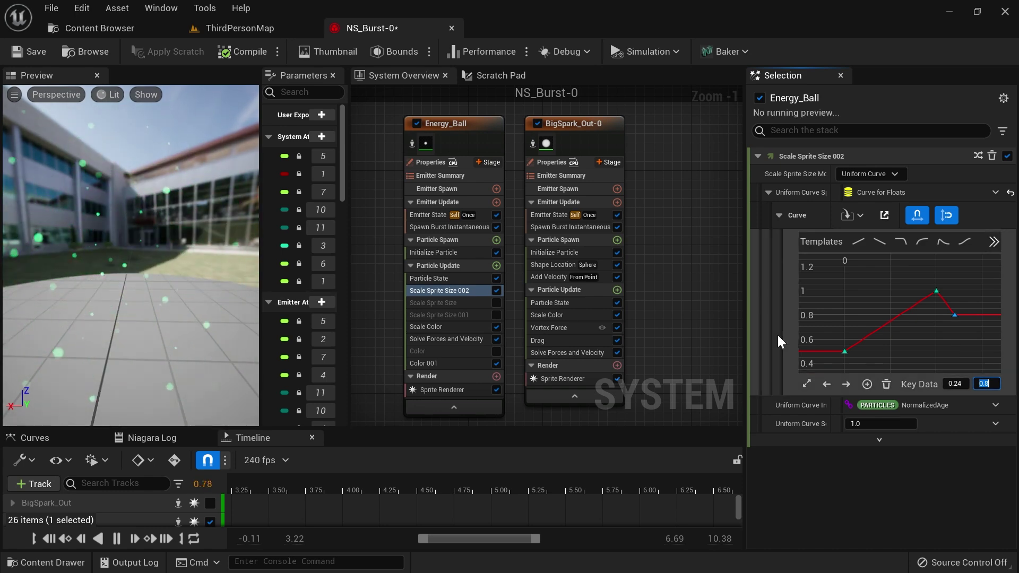
Step: Add a final key to the sprite size curve at time 1 with a value of 1.1
middle_click(983, 317)
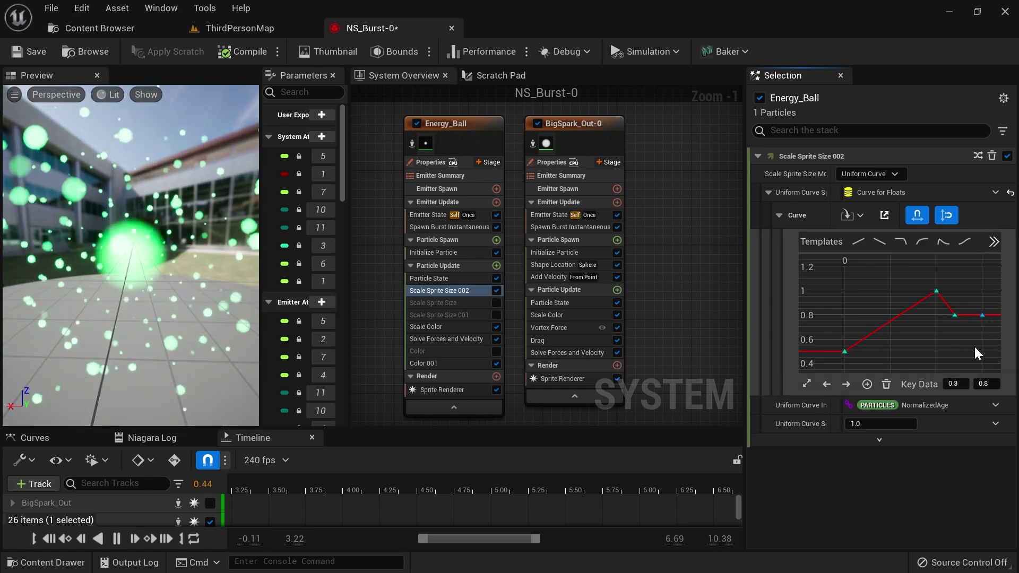
click(954, 384)
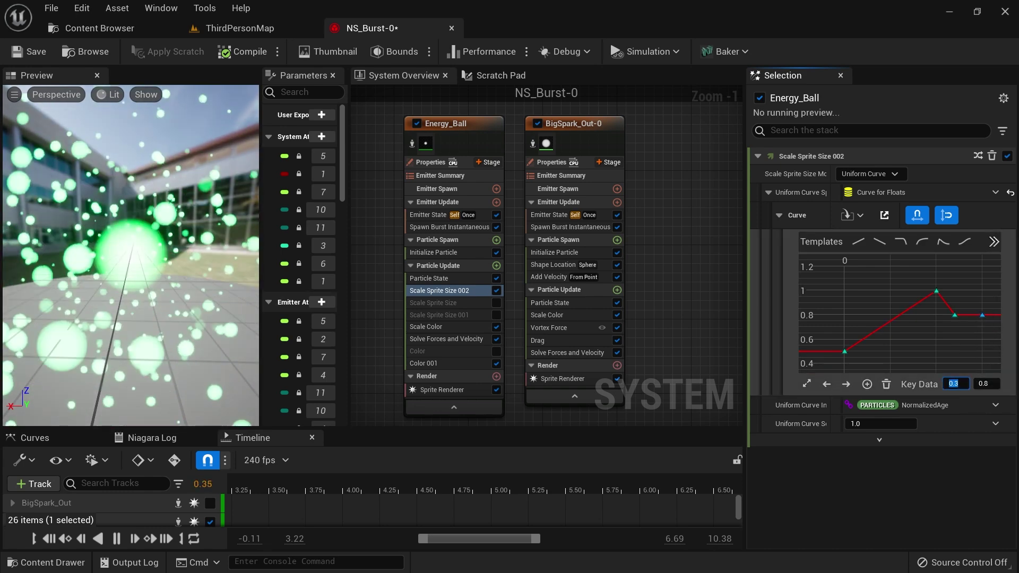
text(1)
key(Tab)
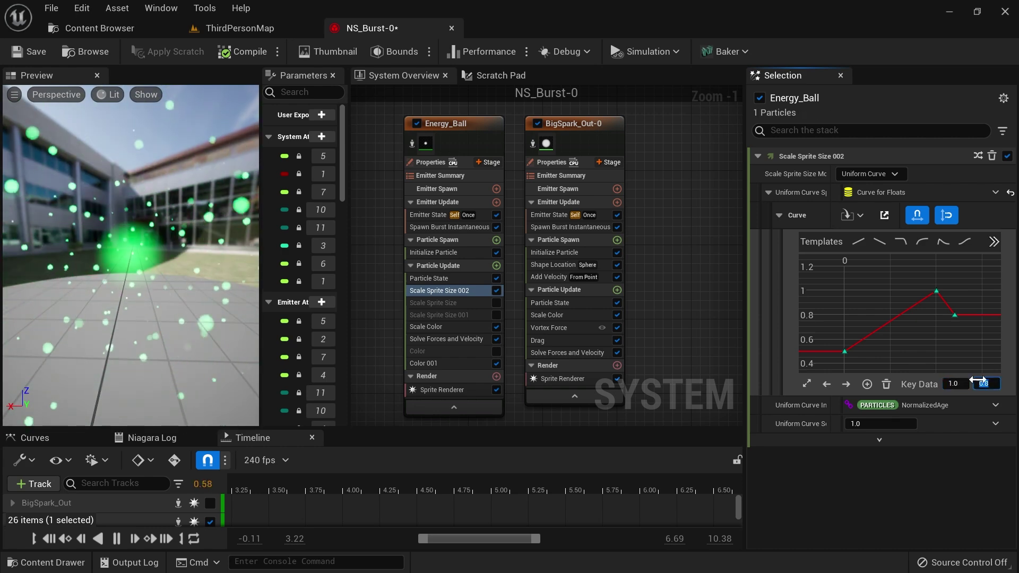
click(955, 315)
key(a)
click(975, 305)
text(1.1)
key(Return)
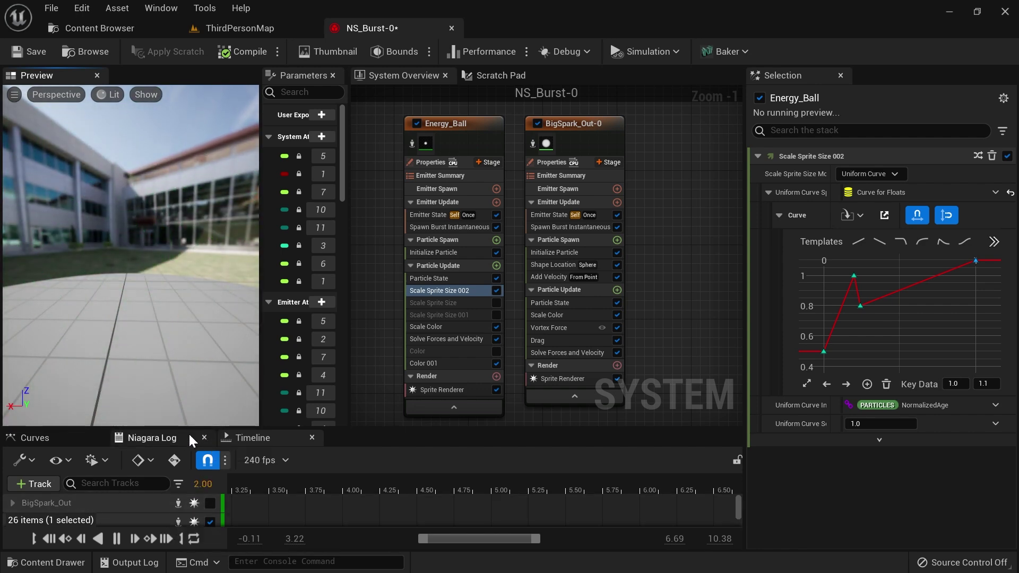
Step: Slow the timeline's playback speed to 0.25
click(105, 460)
mouse_move(241, 338)
click(339, 371)
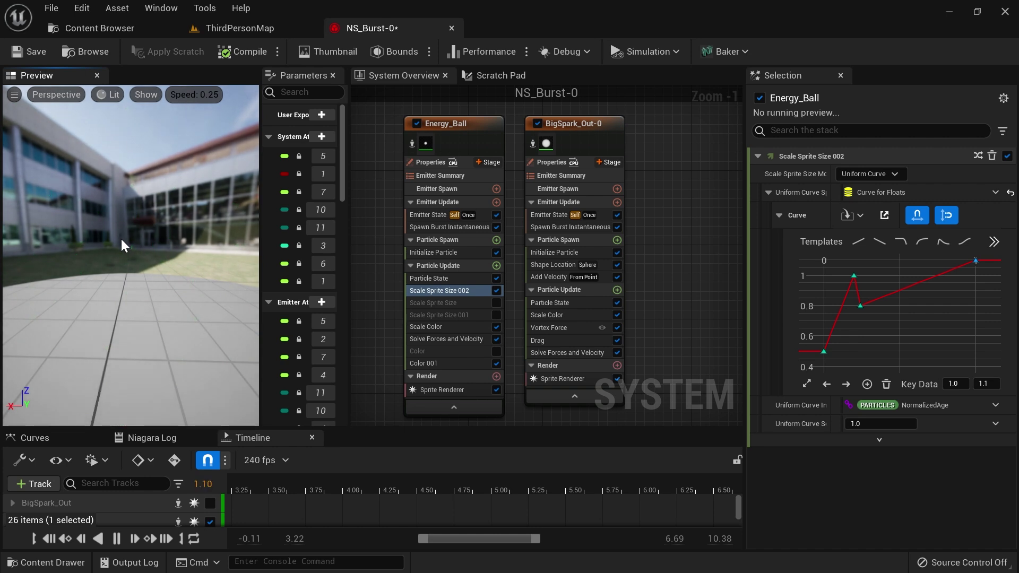
Step: Play the burst in slow motion from the start of the timeline and rewind it to inspect the effect
drag(455, 540, 272, 568)
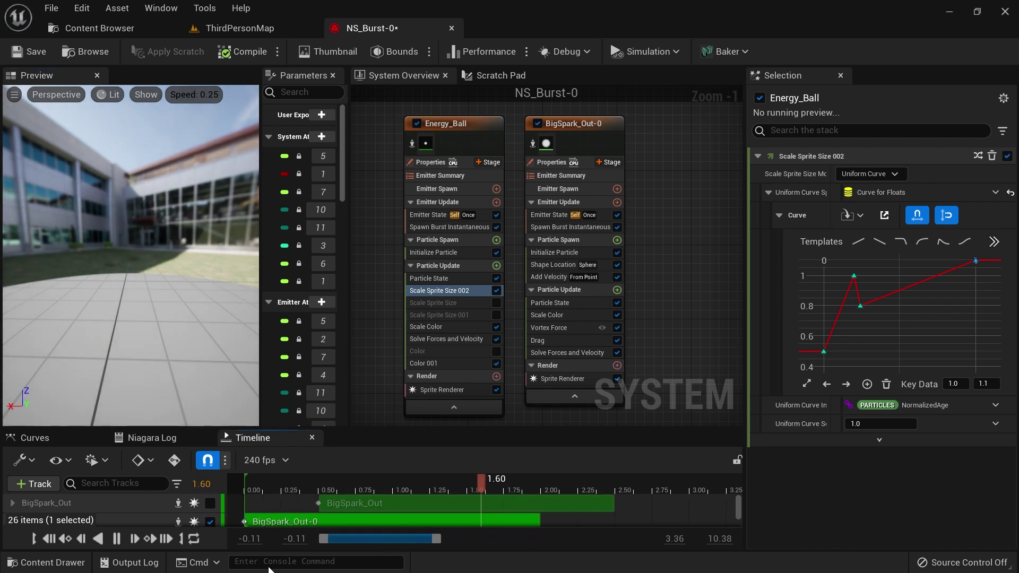
drag(264, 484, 243, 476)
key(space)
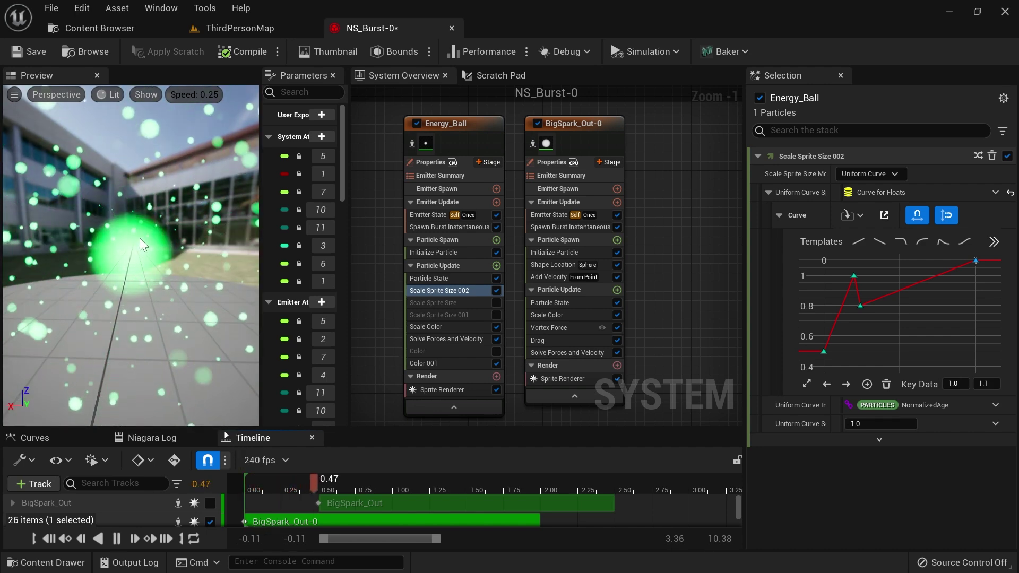
drag(270, 485, 247, 480)
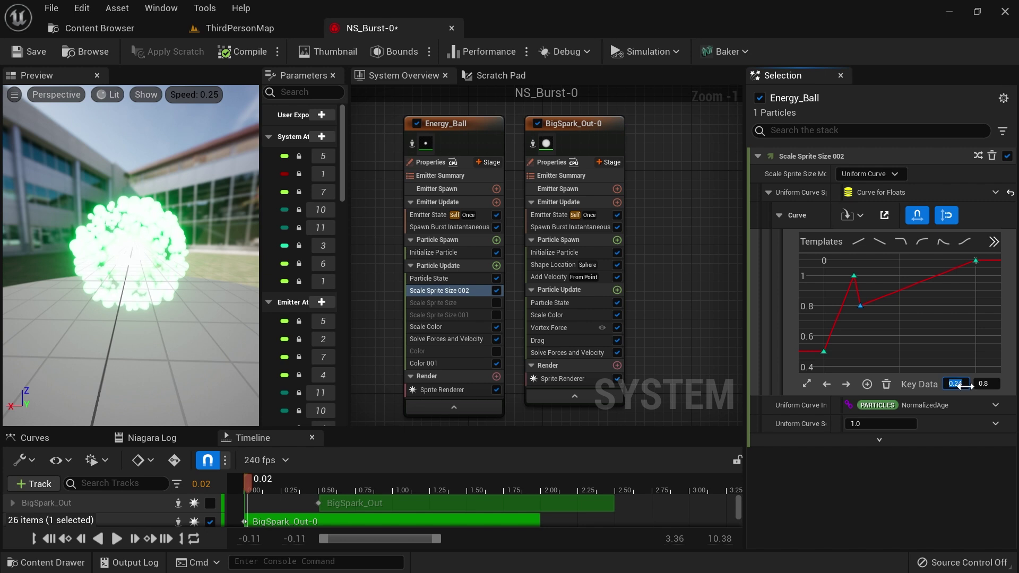
Step: Move the sprite size key with value 0.8 to time 0.3 and replay the burst from the start
key(Return)
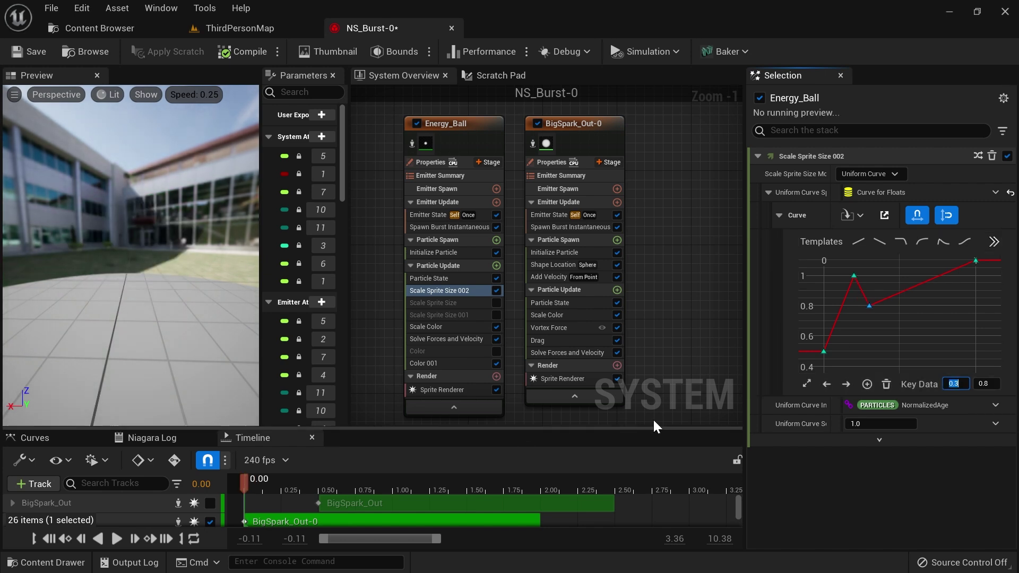
mouse_move(250, 485)
mouse_down()
mouse_move(373, 471)
mouse_move(245, 482)
mouse_up()
key(space)
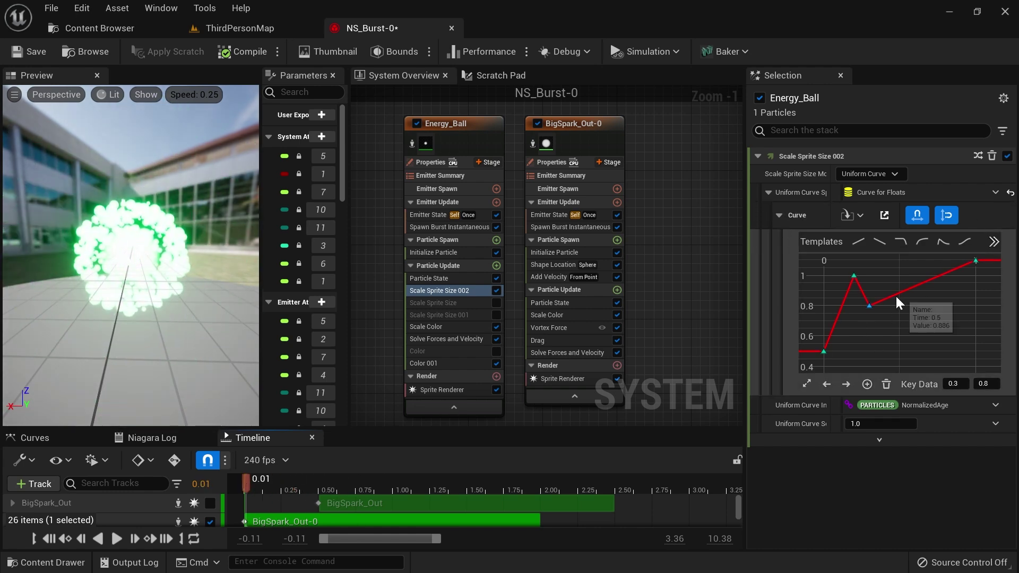
Step: Select both sprite size keys at times 0.2 and 0.3 together
click(875, 308)
drag(891, 268, 852, 317)
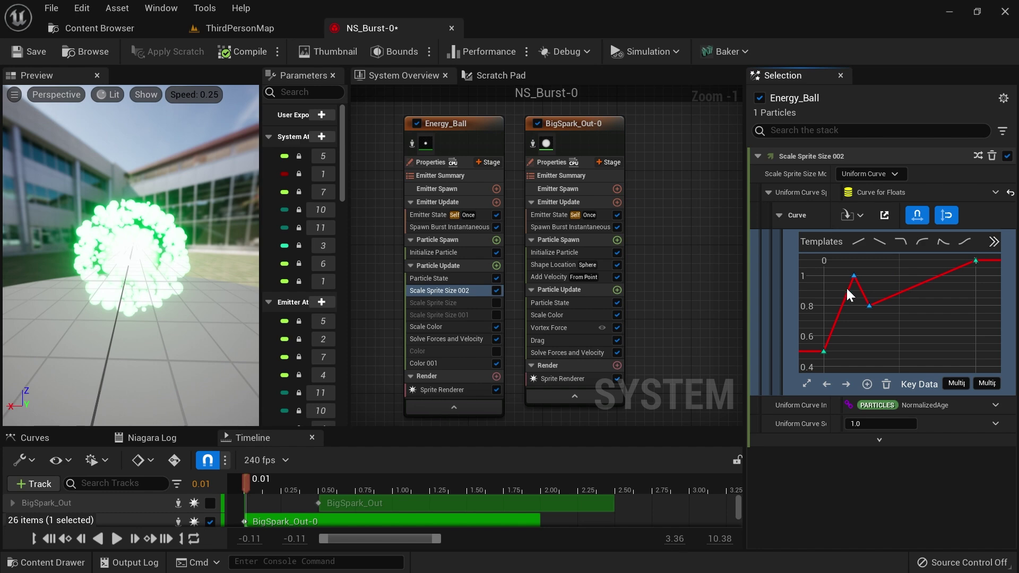
Step: Set the timeline's playback speed to 1 and replay the burst from the start
scroll(392, 276, down, 1)
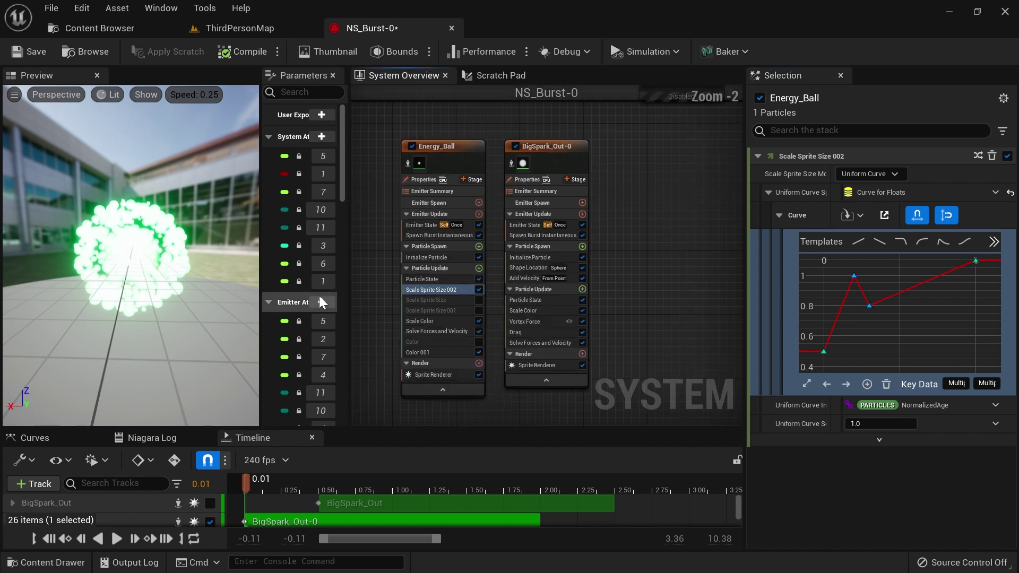
click(102, 461)
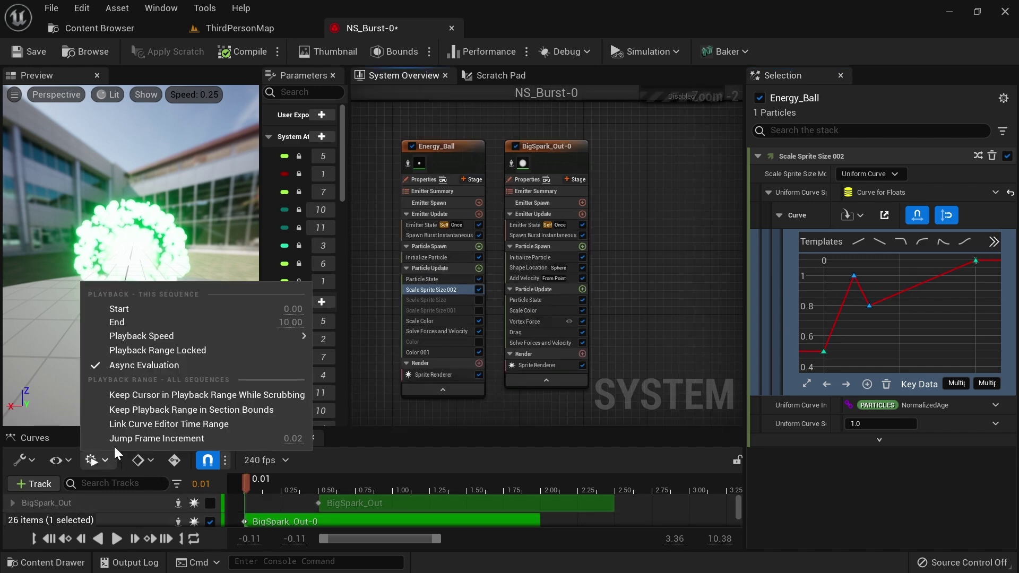
mouse_move(221, 337)
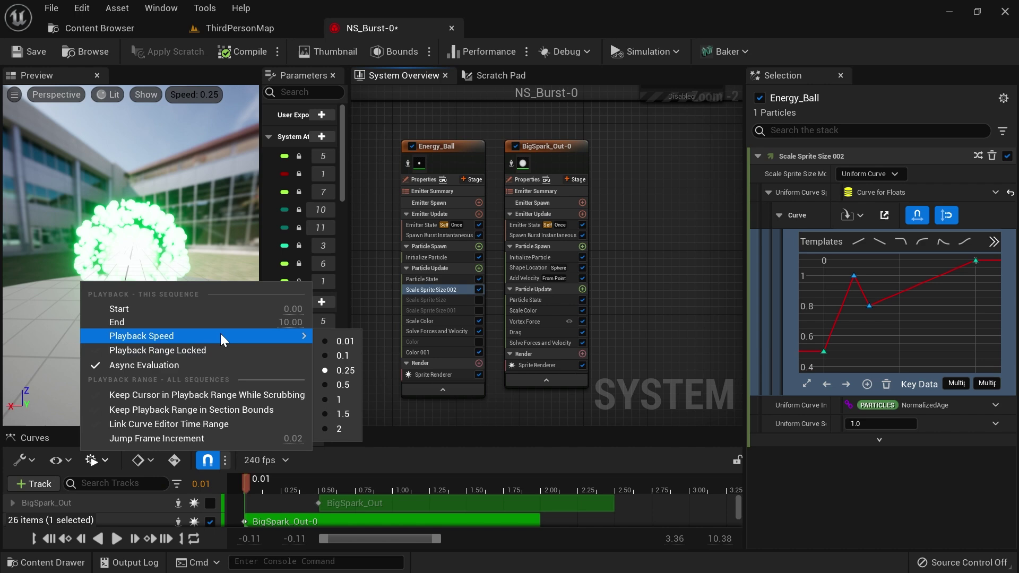
click(335, 399)
click(49, 539)
click(117, 538)
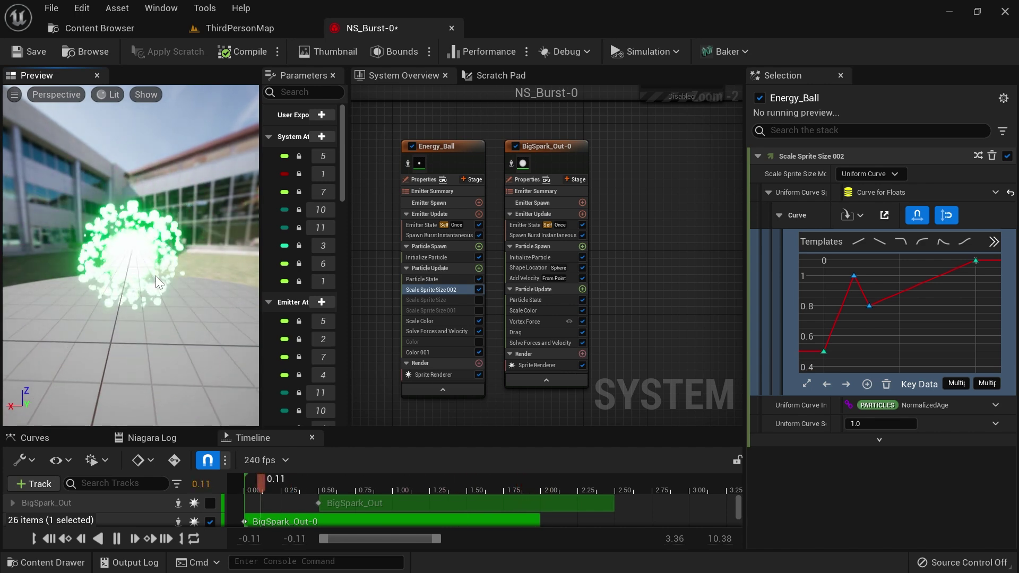
Step: Move the BigSpark_Out and EnergyBall-Anim emitters out of their comment box to beside BigSpark_Out-0
click(509, 166)
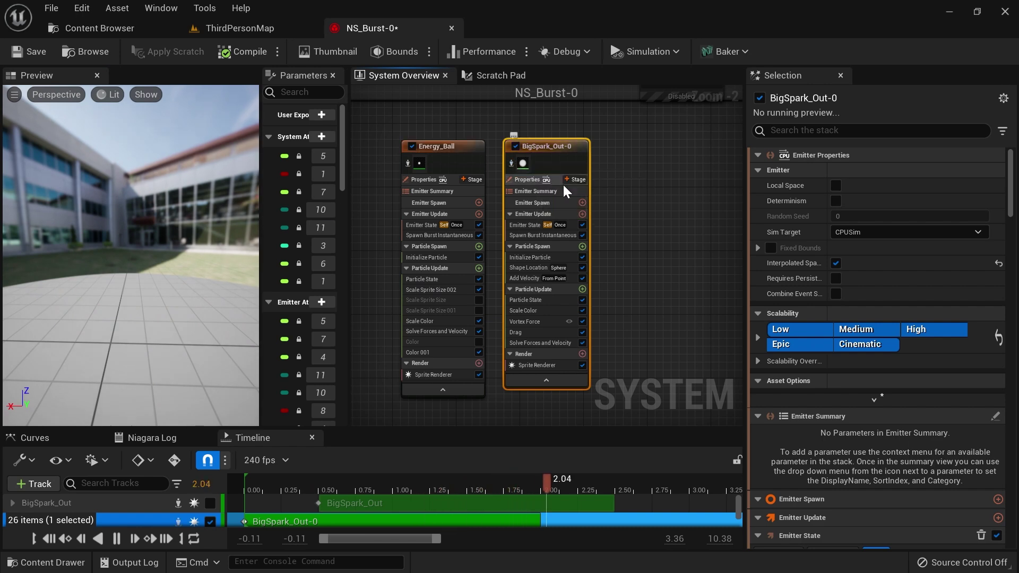
click(638, 197)
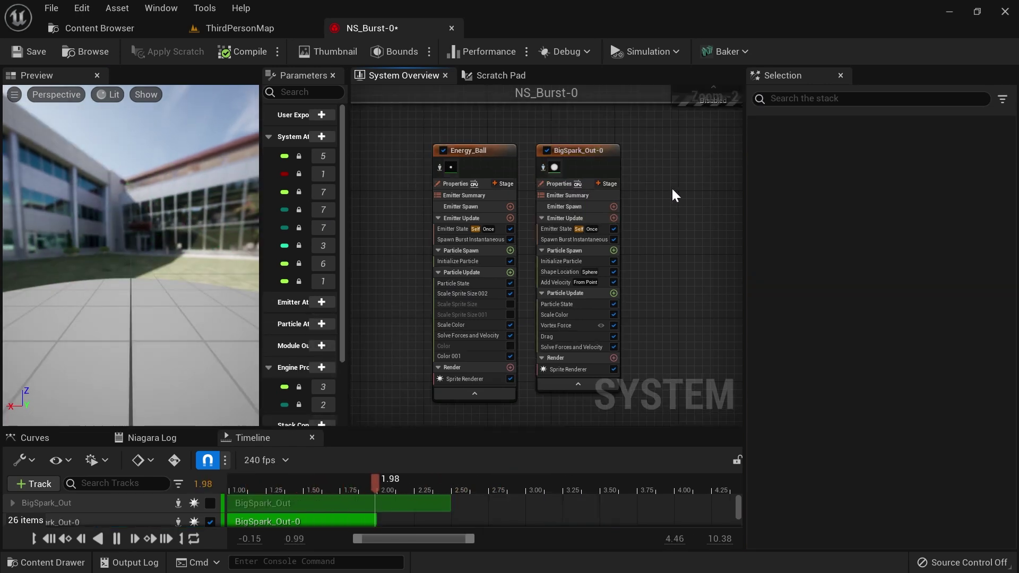
scroll(655, 212, down, 1)
right_drag(655, 211, 644, 336)
scroll(631, 345, down, 1)
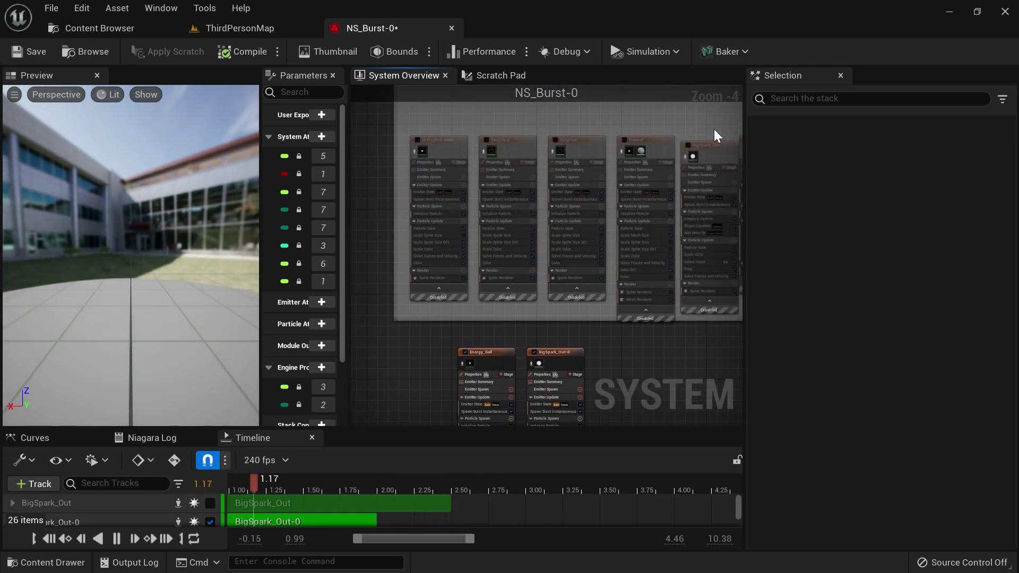
right_drag(708, 152, 676, 135)
drag(682, 135, 644, 359)
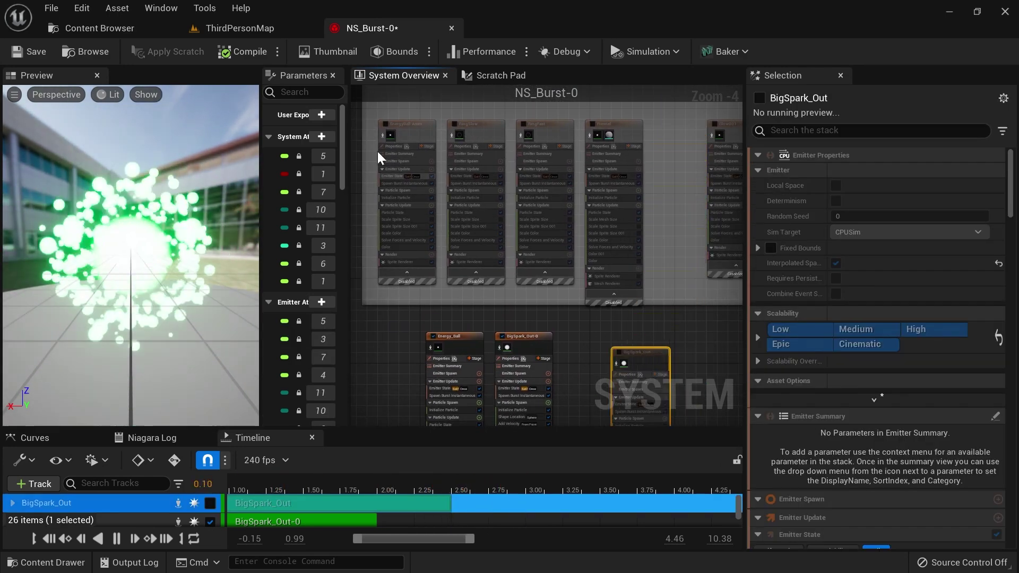
drag(406, 124, 587, 348)
Step: Disable the Energy_Ball and BigSpark_Out-0 emitters together
right_drag(614, 302, 614, 239)
scroll(642, 184, up, 1)
click(642, 227)
scroll(448, 151, up, 1)
drag(448, 151, 519, 192)
right_click(525, 187)
click(581, 215)
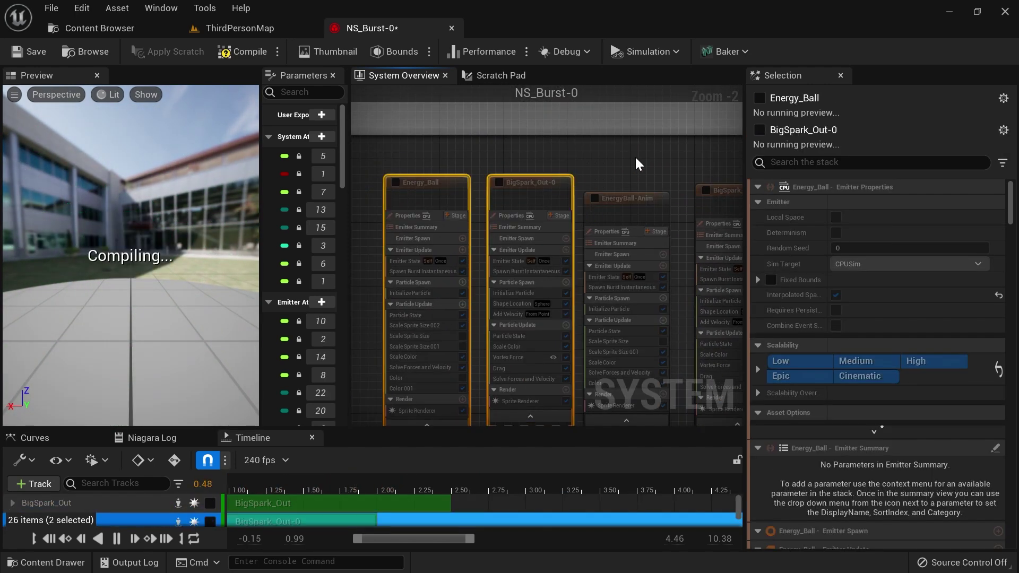
Step: Enable the EnergyBall-Anim and BigSpark_Out emitters and place BigSpark_Out close beside EnergyBall-Anim
right_drag(639, 164, 568, 157)
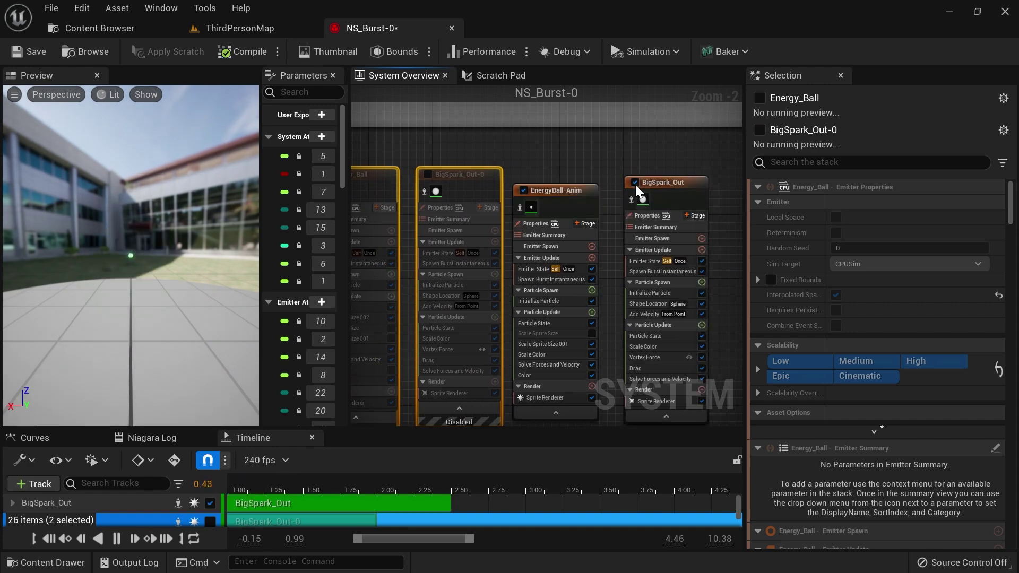
right_drag(639, 185, 622, 148)
drag(651, 145, 637, 152)
Step: Examine the animated energy ball's early growth by scrubbing the timeline from the start to about 0.12 and back
click(201, 216)
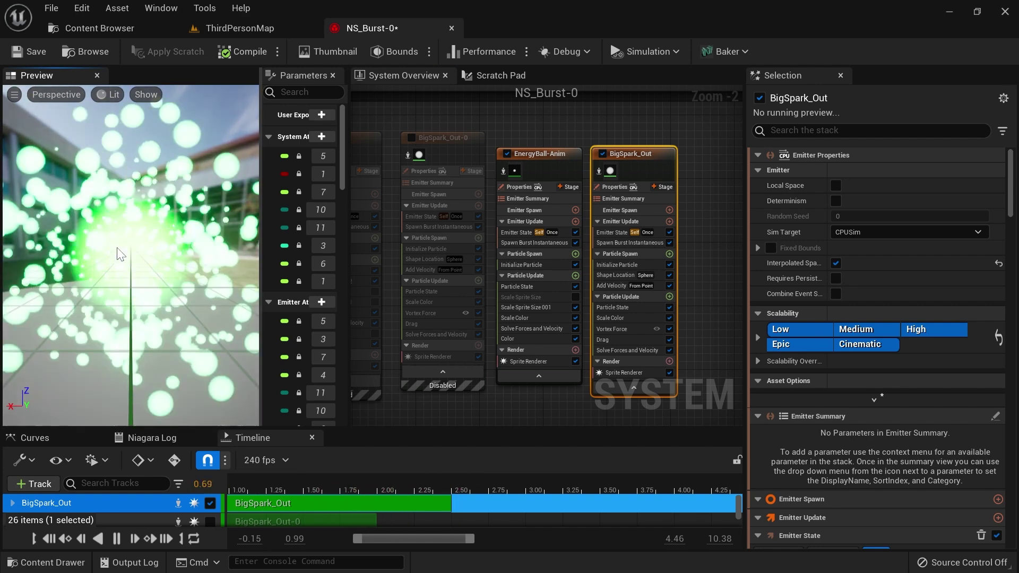
right_drag(548, 117, 615, 126)
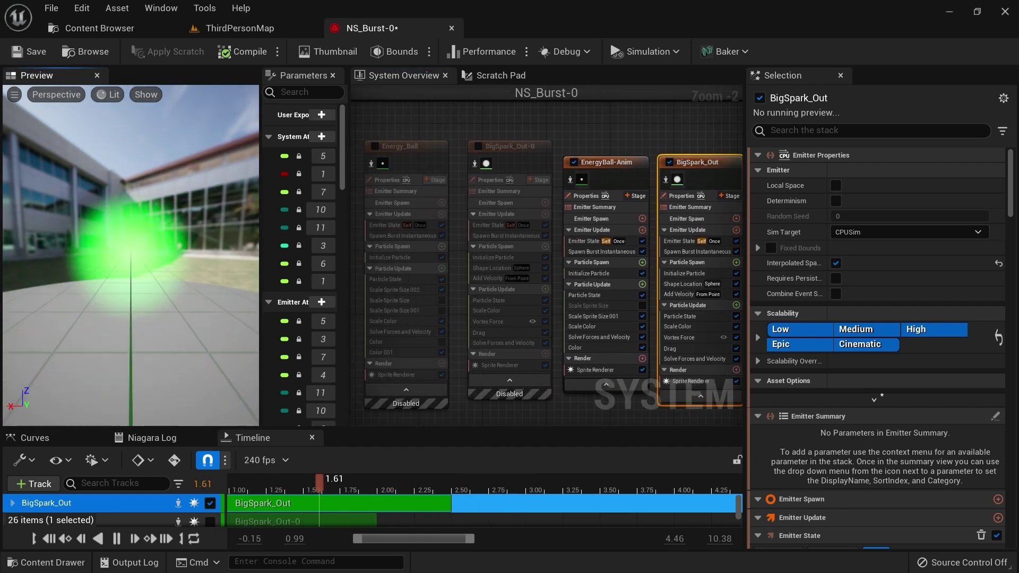
click(49, 539)
drag(253, 480, 268, 474)
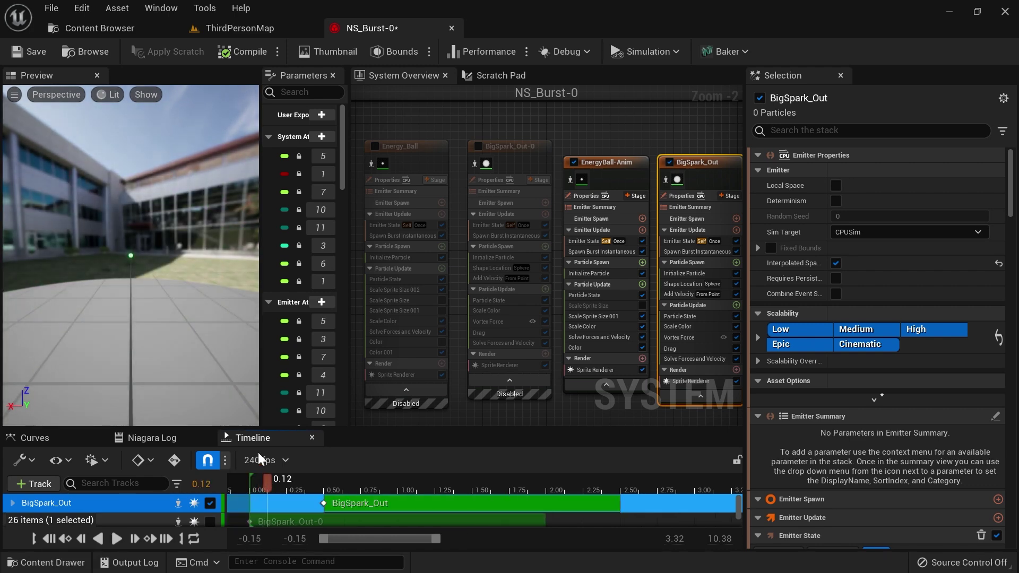
right_drag(143, 259, 116, 228)
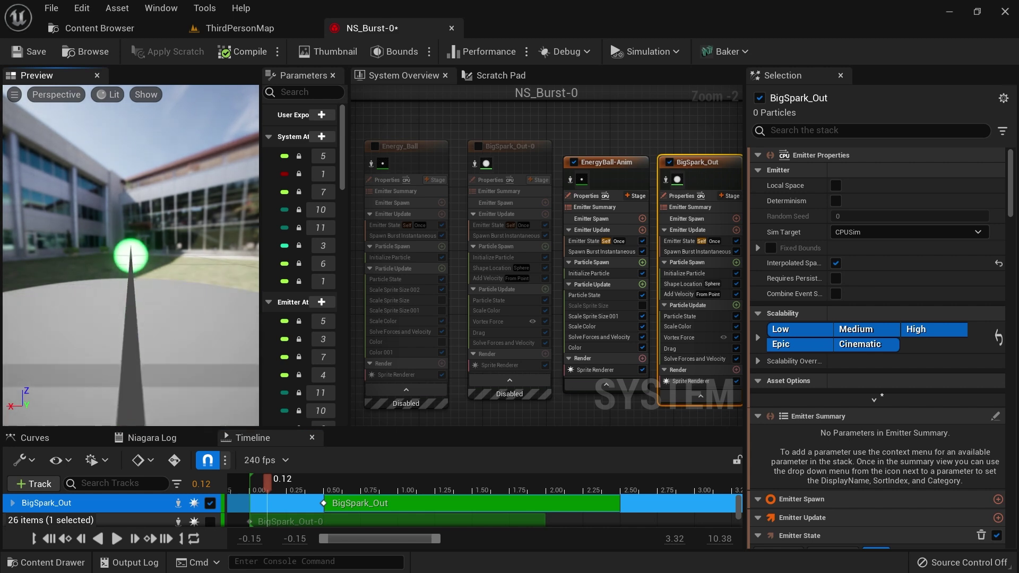
mouse_move(265, 485)
mouse_down()
mouse_move(252, 480)
mouse_move(413, 469)
mouse_move(250, 474)
mouse_up()
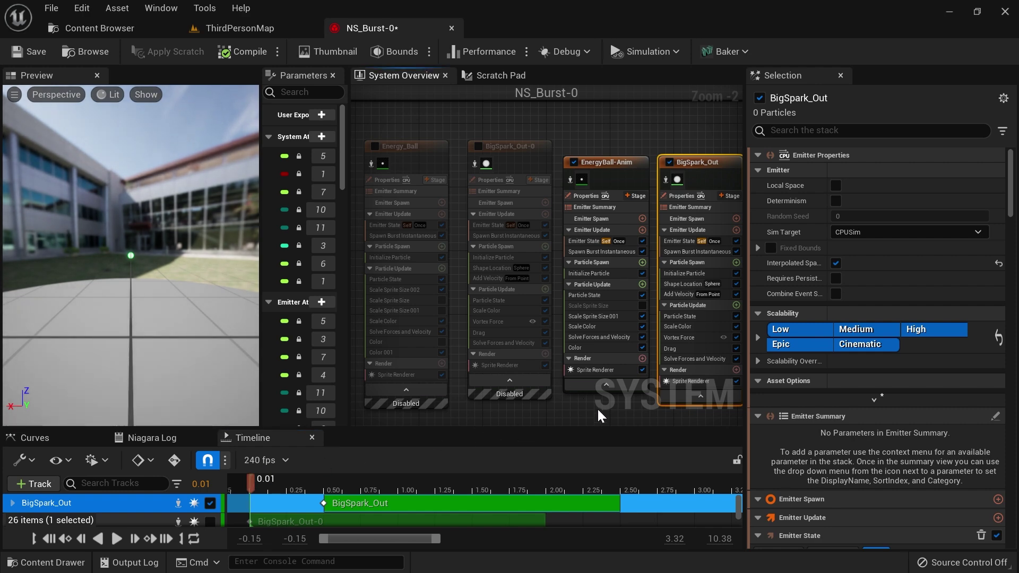
Step: Move the Small_Spark and Normal_Spark emitters out of their comment box to beside the disabled Energy_Ball emitter
scroll(597, 407, down, 3)
right_drag(435, 252, 605, 400)
scroll(615, 327, up, 2)
scroll(615, 416, down, 1)
click(508, 199)
shift+click(602, 203)
right_drag(685, 222, 562, 129)
drag(479, 114, 595, 320)
right_drag(637, 318, 659, 192)
drag(606, 195, 622, 203)
Step: Enable the Small_Spark and Normal_Spark emitters
scroll(595, 174, up, 2)
right_drag(593, 174, 544, 150)
click(426, 171)
click(544, 179)
Step: Scrub the timeline back and forth and play the burst to examine how the small and normal sparks move
click(115, 538)
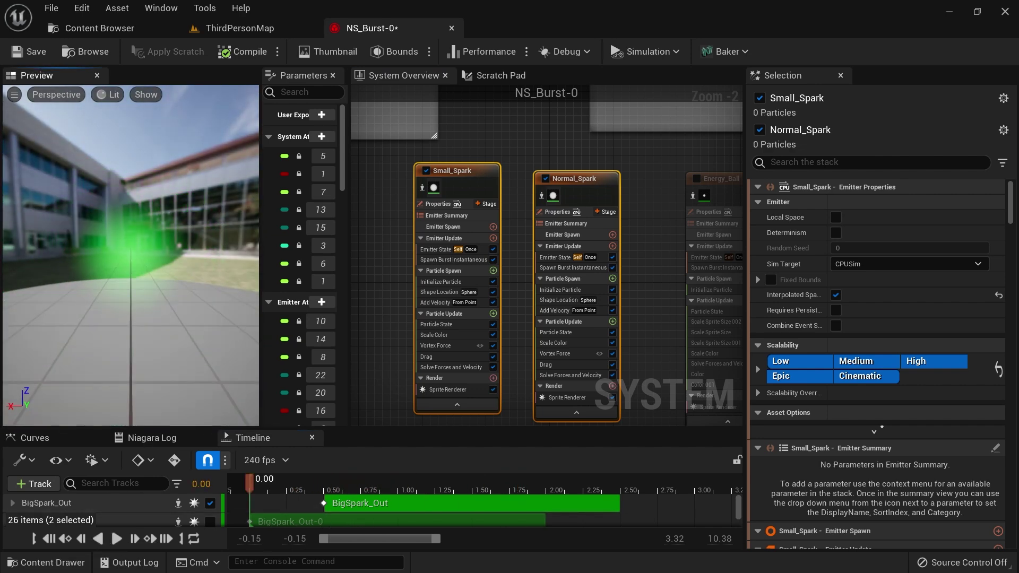
drag(249, 486, 374, 461)
drag(379, 464, 352, 457)
drag(152, 189, 151, 238)
drag(355, 487, 424, 459)
drag(487, 456, 206, 484)
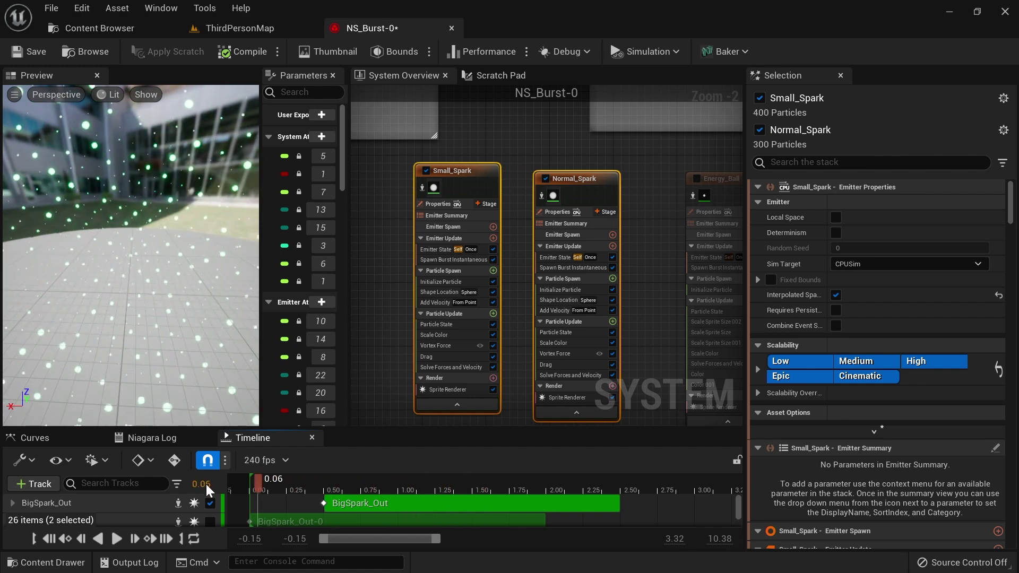
click(116, 539)
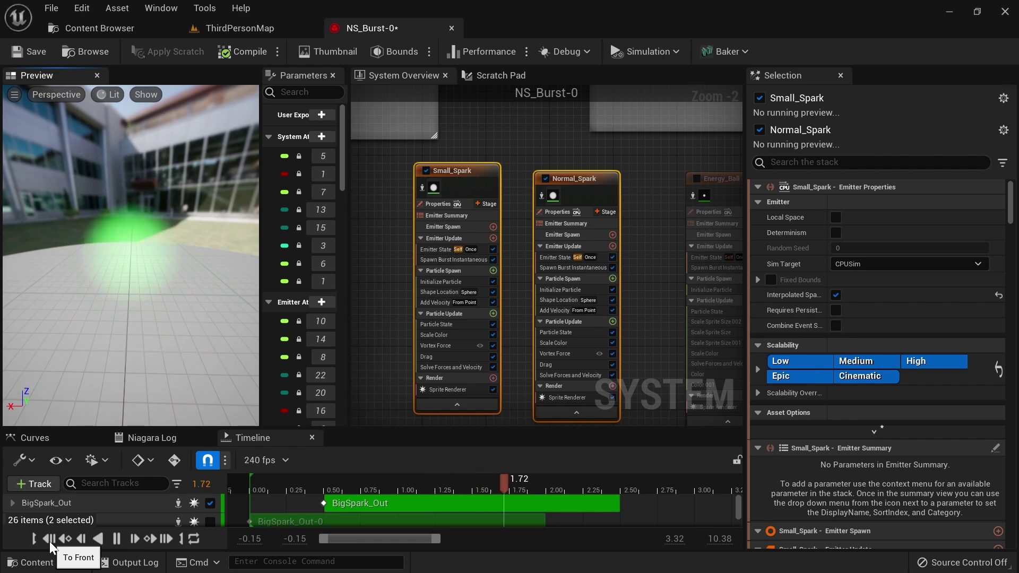
Step: Disable the Small_Spark and Normal_Spark emitters
mouse_move(675, 159)
right_down()
mouse_move(488, 153)
mouse_move(688, 149)
right_up()
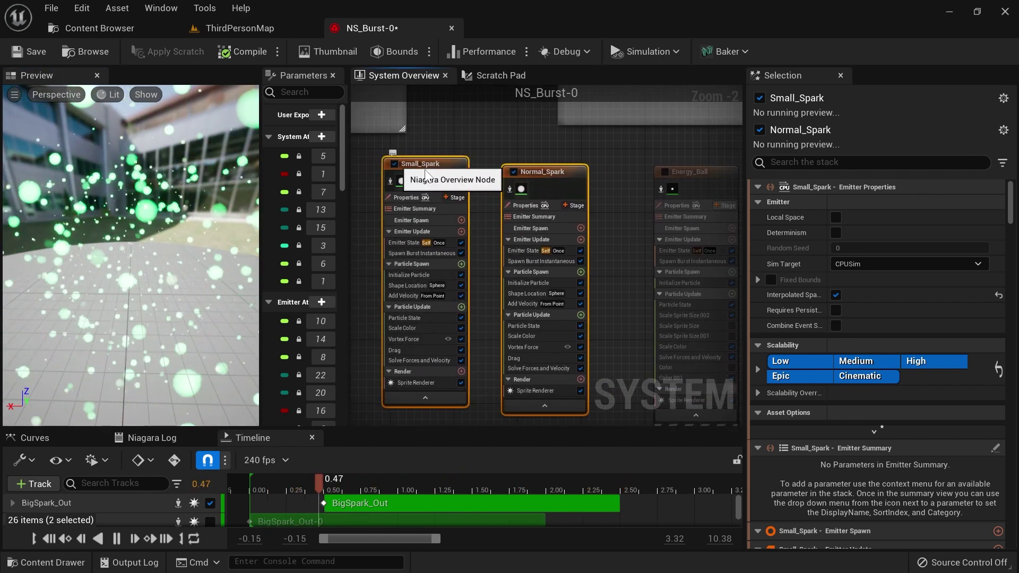
click(394, 164)
click(513, 172)
click(540, 170)
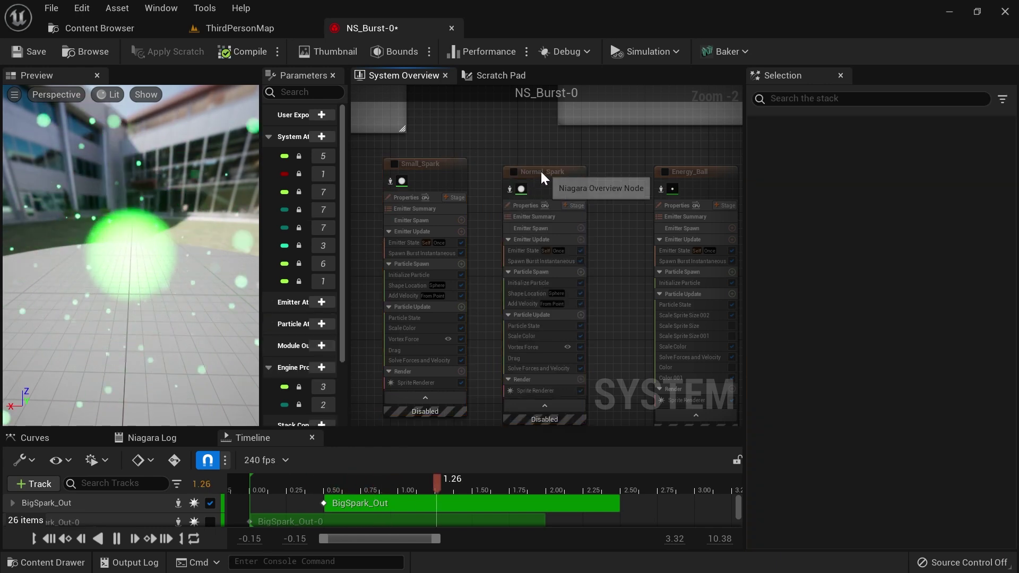
Step: Move the disabled Energy_Ball and BigSpark_Out-0 emitters away from the row of active emitters
right_drag(514, 164, 461, 185)
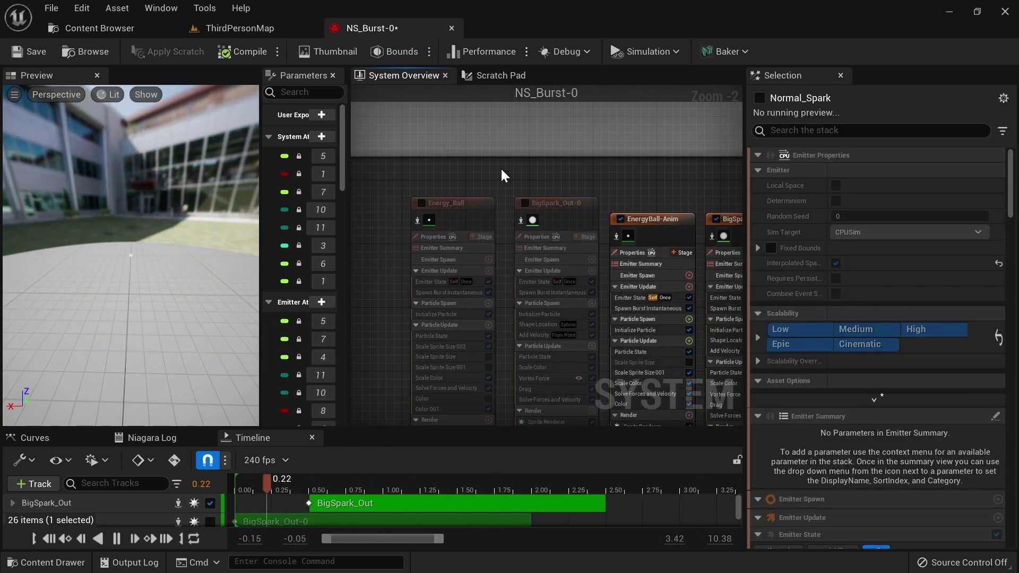
scroll(501, 167, down, 2)
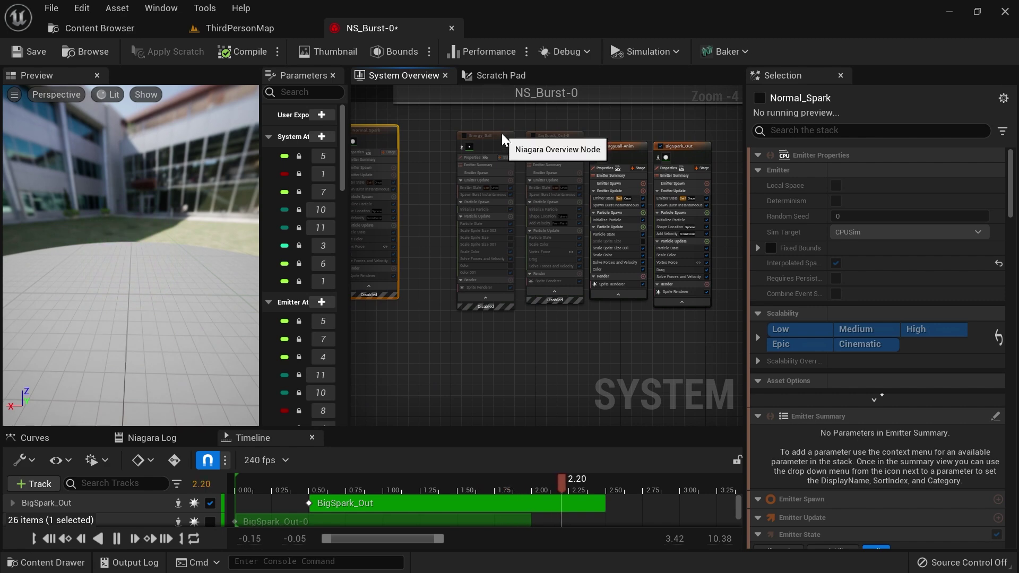
ctrl+click(559, 135)
scroll(655, 95, down, 1)
right_drag(578, 189, 417, 300)
scroll(417, 300, up, 2)
right_drag(428, 227, 353, 230)
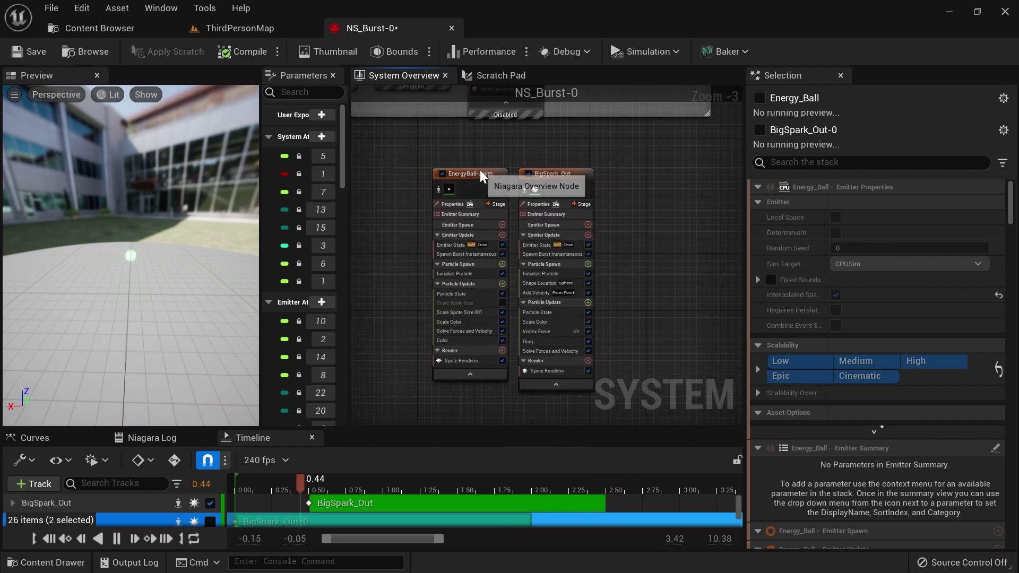
Step: Shift the EnergyBall-Anim and BigSpark_Out emitters together a short distance left in the graph
click(480, 171)
ctrl+click(570, 173)
drag(566, 174, 521, 172)
click(455, 145)
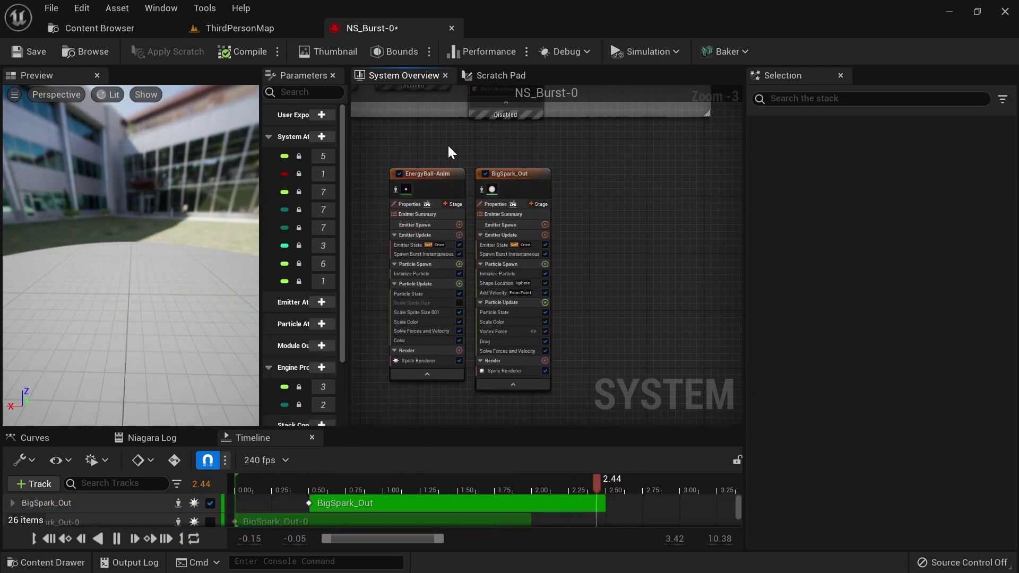
scroll(648, 191, up, 1)
right_drag(626, 193, 684, 235)
scroll(680, 275, down, 1)
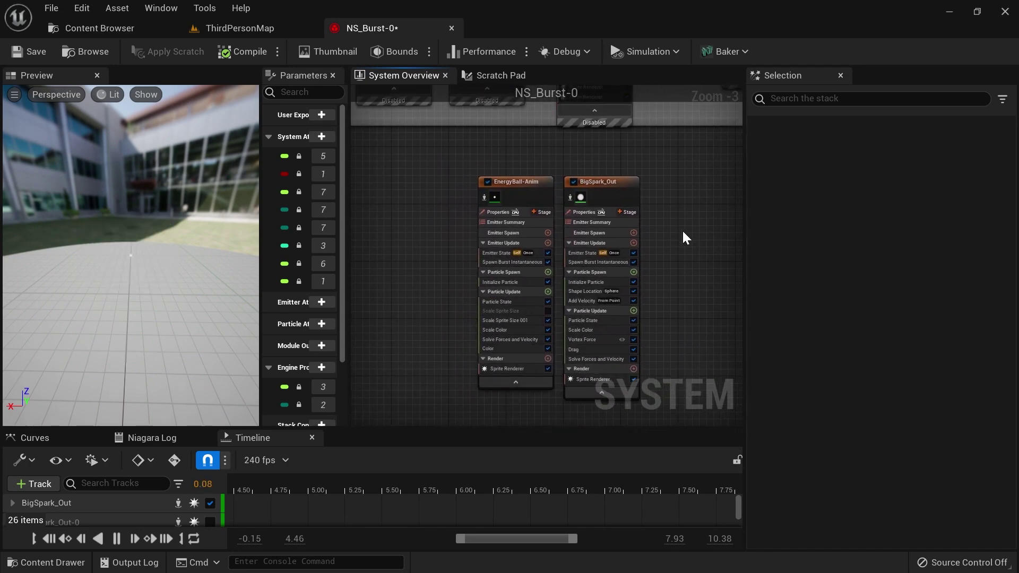
Step: Move the RingSlow and RingFast emitters out of their comment box to beside EnergyBall-Anim
right_drag(501, 152, 566, 373)
click(465, 120)
ctrl+click(500, 120)
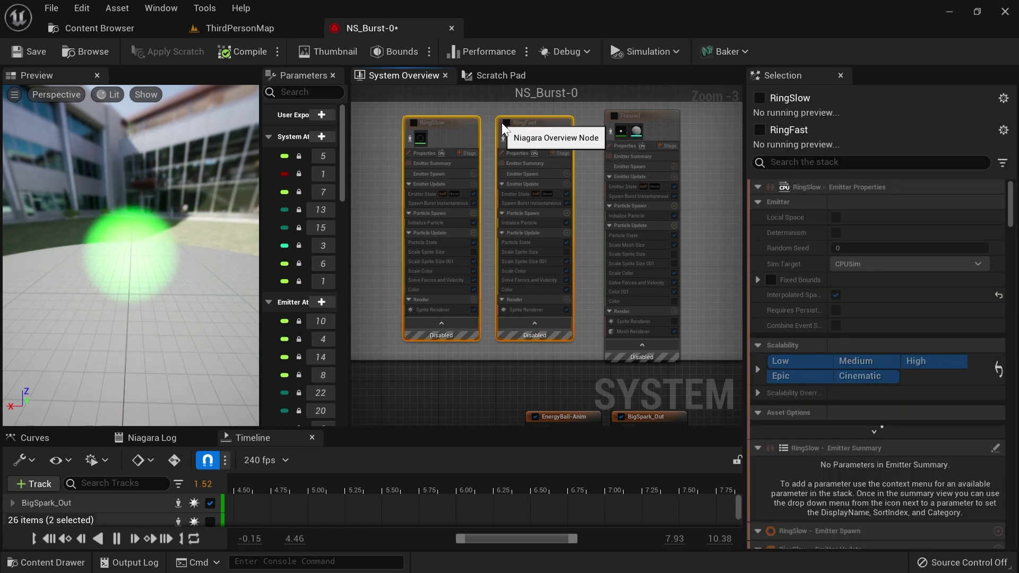
scroll(508, 403, down, 2)
right_drag(508, 403, 536, 297)
drag(562, 152, 525, 307)
Step: Move the Small_Spark and Normal_Spark emitters farther away from the ring emitters in the graph
right_drag(494, 284, 662, 203)
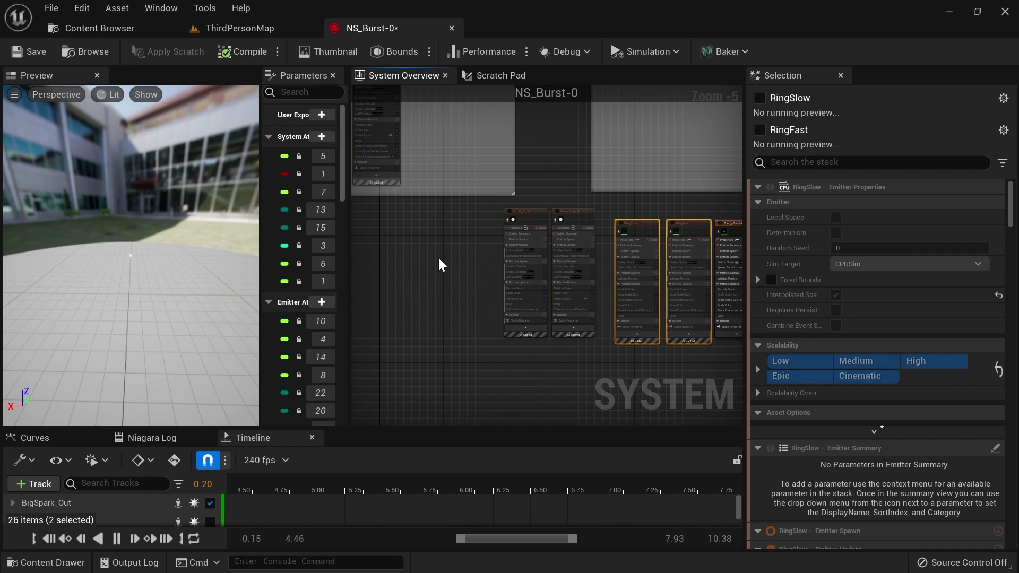
scroll(437, 265, up, 2)
drag(589, 144, 674, 179)
drag(658, 180, 452, 181)
Step: Enable the RingSlow and RingFast emitters
right_drag(667, 180, 357, 178)
scroll(590, 167, up, 1)
right_drag(590, 166, 481, 125)
scroll(457, 138, up, 1)
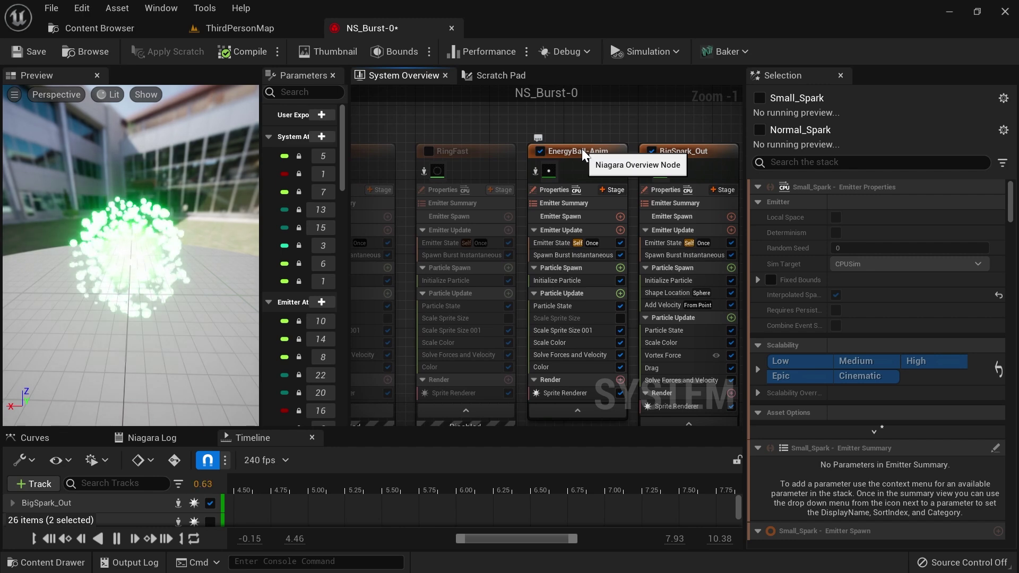
right_drag(479, 130, 538, 118)
click(489, 139)
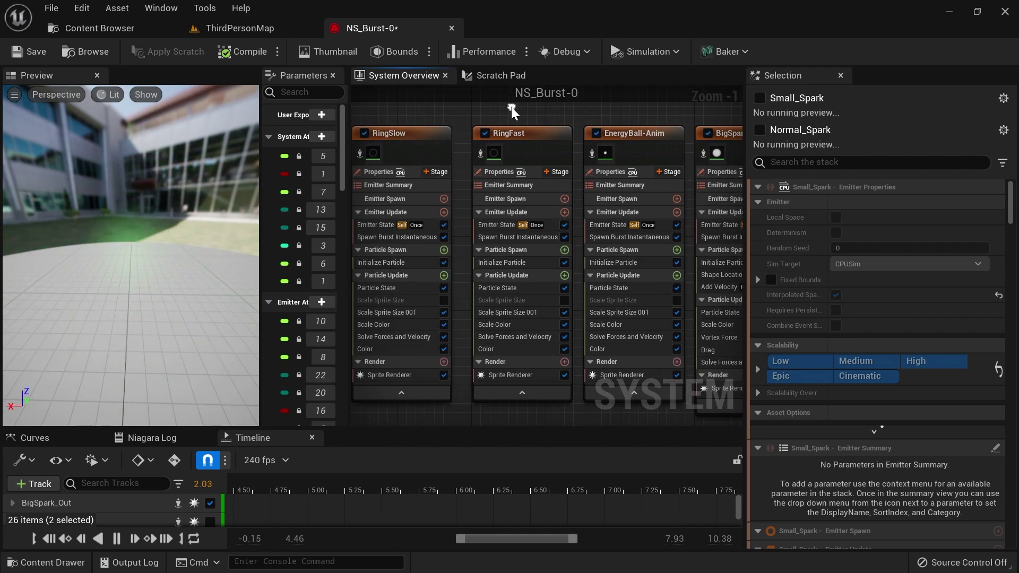
Step: Rewind the timeline and scrub its first 0.14 to examine the rings expanding around the energy ball
click(49, 537)
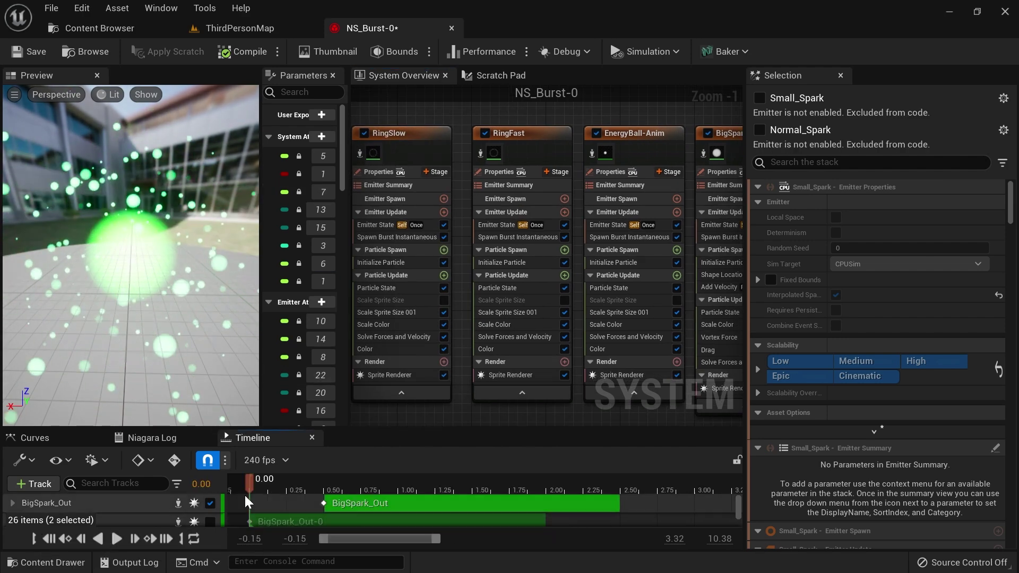
drag(170, 291, 180, 341)
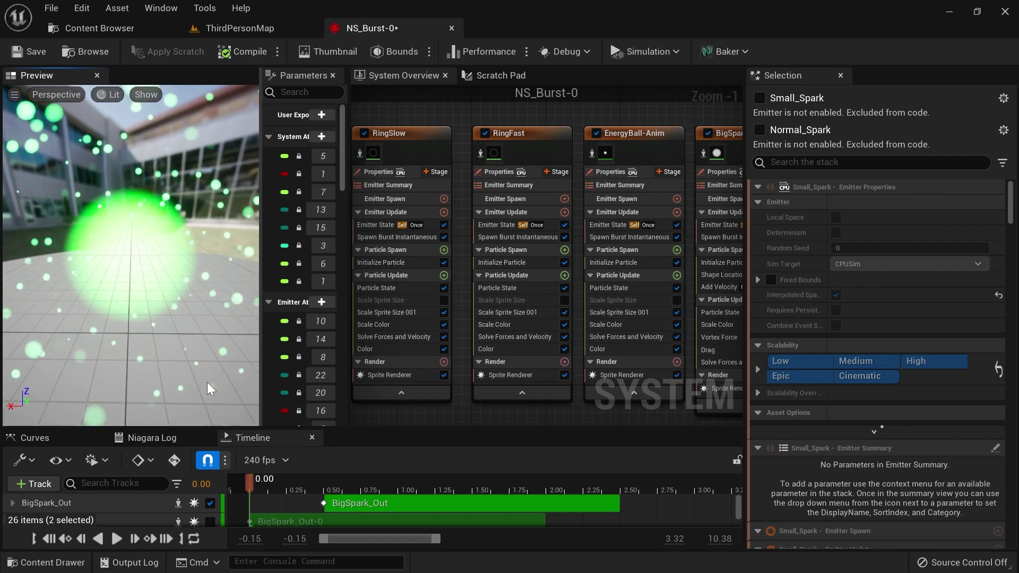
drag(258, 483, 270, 484)
right_drag(175, 318, 175, 372)
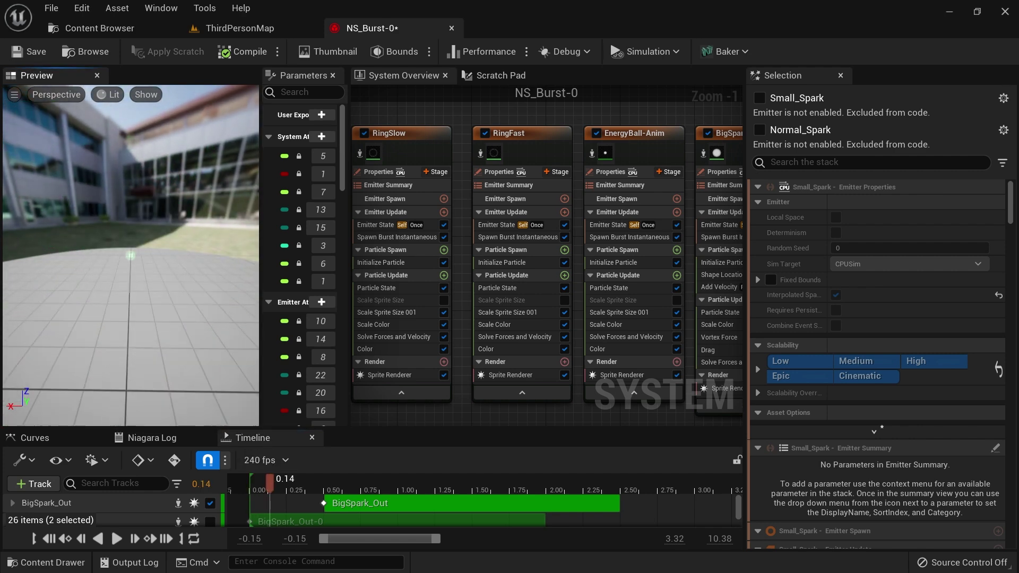
mouse_move(270, 489)
mouse_down()
mouse_move(279, 485)
mouse_move(252, 489)
mouse_up()
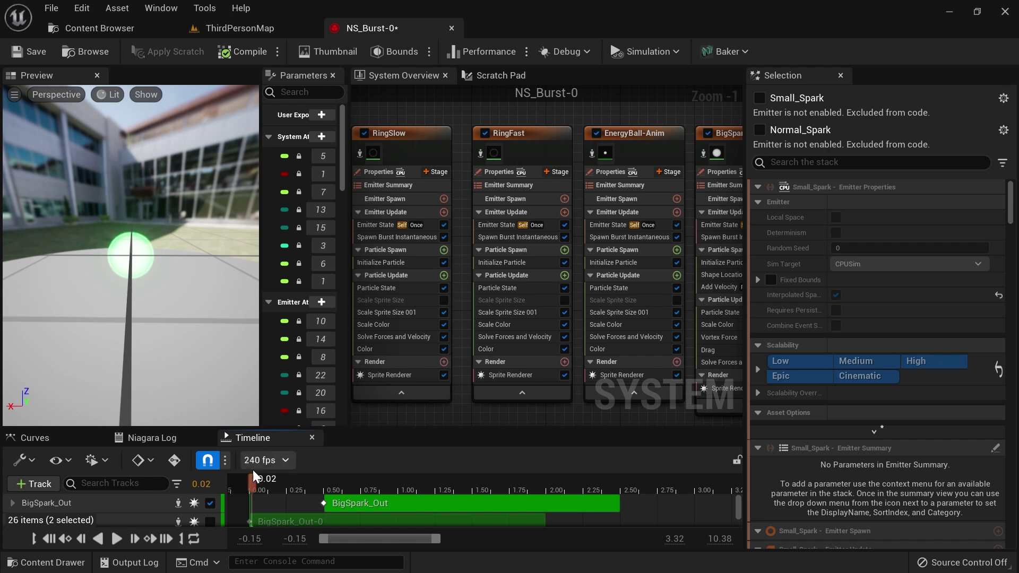
mouse_move(253, 486)
mouse_down()
mouse_move(333, 483)
mouse_move(259, 484)
mouse_up()
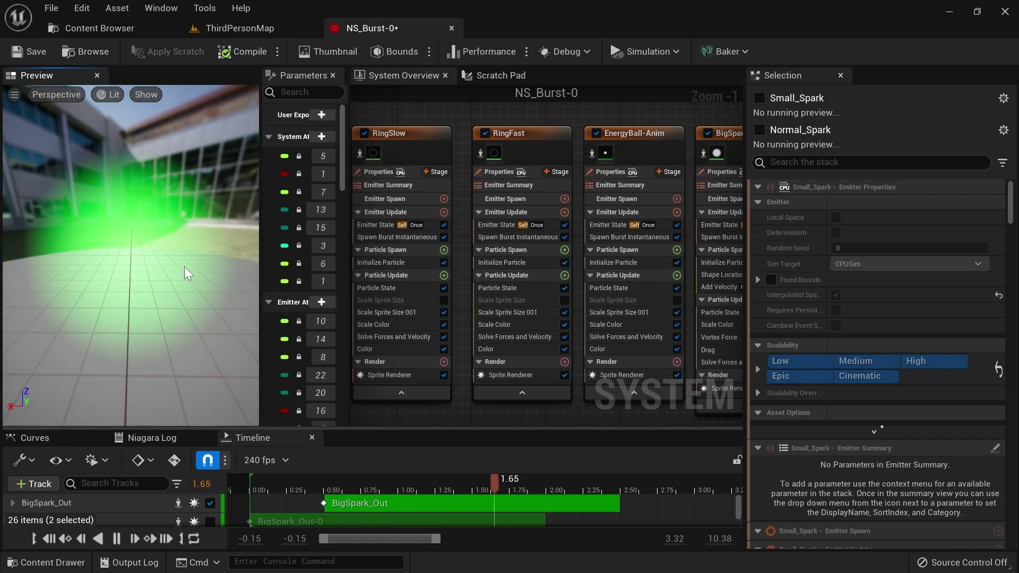
Step: Move the Thin_Spark emitter out of its comment box to beside Normal_Spark in the graph
right_drag(495, 115, 469, 146)
scroll(550, 114, down, 1)
right_drag(550, 115, 716, 146)
scroll(438, 151, down, 1)
scroll(515, 183, down, 1)
right_drag(494, 185, 581, 227)
scroll(526, 234, down, 1)
right_drag(504, 243, 611, 323)
scroll(549, 190, down, 2)
right_drag(572, 188, 561, 167)
scroll(561, 167, up, 2)
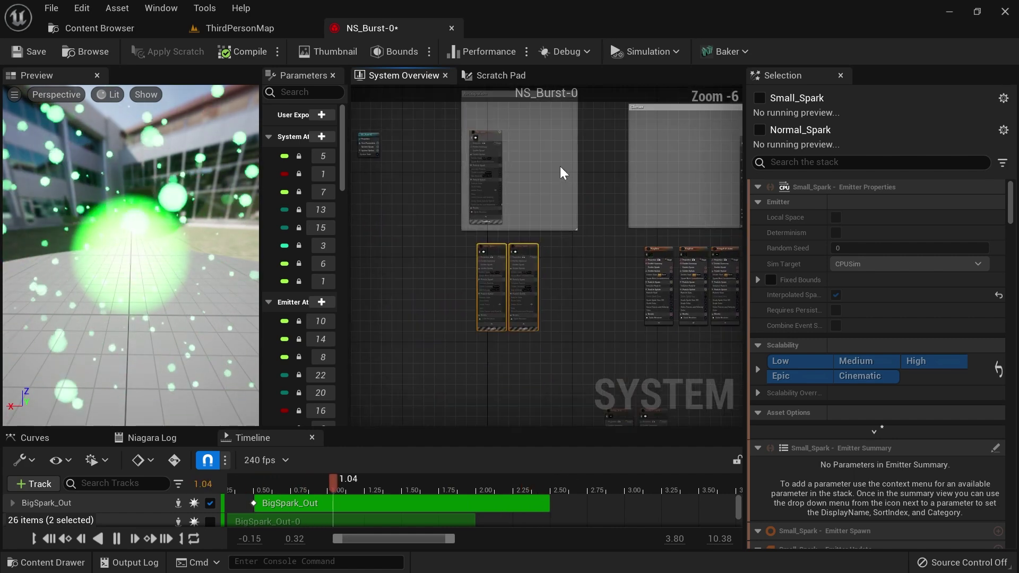
drag(462, 138, 582, 295)
right_drag(624, 298, 685, 209)
scroll(628, 225, up, 2)
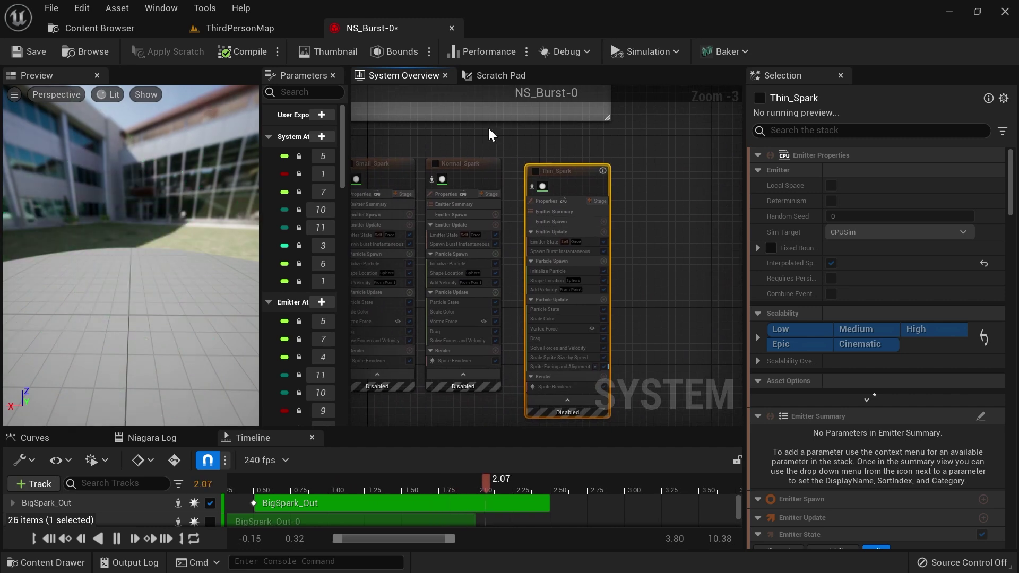
Step: Enable the Small_Spark, Normal_Spark and Thin_Spark emitters and isolate all three in the preview
right_drag(578, 146, 635, 154)
drag(651, 145, 451, 192)
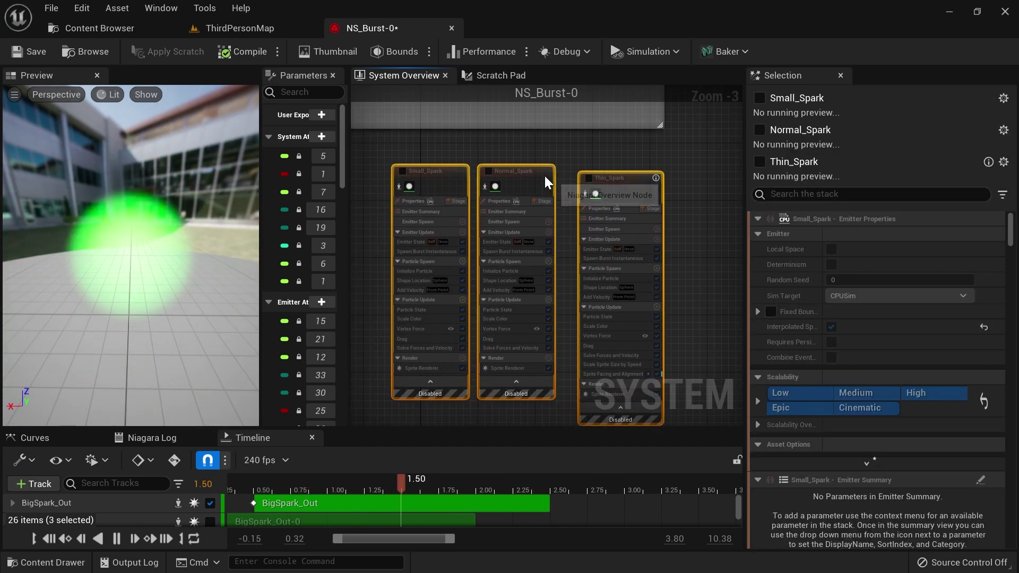
right_click(524, 174)
click(574, 202)
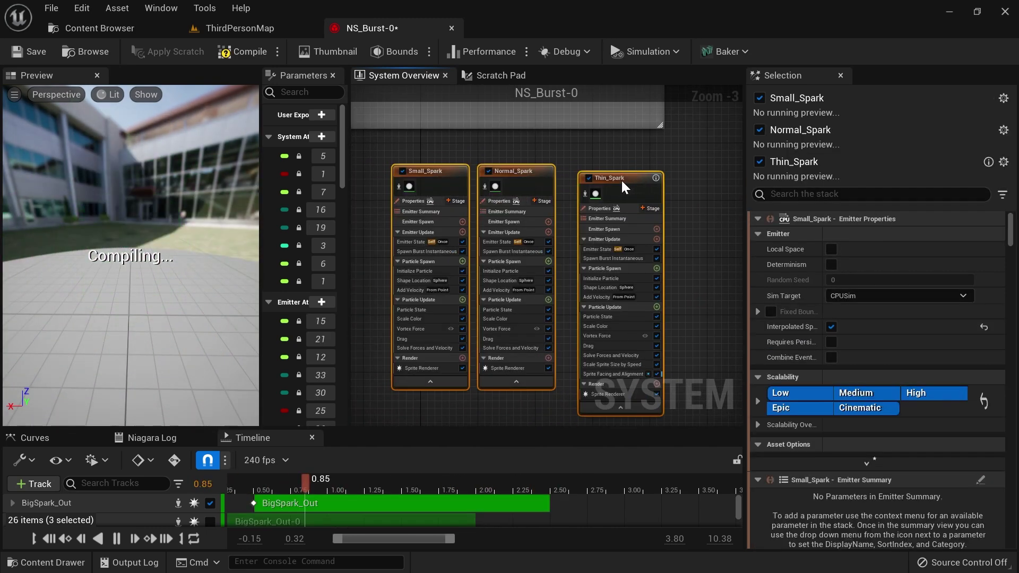
right_click(611, 180)
click(667, 223)
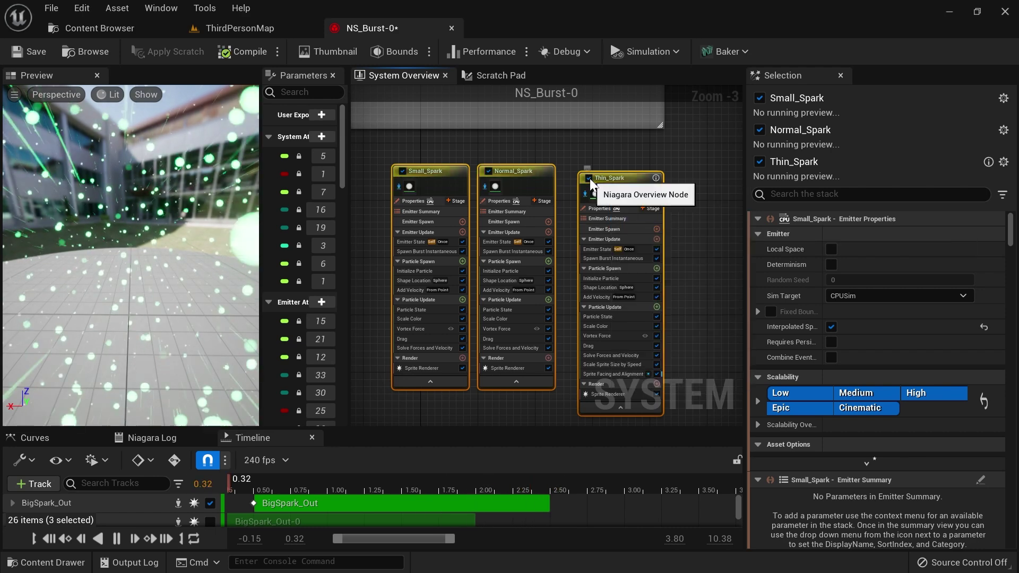
Step: Preview Thin_Spark isolated by itself, and Small_Spark with Normal_Spark isolated as a pair
click(584, 195)
drag(406, 142, 508, 171)
right_click(509, 171)
click(562, 200)
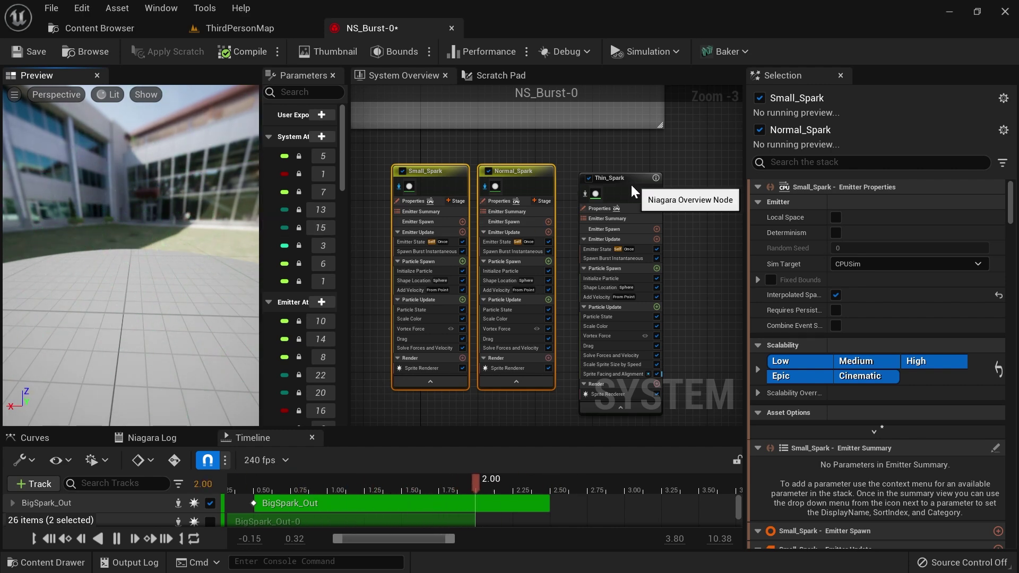
Step: Isolate Small_Spark, Normal_Spark and Thin_Spark together to examine their combined burst
click(650, 146)
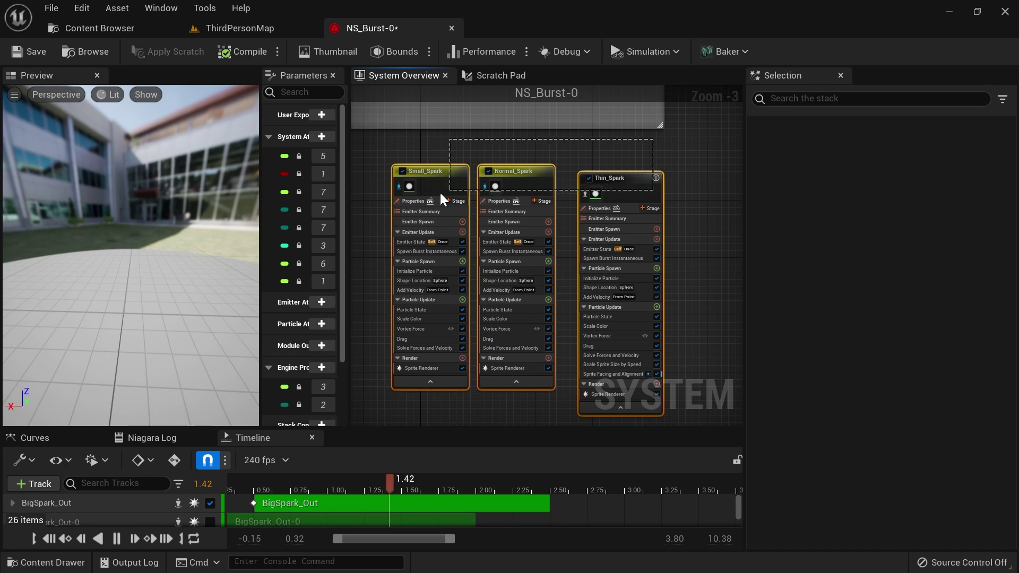
drag(456, 189, 435, 191)
right_click(632, 187)
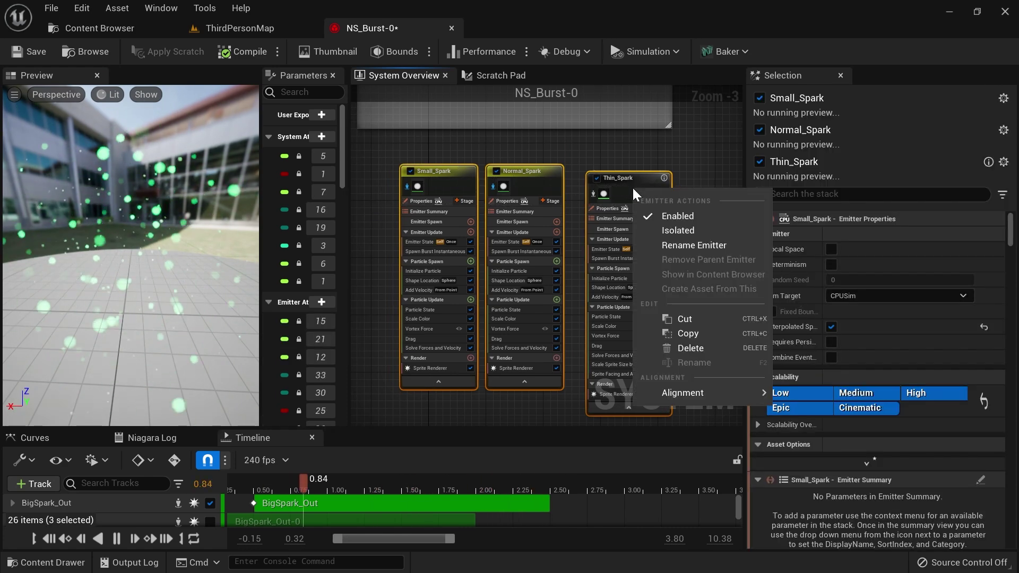
click(694, 230)
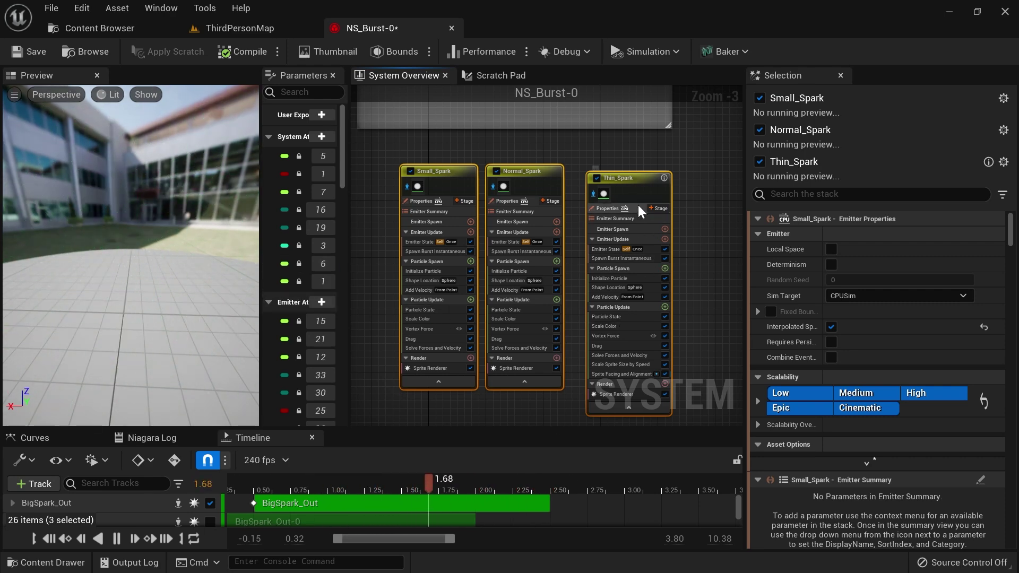
right_drag(694, 261, 649, 230)
scroll(648, 230, up, 1)
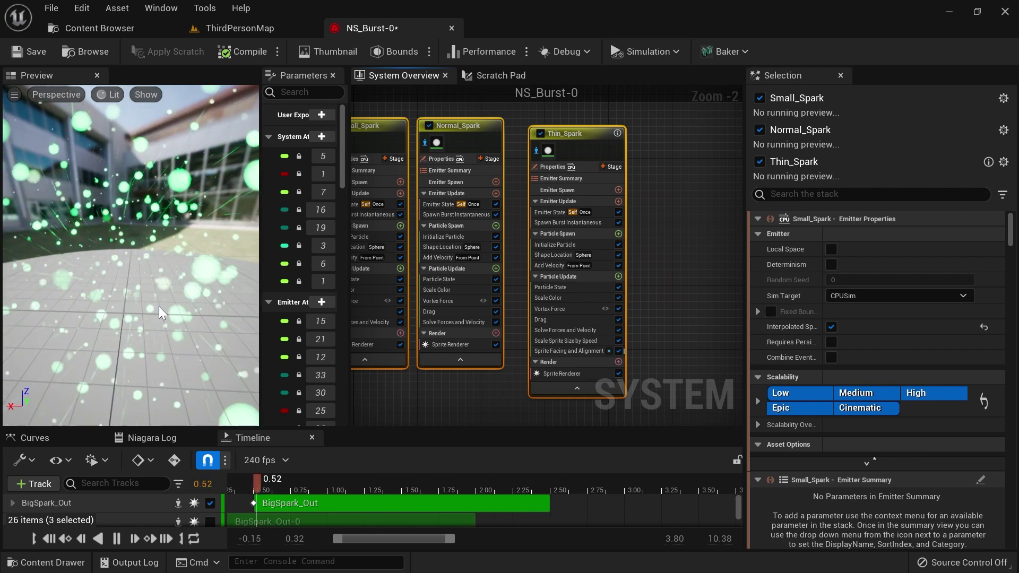
right_drag(460, 392, 502, 394)
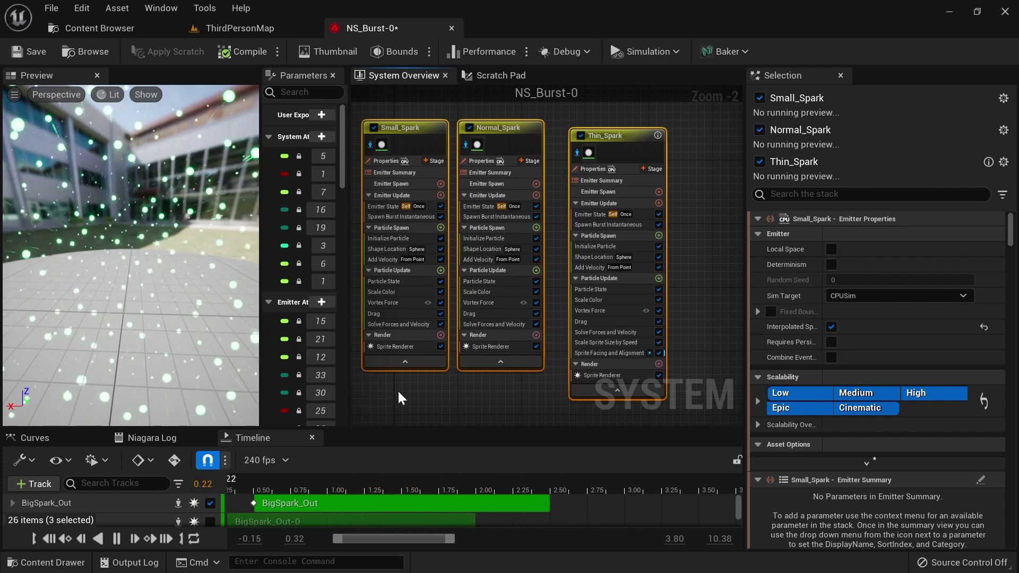
right_drag(452, 404, 473, 407)
Step: Compare Small_Spark and Normal_Spark by isolating each one, and bring all three spark emitters back into isolation
click(391, 153)
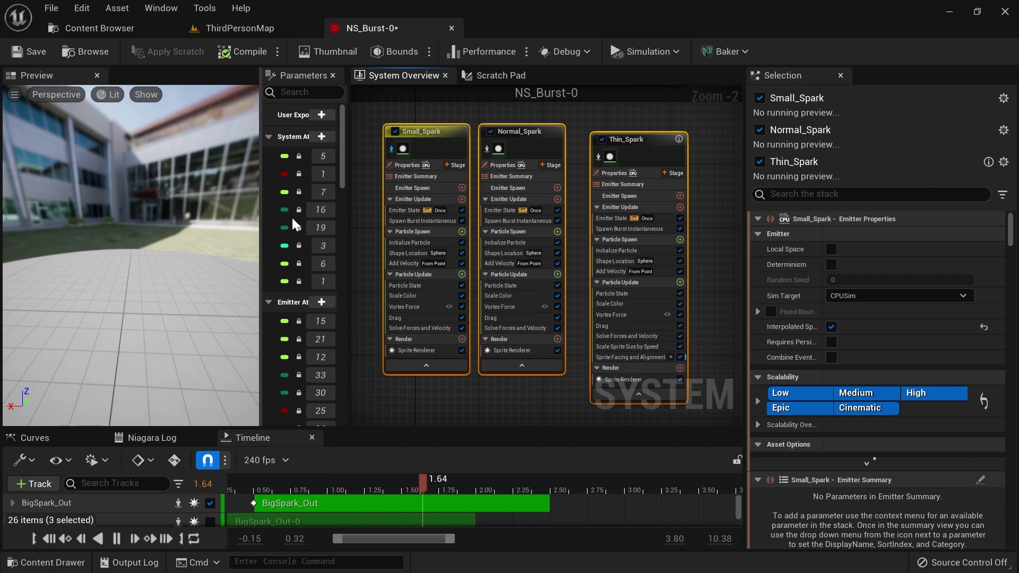
click(487, 149)
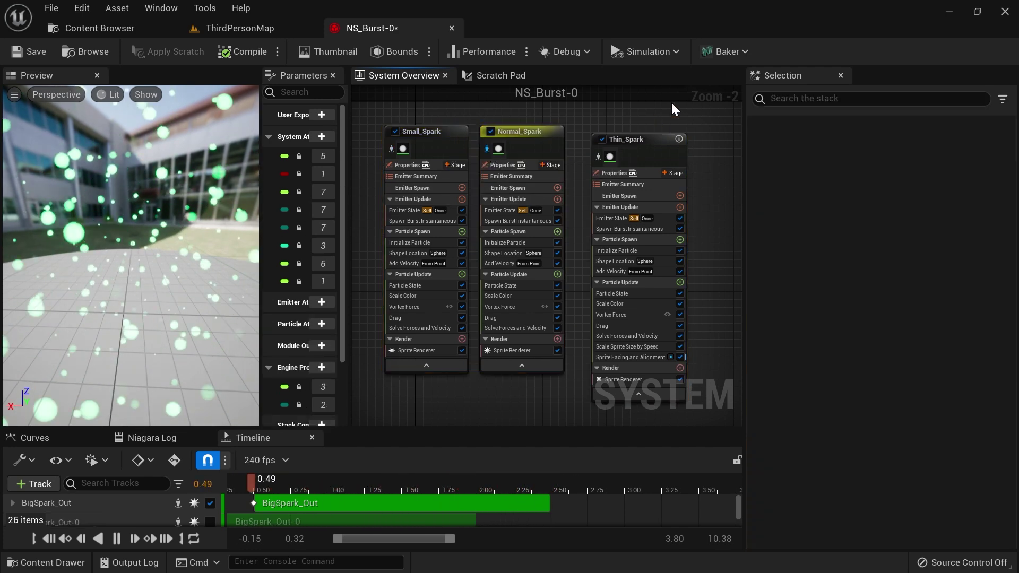
right_click(518, 142)
click(586, 181)
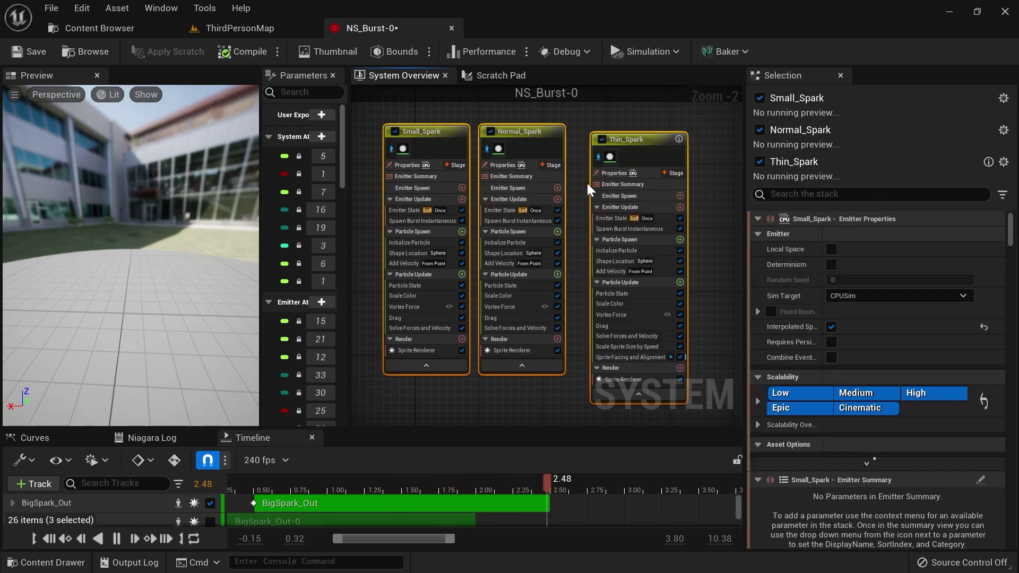
Step: Isolate the three spark emitters together with RingSlow, RingFast, EnergyBall-Anim and BigSpark_Out to preview the combined effect
right_drag(720, 164, 537, 166)
scroll(532, 187, down, 2)
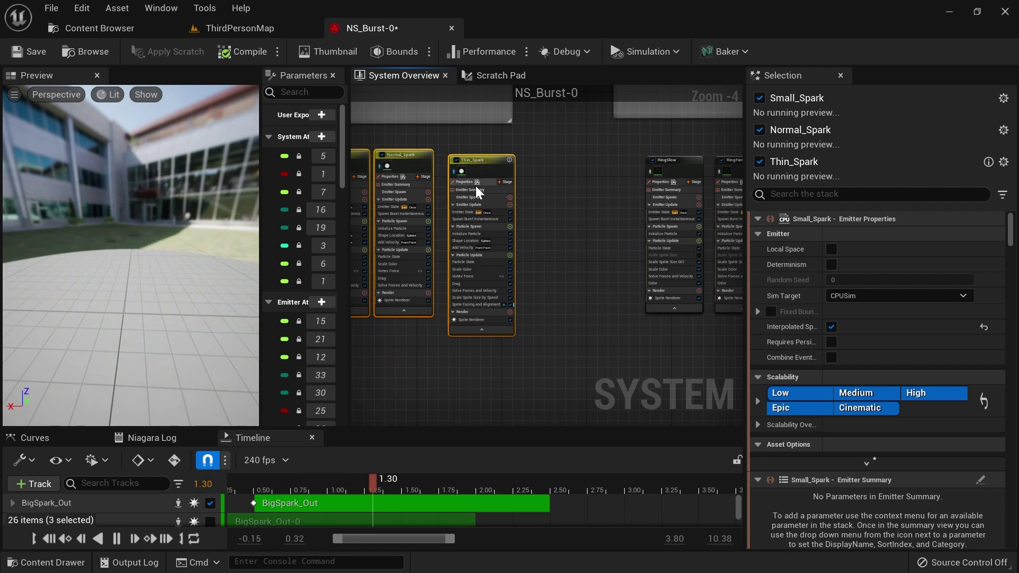
scroll(573, 184, down, 1)
right_drag(573, 184, 533, 200)
scroll(384, 202, down, 1)
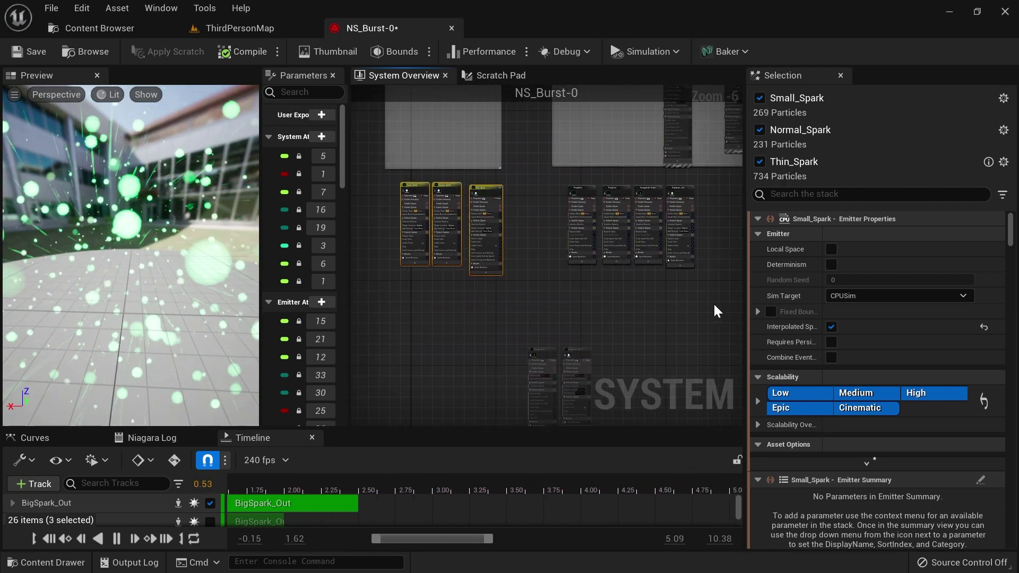
drag(392, 205, 391, 204)
right_click(487, 191)
click(531, 234)
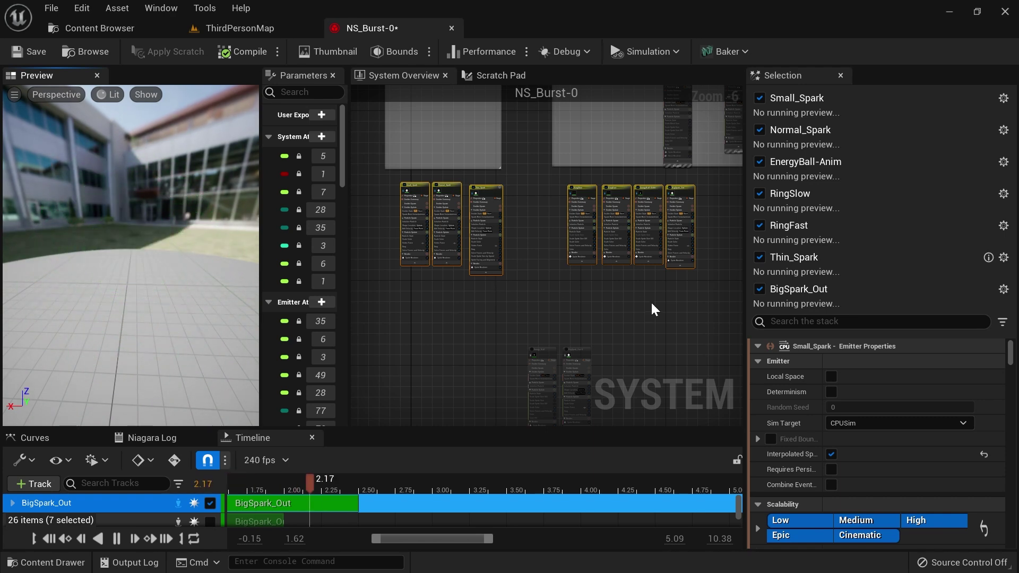
Step: Move the FloatSpark and Glow emitters from their comment box to beside BigSpark_Out
right_drag(667, 308, 528, 346)
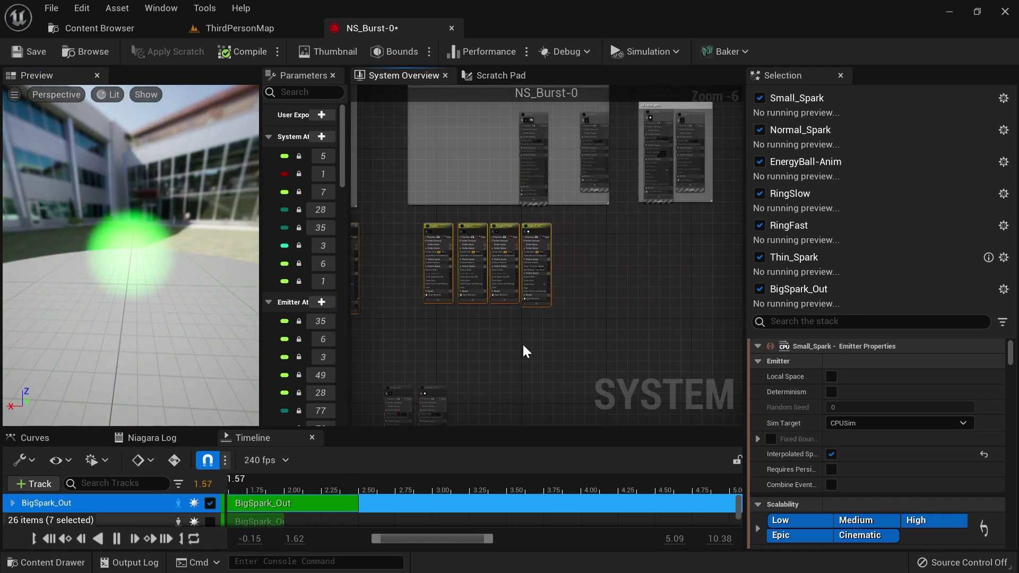
scroll(586, 300, up, 2)
right_drag(600, 271, 587, 425)
right_drag(566, 340, 603, 188)
scroll(584, 396, up, 1)
scroll(548, 406, down, 1)
right_drag(649, 221, 566, 252)
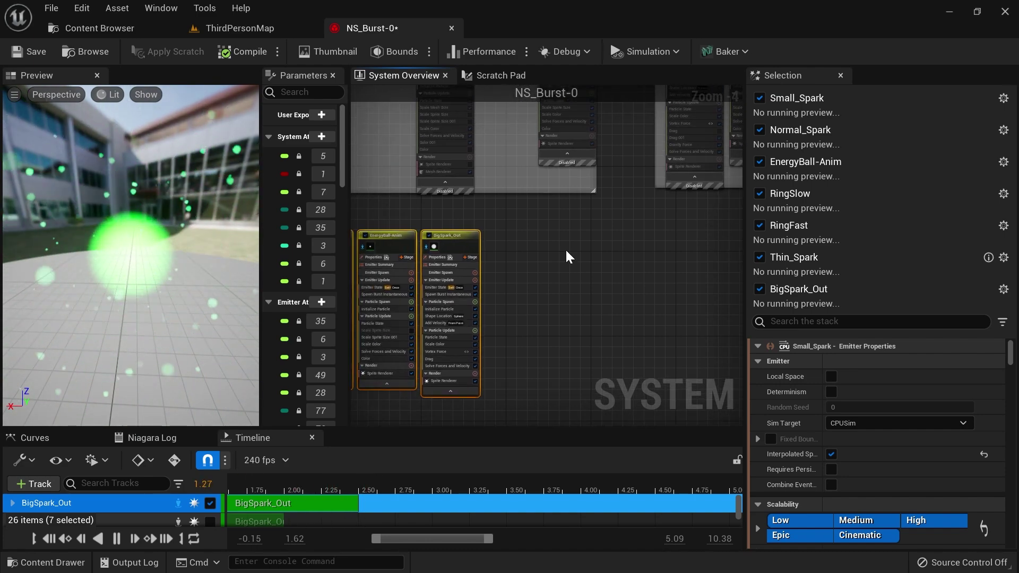
right_drag(565, 248, 582, 396)
right_drag(472, 130, 507, 119)
right_drag(596, 343, 463, 304)
right_drag(492, 361, 440, 385)
drag(547, 153, 549, 150)
drag(551, 142, 487, 356)
right_drag(483, 280, 562, 88)
drag(568, 128, 519, 148)
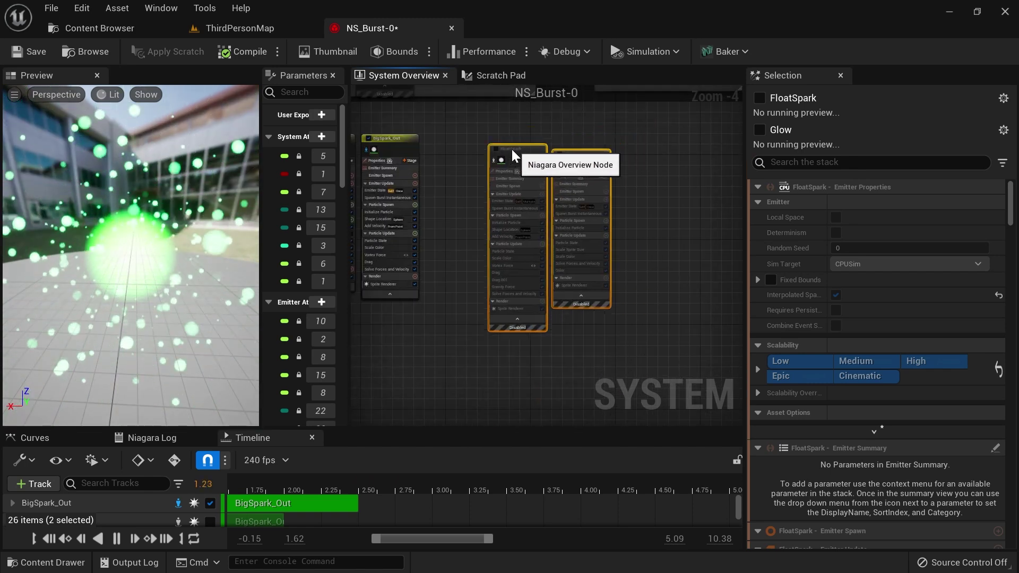
scroll(486, 132, up, 1)
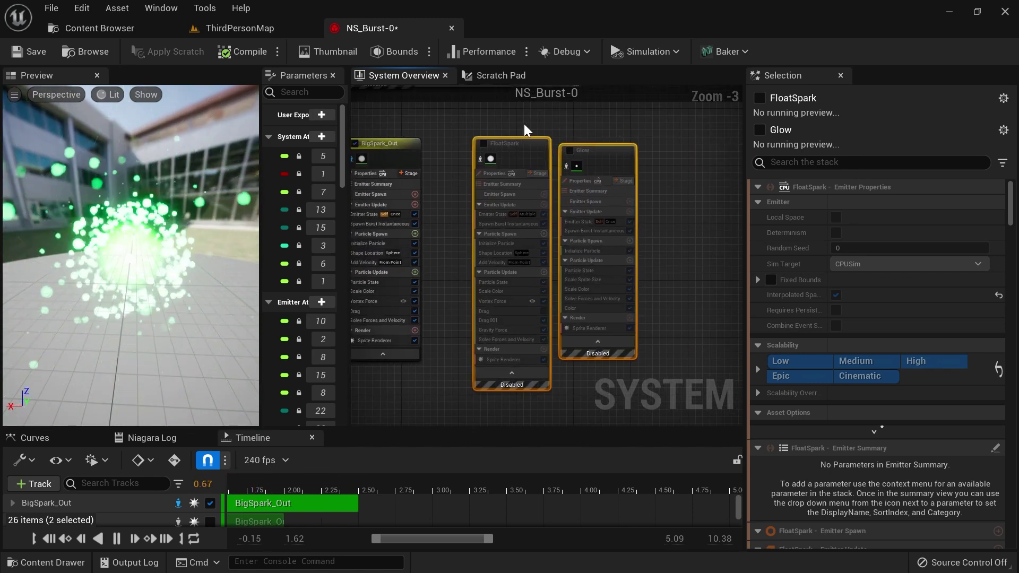
scroll(524, 126, up, 1)
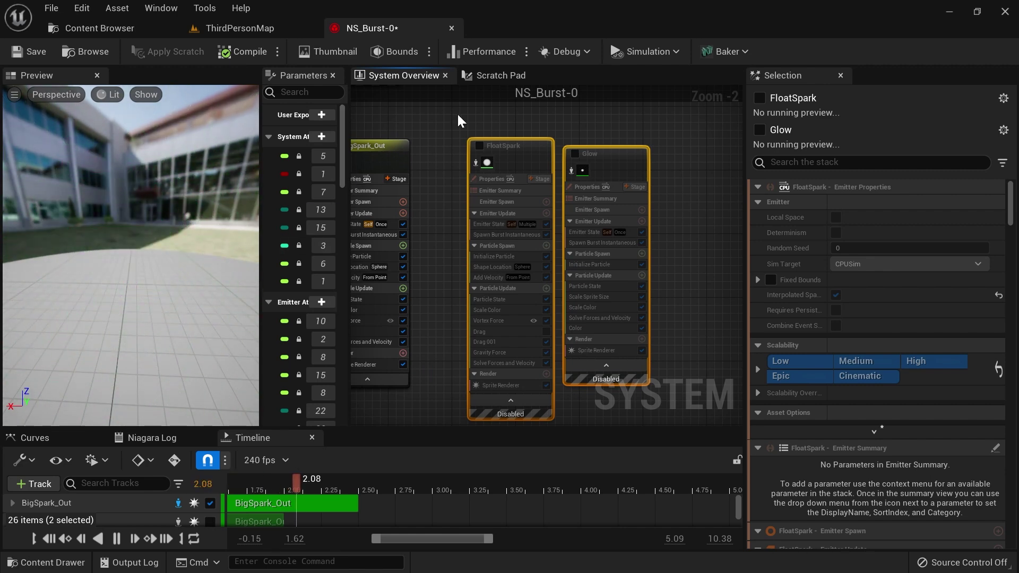
Step: Disable the three spark emitters, RingSlow, RingFast, EnergyBall-Anim and BigSpark_Out, and clear their isolation
right_drag(457, 113, 511, 122)
right_click(426, 169)
click(472, 211)
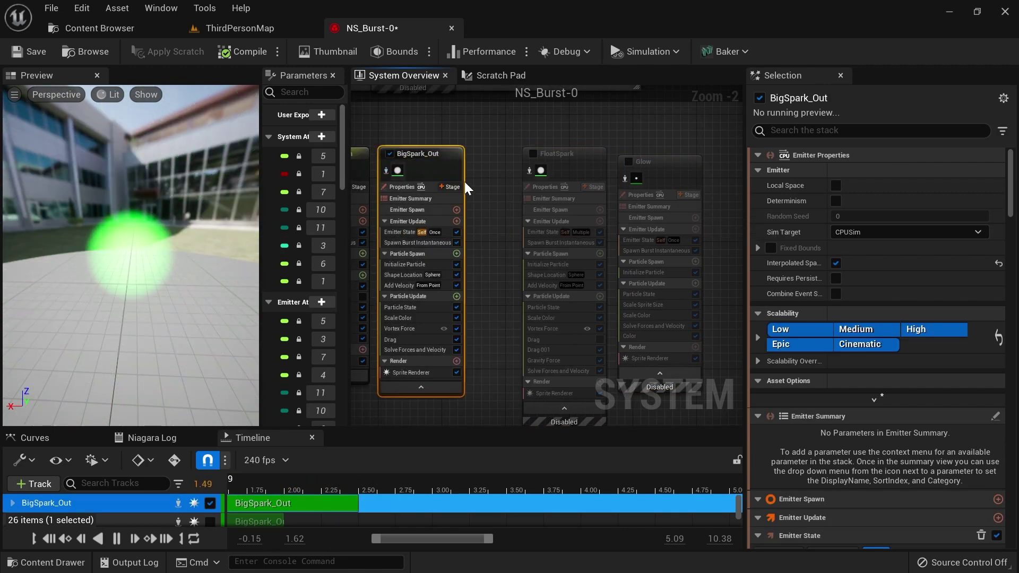
scroll(650, 161, down, 2)
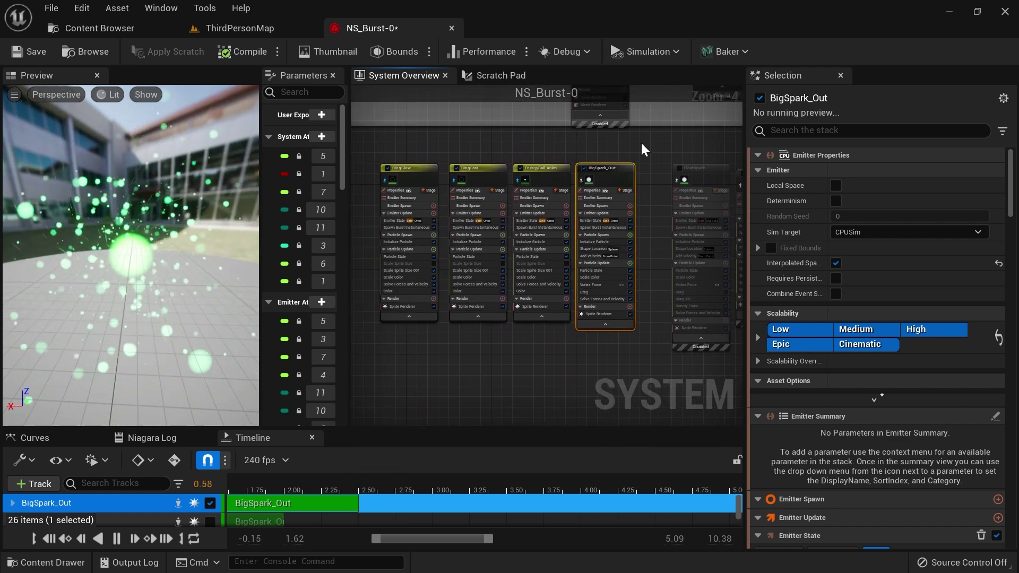
scroll(649, 164, down, 2)
drag(652, 166, 366, 211)
right_click(379, 178)
click(434, 207)
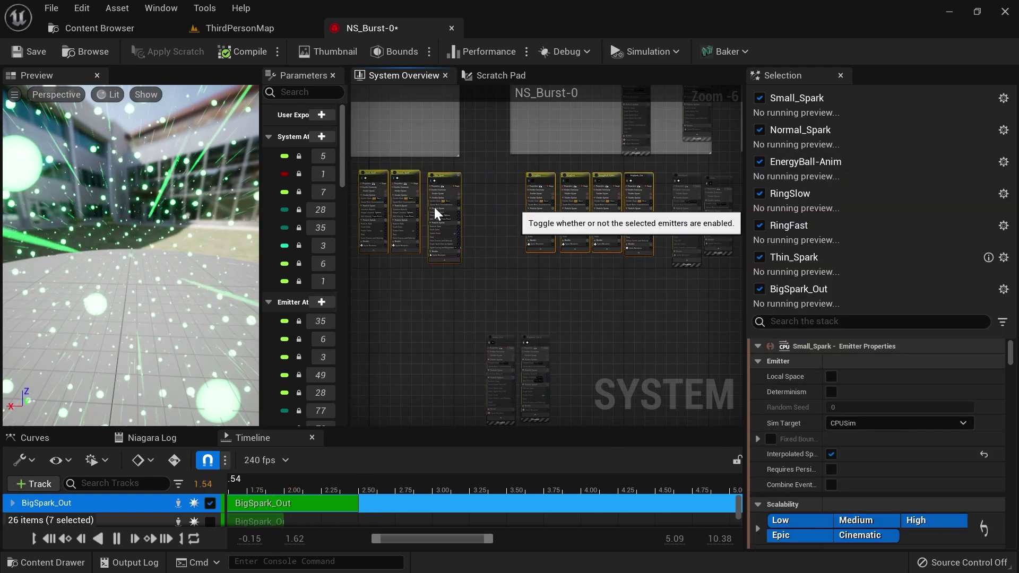
right_click(612, 177)
click(657, 218)
right_click(614, 177)
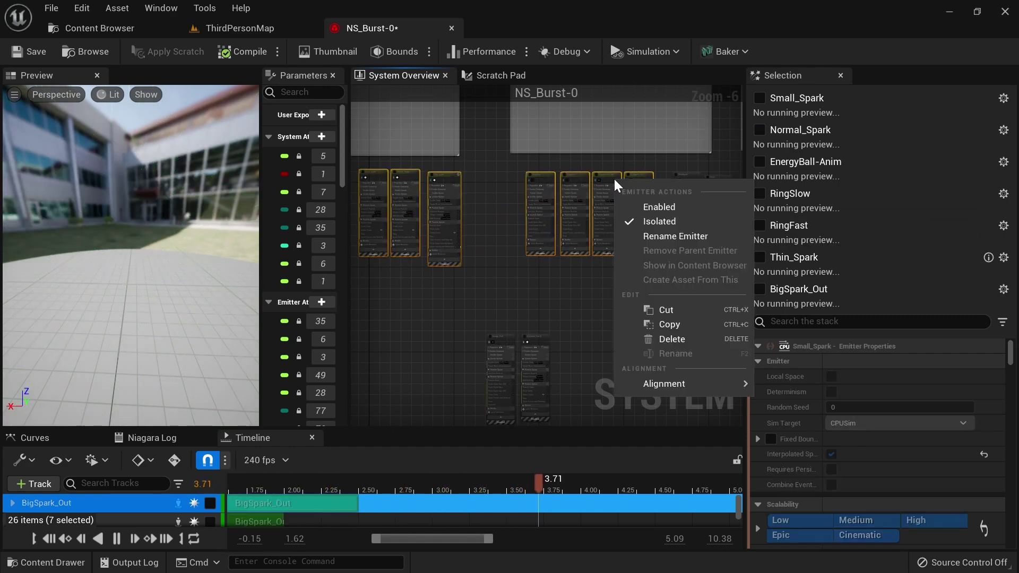
click(659, 219)
Step: Enable the FloatSpark and Glow emitters and examine them in the preview
scroll(575, 180, up, 3)
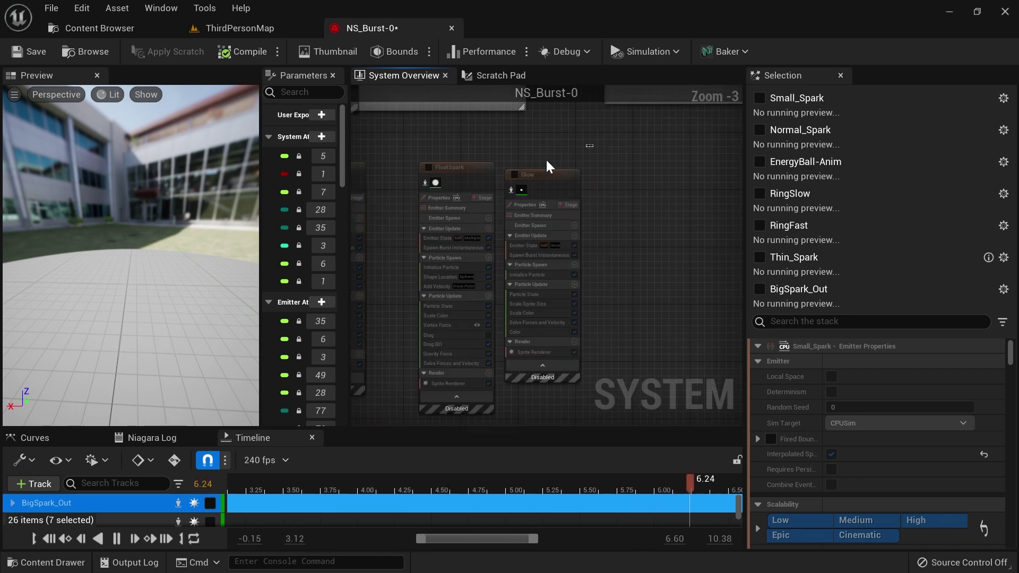
drag(581, 155, 471, 170)
right_click(472, 171)
click(518, 202)
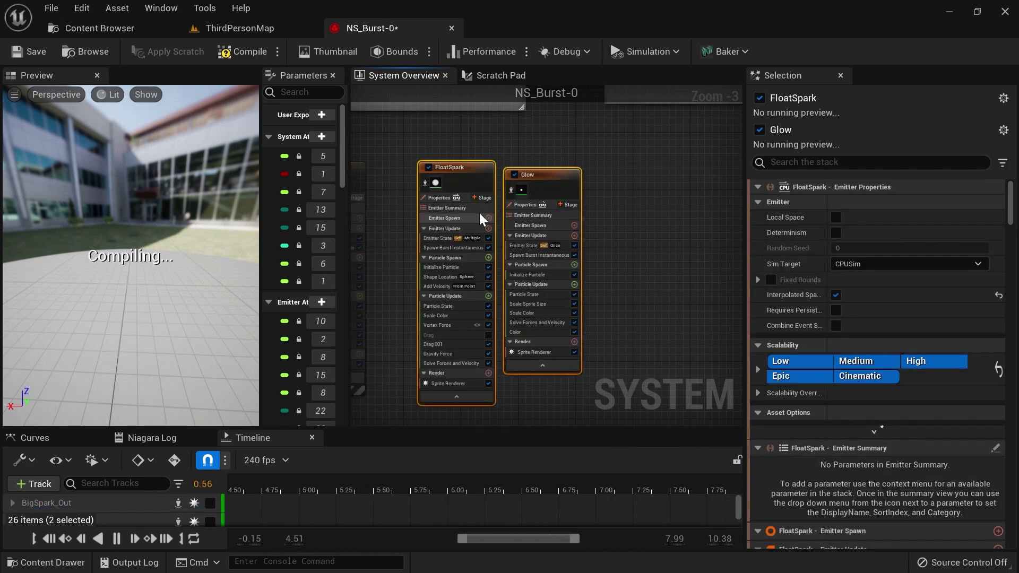
drag(176, 247, 159, 239)
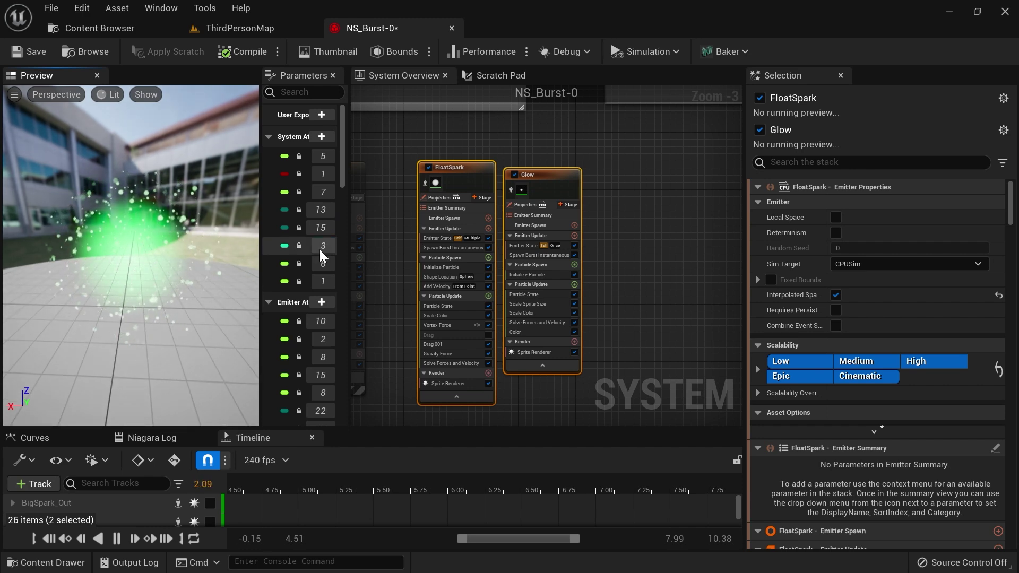
Step: Re-enable the three spark emitters, RingSlow, RingFast, EnergyBall-Anim and BigSpark_Out alongside FloatSpark and Glow
right_drag(395, 138, 654, 154)
scroll(562, 167, down, 1)
scroll(651, 153, down, 1)
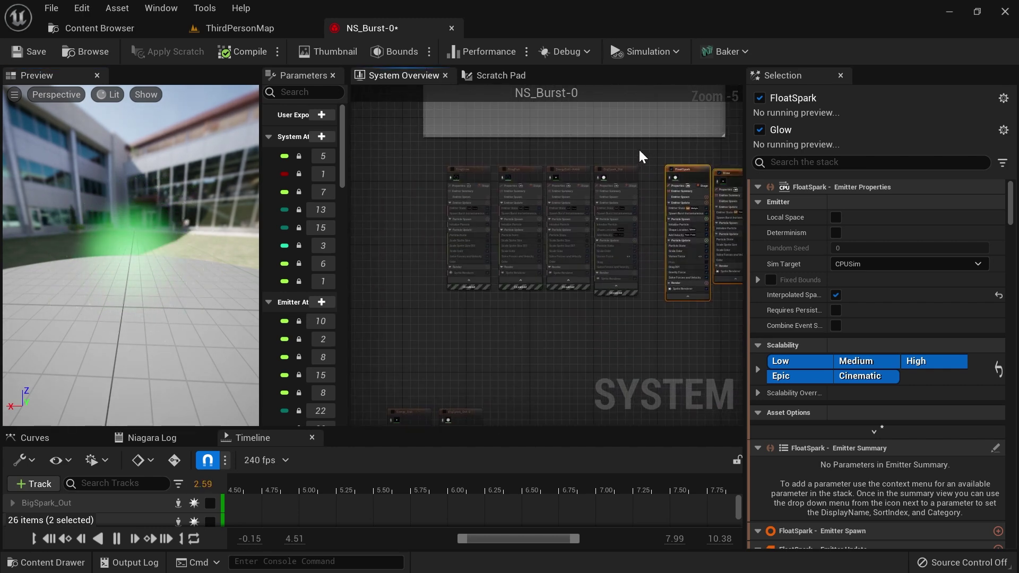
scroll(643, 154, down, 1)
drag(390, 217, 391, 215)
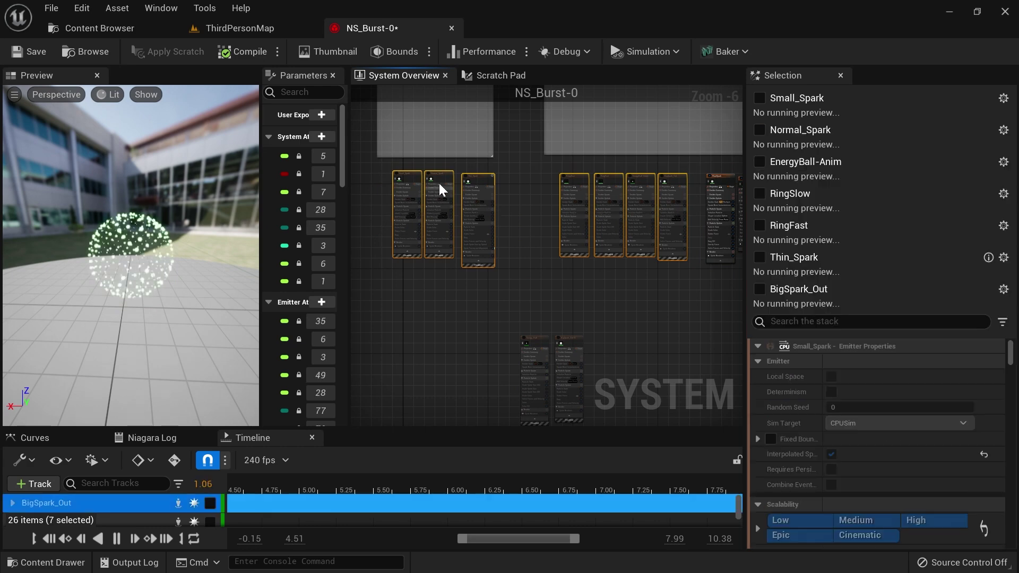
right_click(447, 174)
click(494, 203)
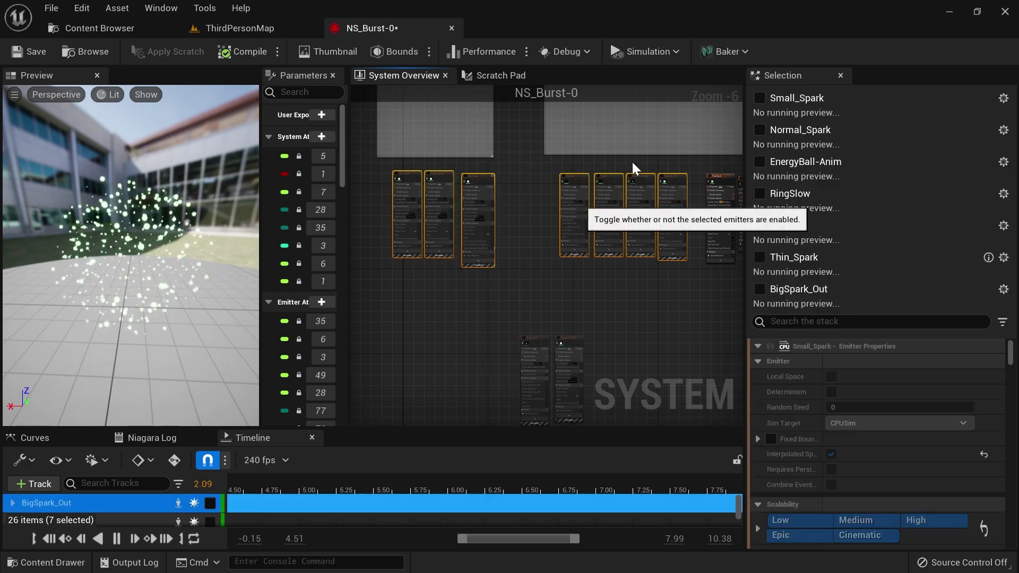
click(695, 164)
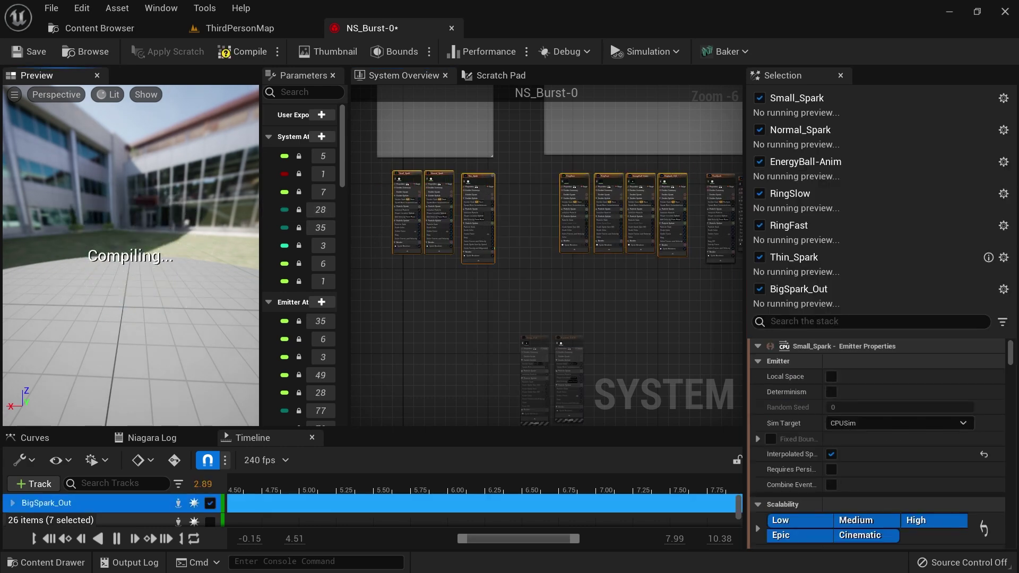
Step: Enlarge the effect preview in width and height to show the complete burst
drag(352, 254, 500, 255)
drag(261, 234, 429, 235)
drag(361, 430, 365, 503)
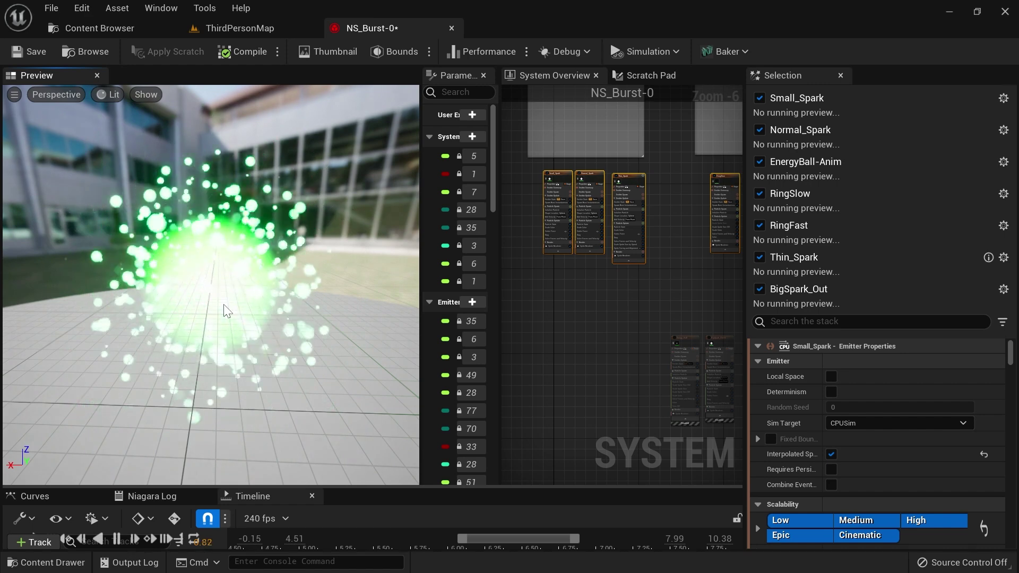
right_drag(672, 457, 617, 357)
scroll(725, 305, up, 1)
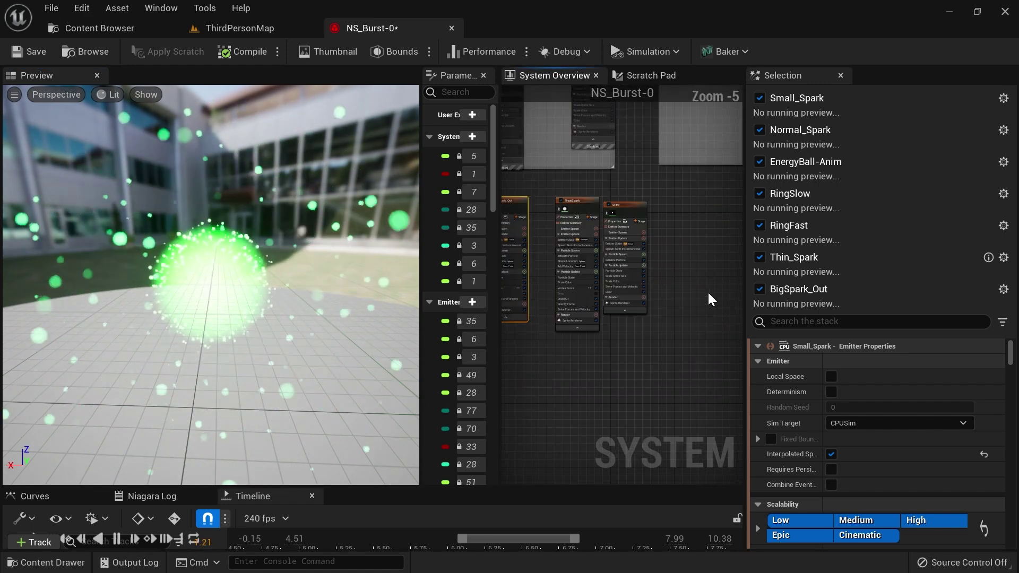
Step: Shift the FloatSpark and Glow emitters aside and place the disabled Fresnel and Glow001 emitters between BigSpark_Out and FloatSpark
drag(561, 215, 560, 215)
drag(591, 206, 686, 209)
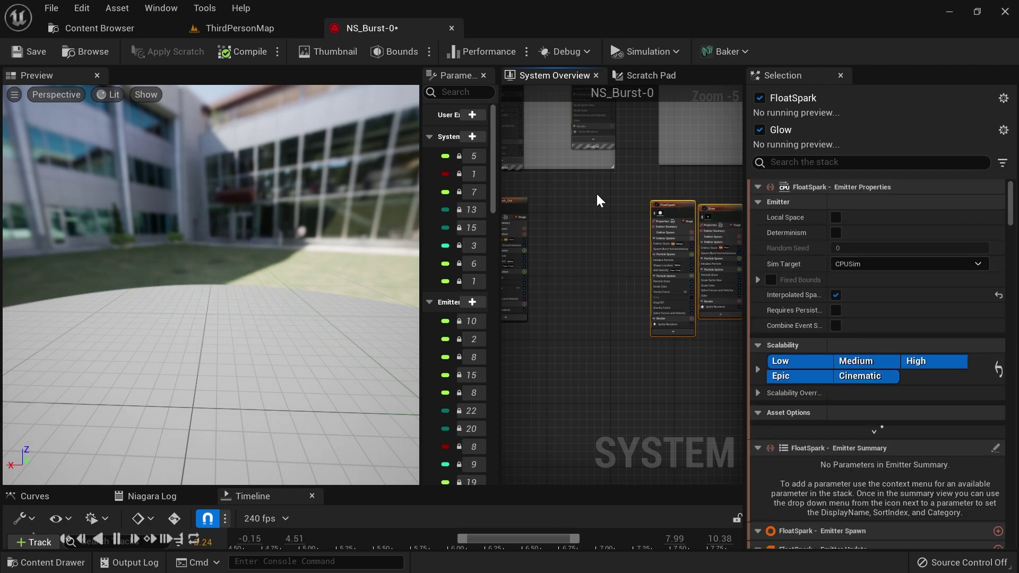
right_drag(600, 196, 684, 310)
scroll(620, 192, up, 1)
right_drag(623, 178, 653, 197)
drag(612, 141, 693, 289)
mouse_move(698, 359)
mouse_down()
mouse_move(690, 372)
mouse_move(686, 366)
mouse_up()
right_drag(683, 319, 546, 304)
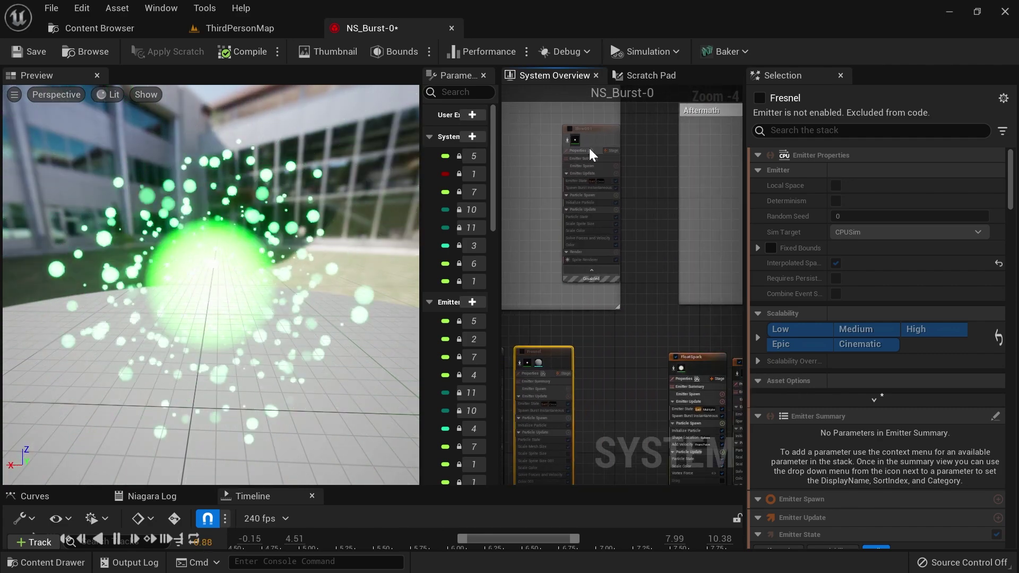
drag(599, 152, 627, 345)
right_drag(607, 325, 524, 227)
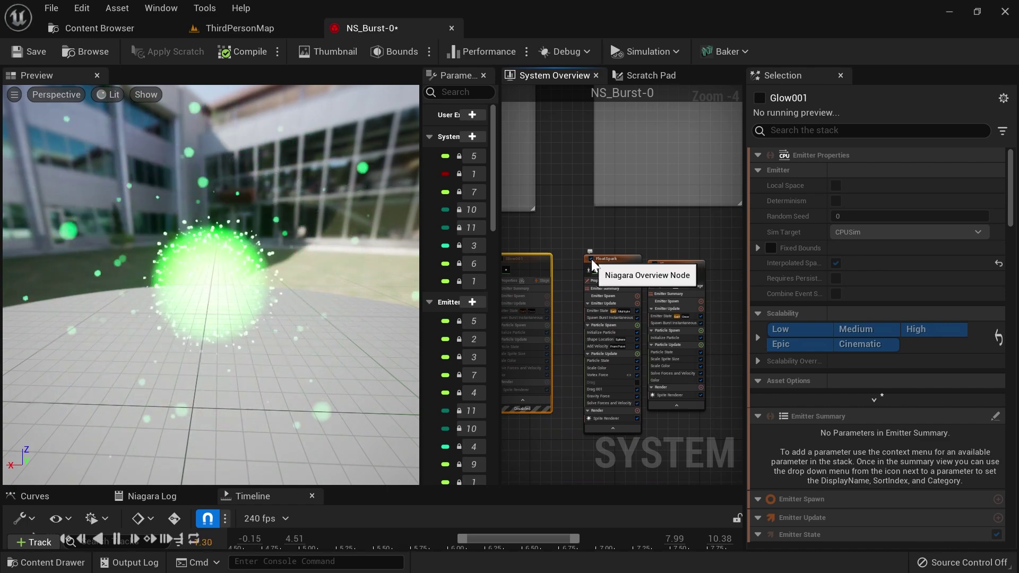
Step: Disable the FloatSpark and Glow emitters together
scroll(591, 259, down, 3)
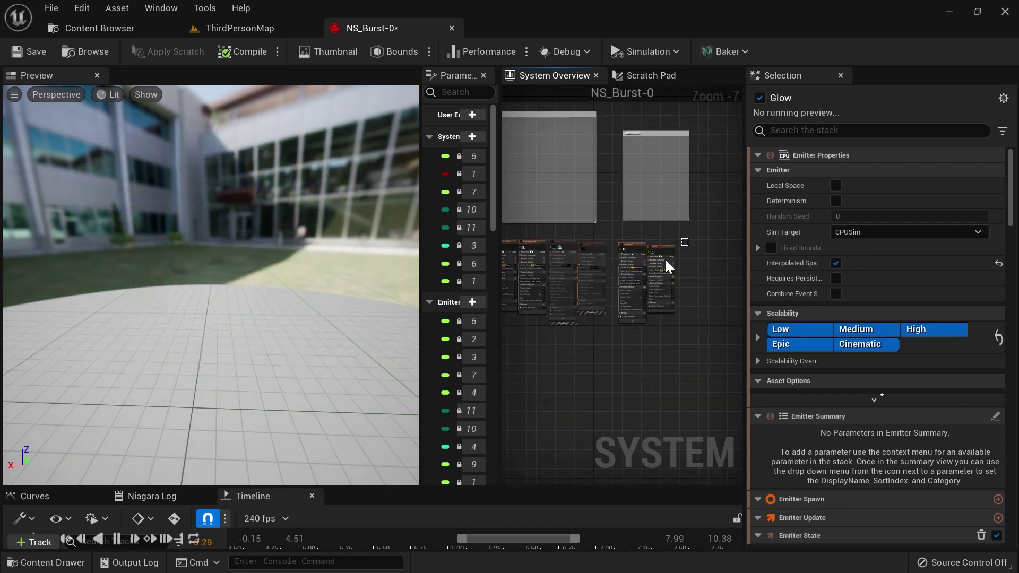
ctrl+click(632, 259)
right_click(648, 259)
click(670, 275)
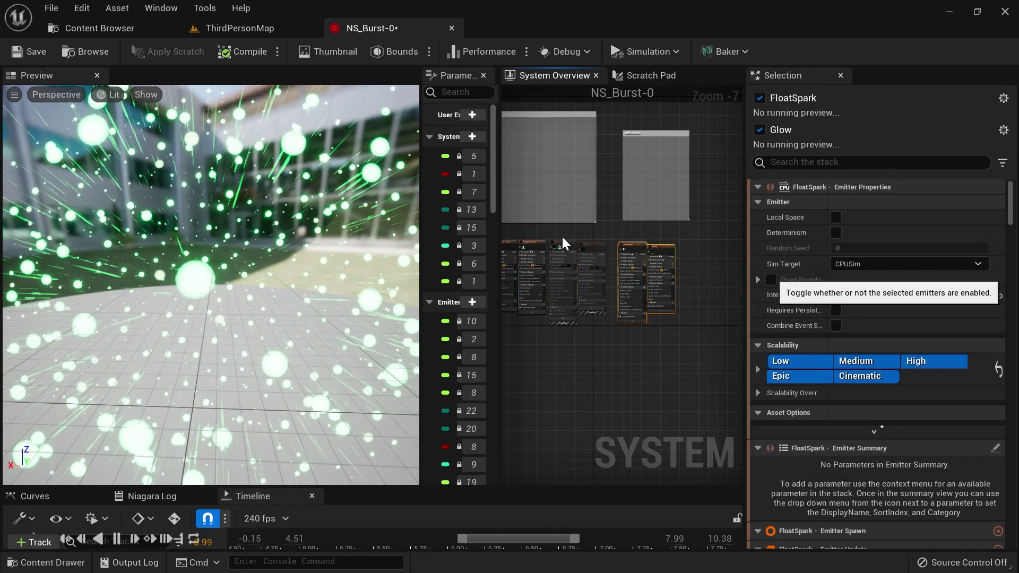
Step: Disable the Small_Spark, Normal_Spark and Thin_Spark emitters together
drag(661, 246, 524, 301)
right_click(571, 247)
click(604, 275)
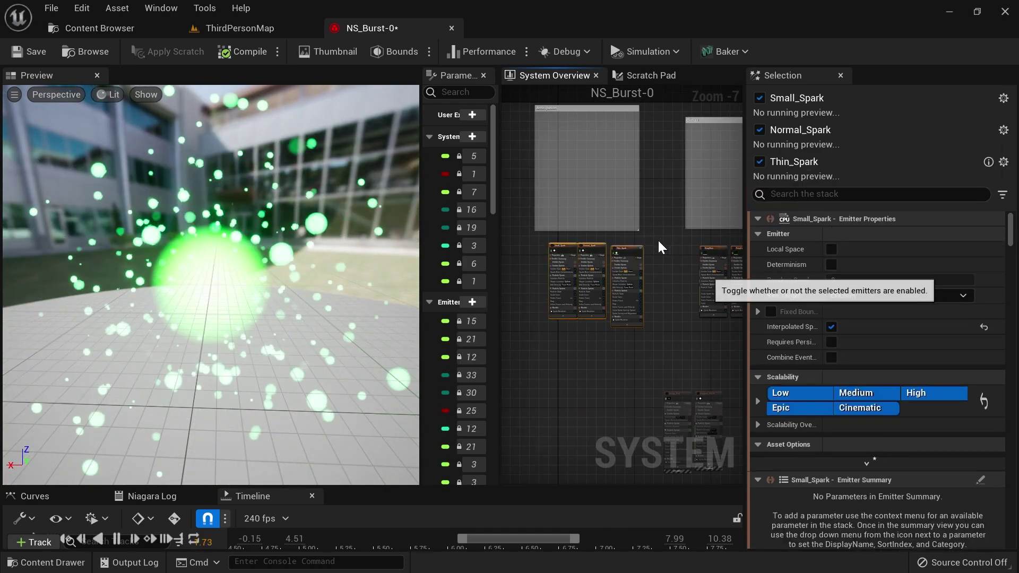
Step: Enable the Fresnel emitter and compare the energy ball with and without it in the preview
scroll(637, 289, up, 2)
right_drag(657, 359, 547, 390)
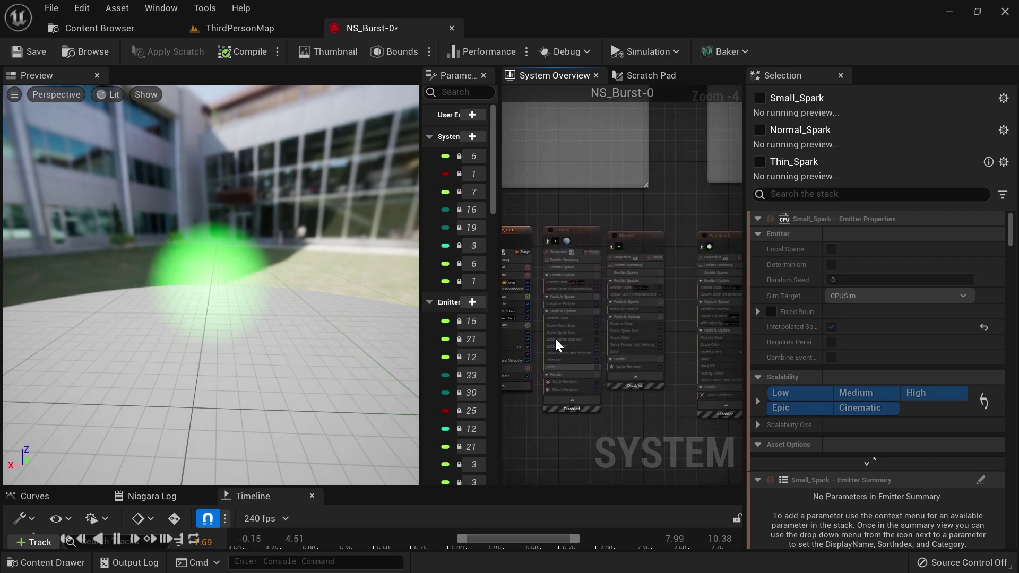
drag(205, 326, 217, 315)
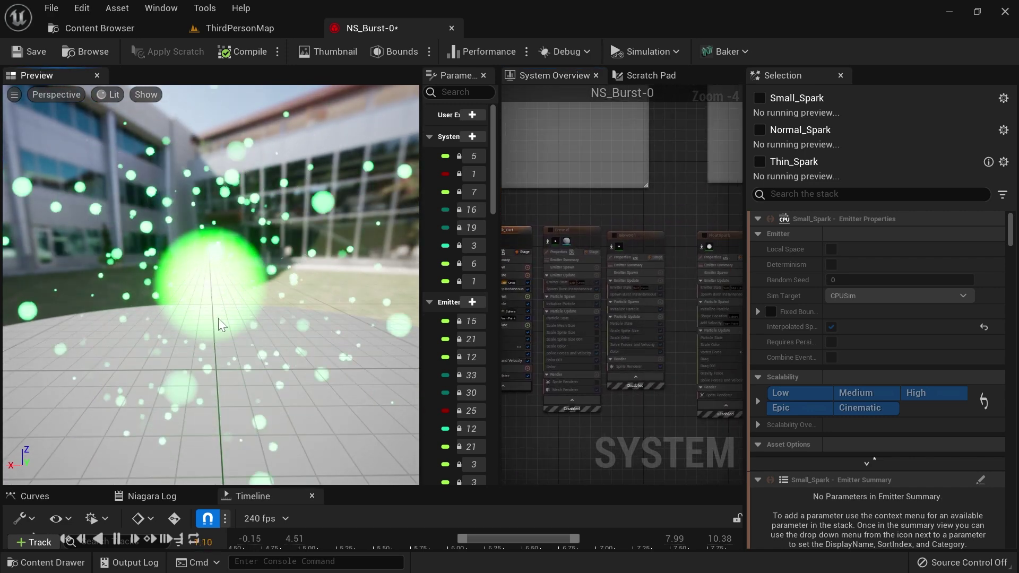
scroll(552, 212, up, 2)
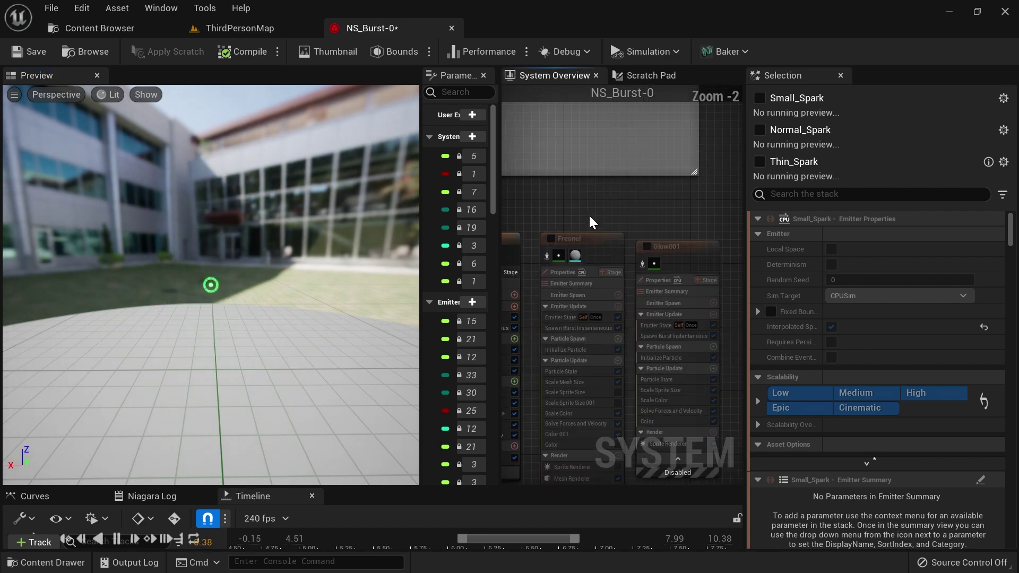
click(551, 239)
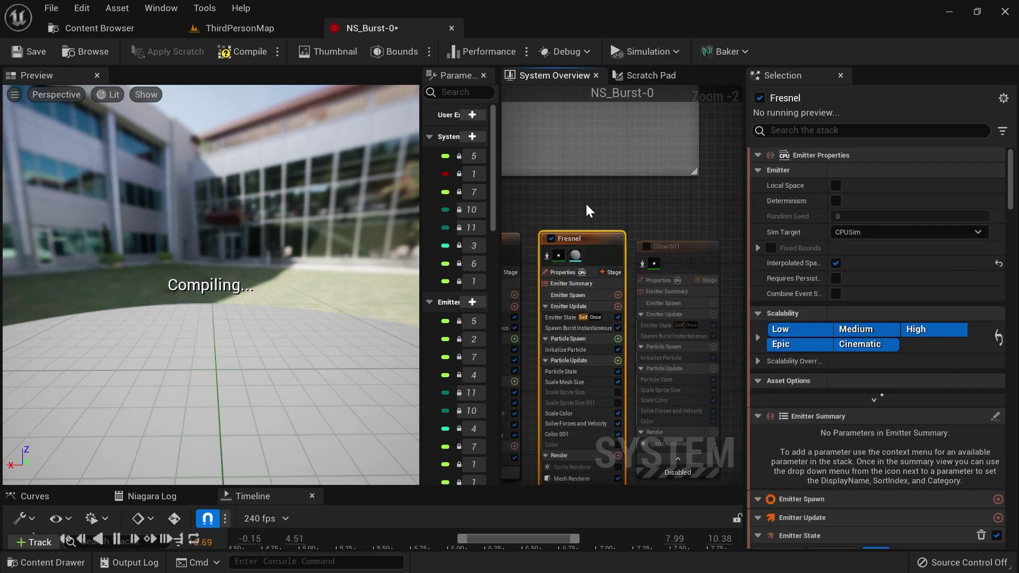
click(585, 203)
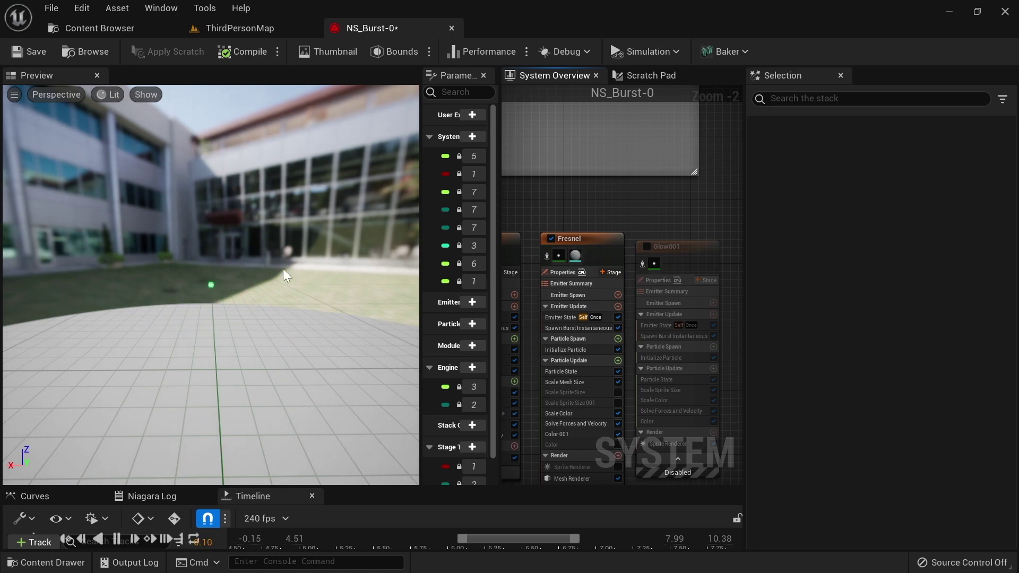
scroll(228, 239, up, 2)
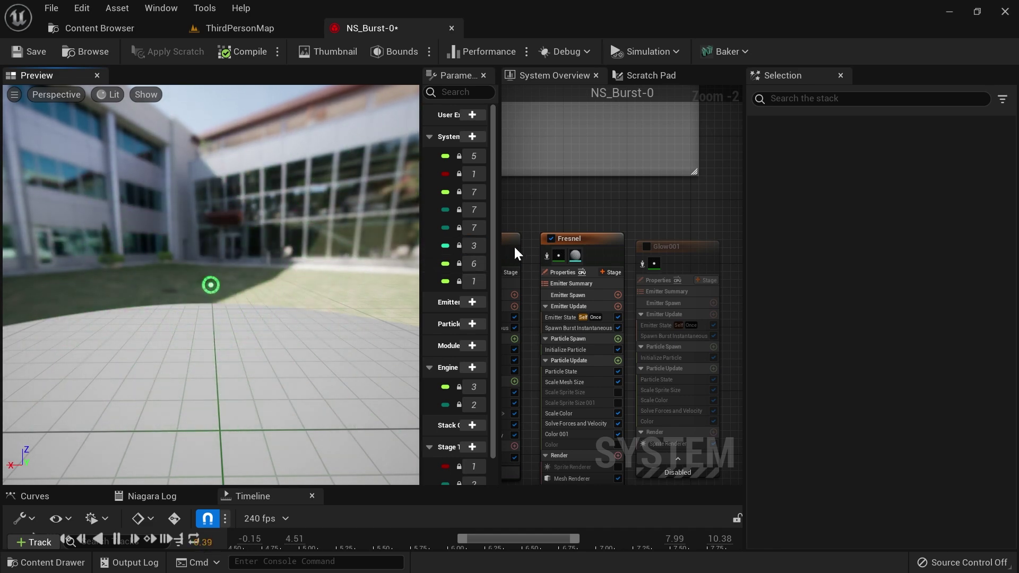
click(551, 239)
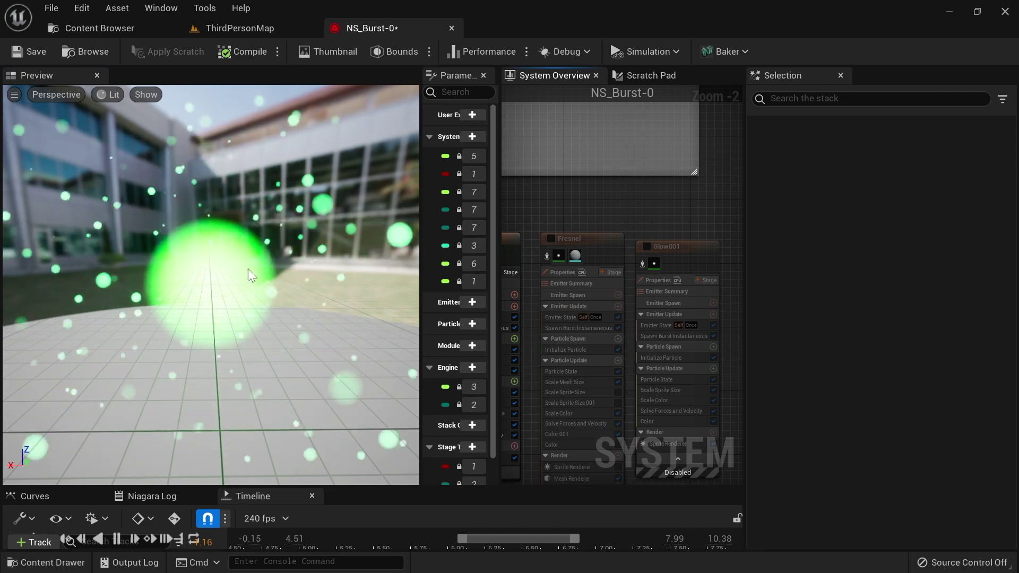
click(551, 238)
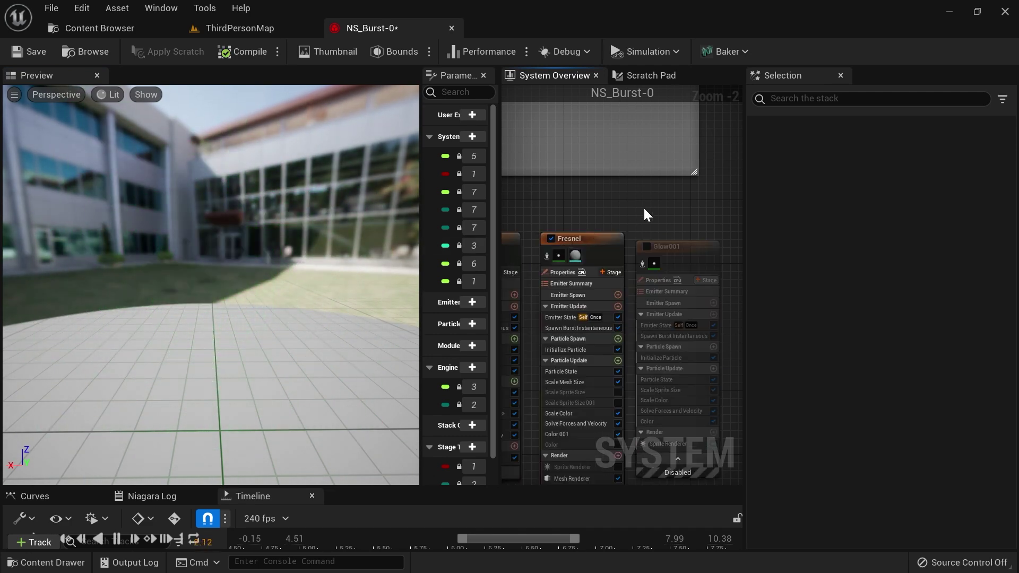
Step: Enlarge the timeline and scrub the effect from 0.00 to 0.60 to examine the Fresnel layer
right_drag(634, 215, 602, 207)
scroll(635, 229, up, 1)
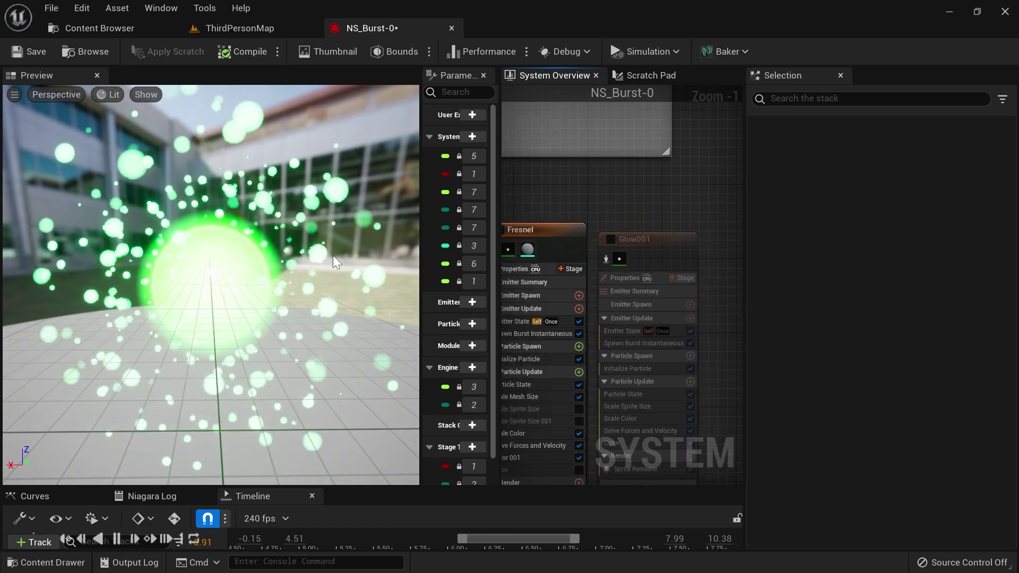
drag(369, 485, 368, 427)
click(48, 539)
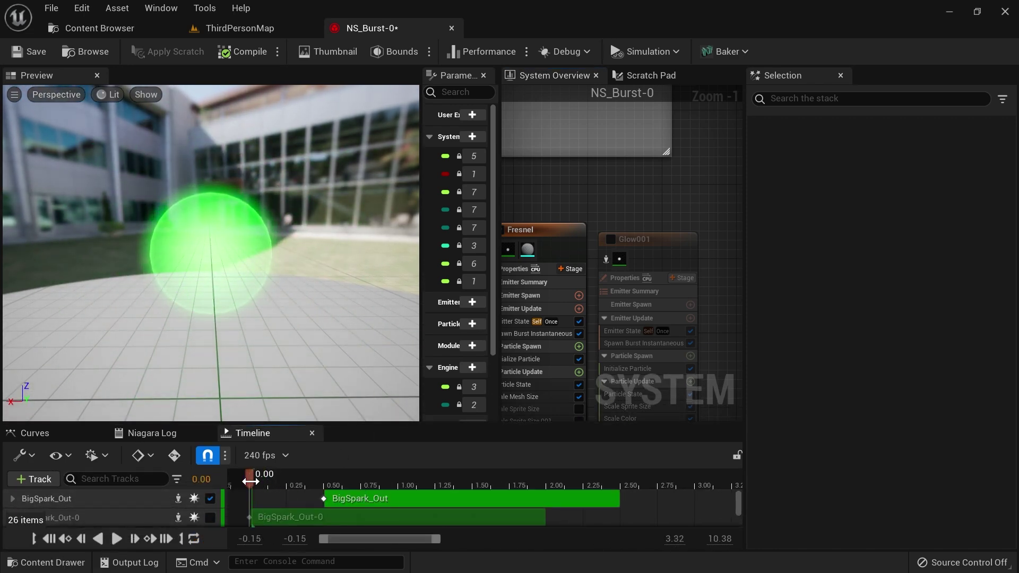
drag(253, 480, 338, 482)
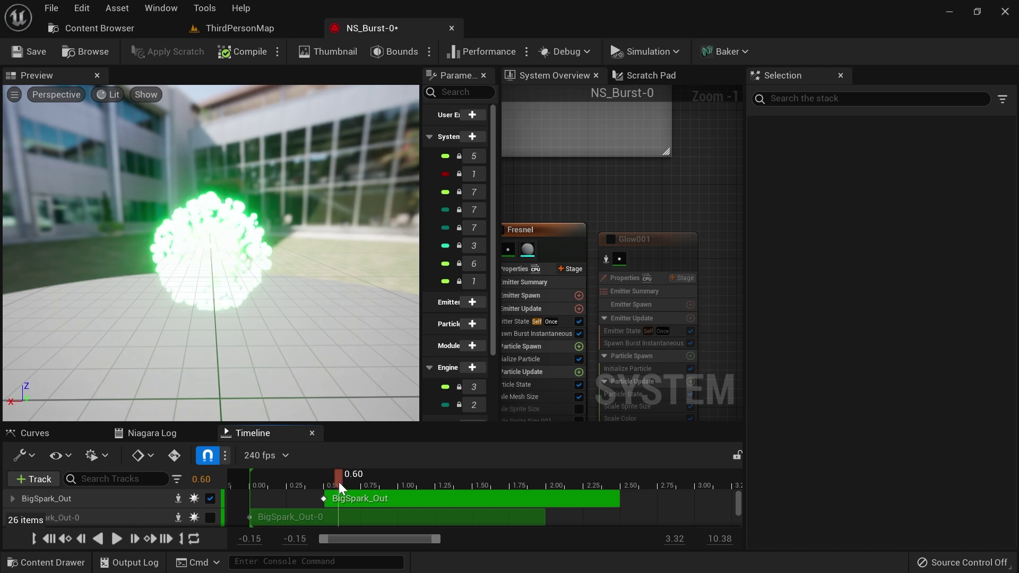
Step: Enable the Glow001 emitter and play the effect to examine the added glow
click(610, 240)
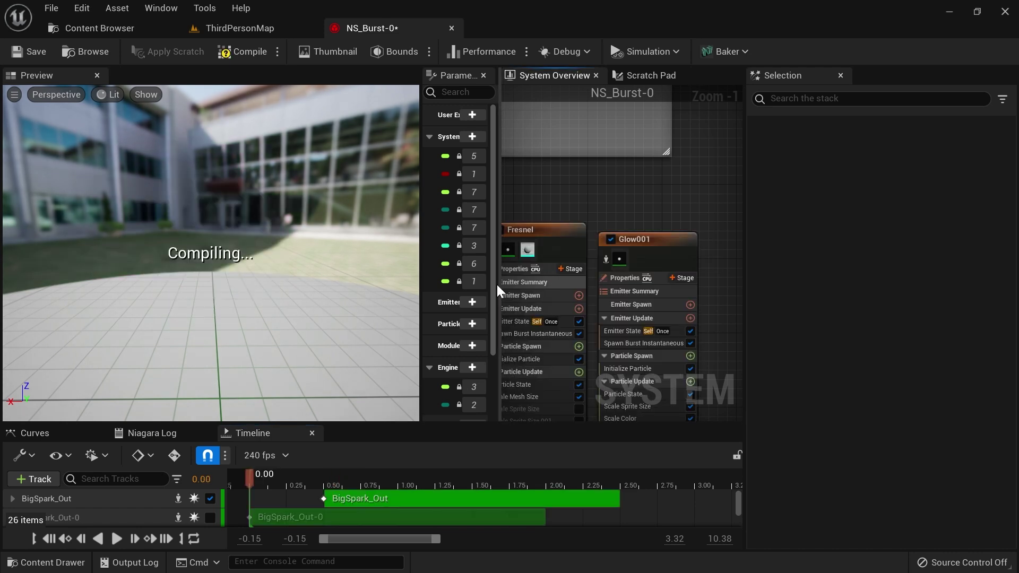
click(117, 539)
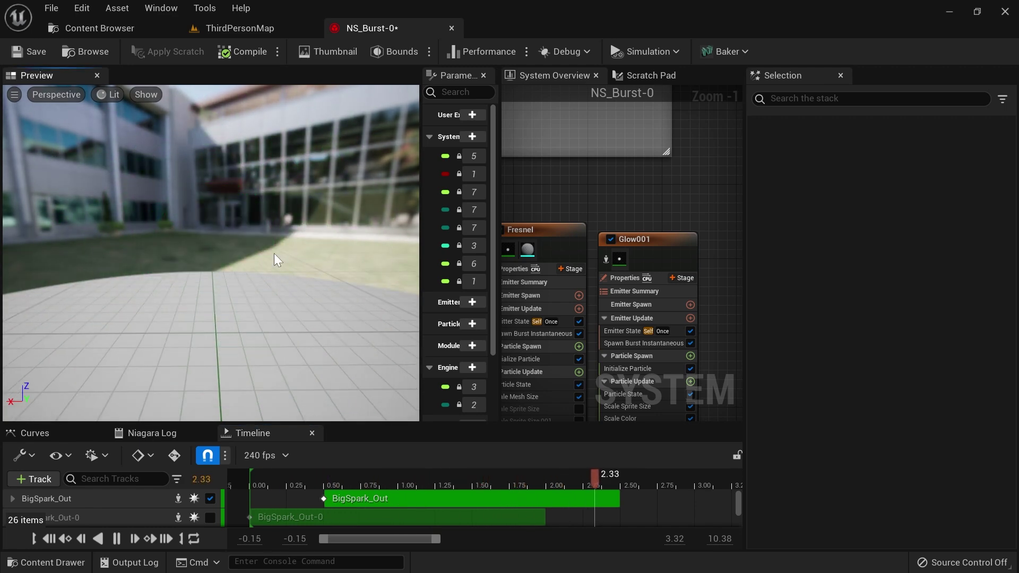
right_drag(632, 199, 669, 165)
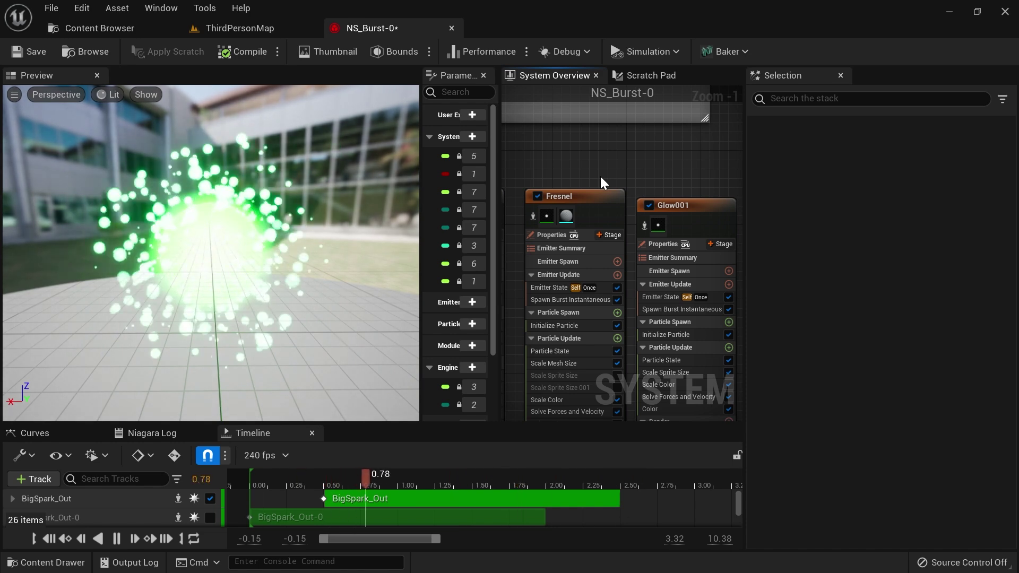
scroll(629, 171, down, 1)
scroll(629, 172, down, 3)
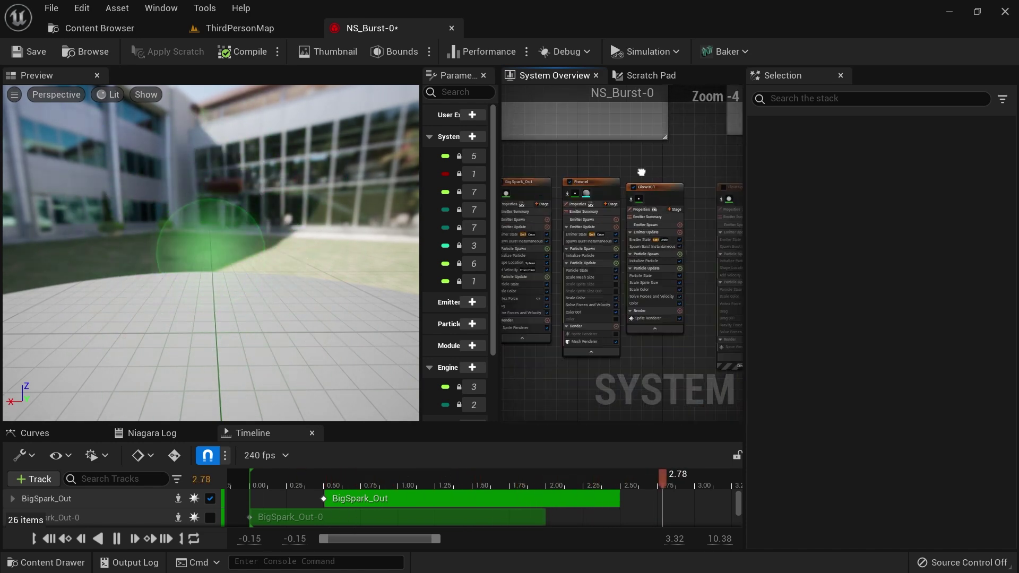
scroll(632, 159, down, 1)
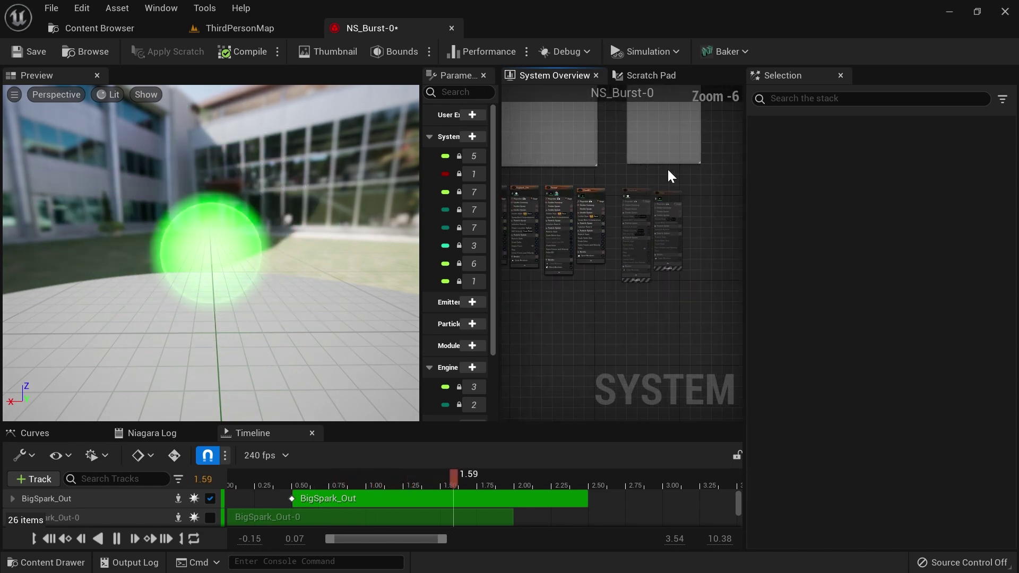
Step: Widen the effect preview and system overview, and re-enable the FloatSpark and Glow emitters
drag(743, 198, 965, 180)
scroll(878, 197, down, 1)
right_drag(878, 198, 942, 157)
right_drag(757, 282, 857, 365)
scroll(821, 293, up, 1)
scroll(787, 337, up, 1)
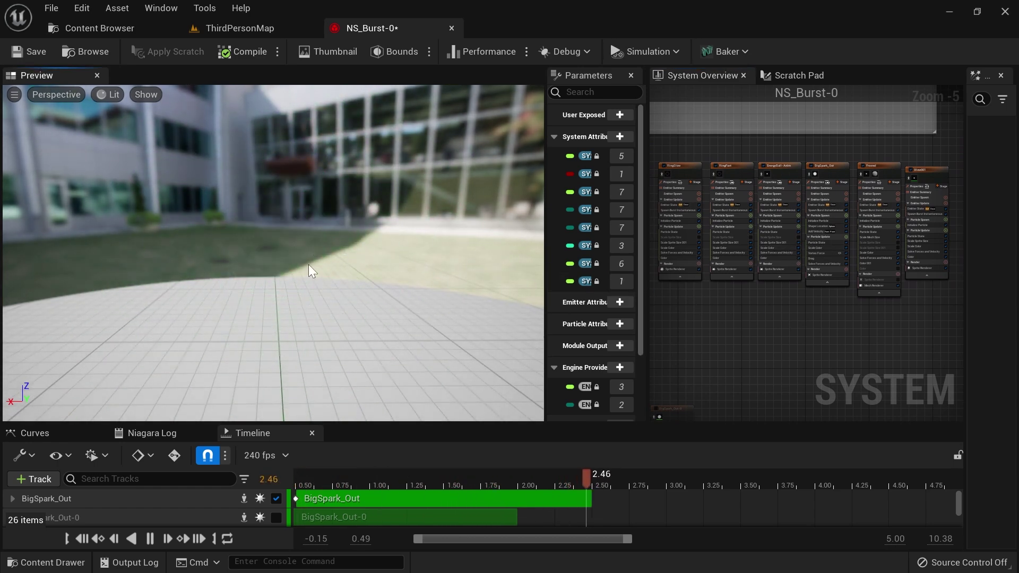
right_drag(824, 345, 734, 375)
drag(883, 184, 883, 186)
right_click(797, 194)
click(842, 220)
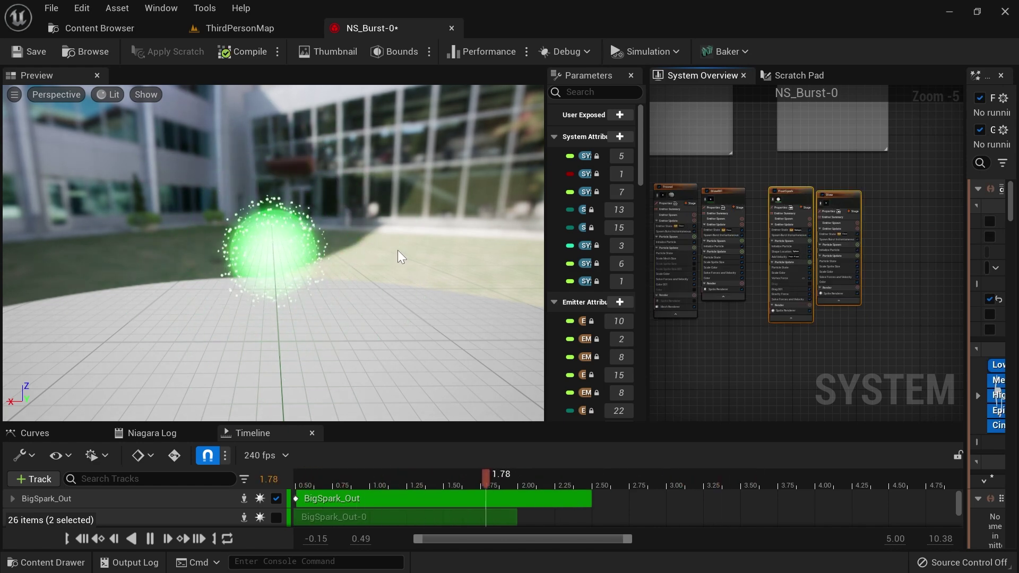
Step: Re-enable the Small_Spark, Normal_Spark and Thin_Spark emitters to complete the burst
right_drag(702, 378, 958, 348)
scroll(736, 383, down, 1)
right_drag(679, 335, 760, 336)
drag(728, 338, 813, 218)
right_click(813, 218)
click(862, 249)
key(ctrl+z)
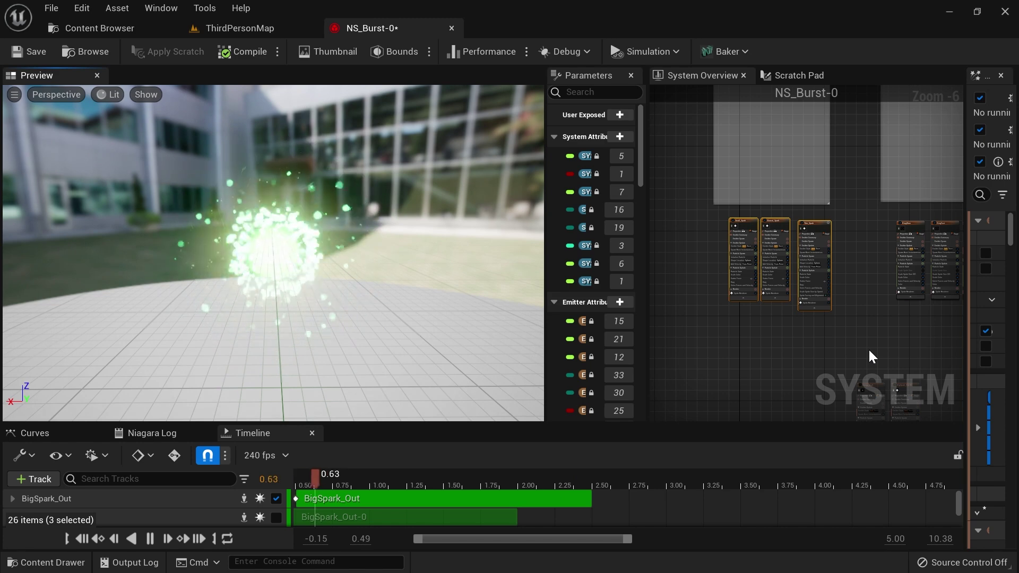
Step: Review the emitter groups in order: the three sparks, the six ring, ball, Fresnel and glow emitters, and FloatSpark with Glow
scroll(868, 348, up, 1)
right_drag(834, 344, 854, 363)
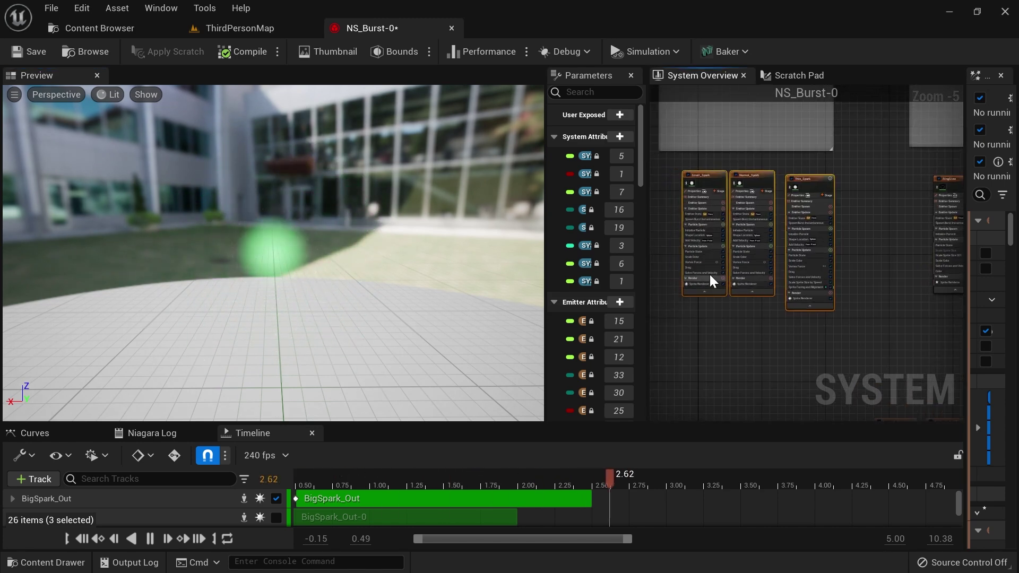
drag(691, 318, 792, 279)
drag(831, 238, 832, 222)
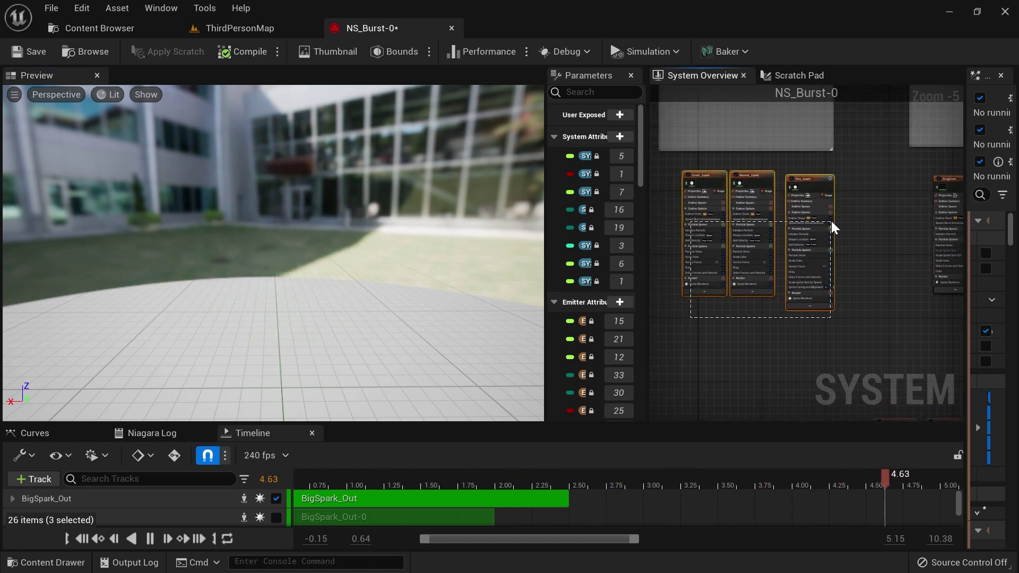
right_drag(853, 345, 764, 364)
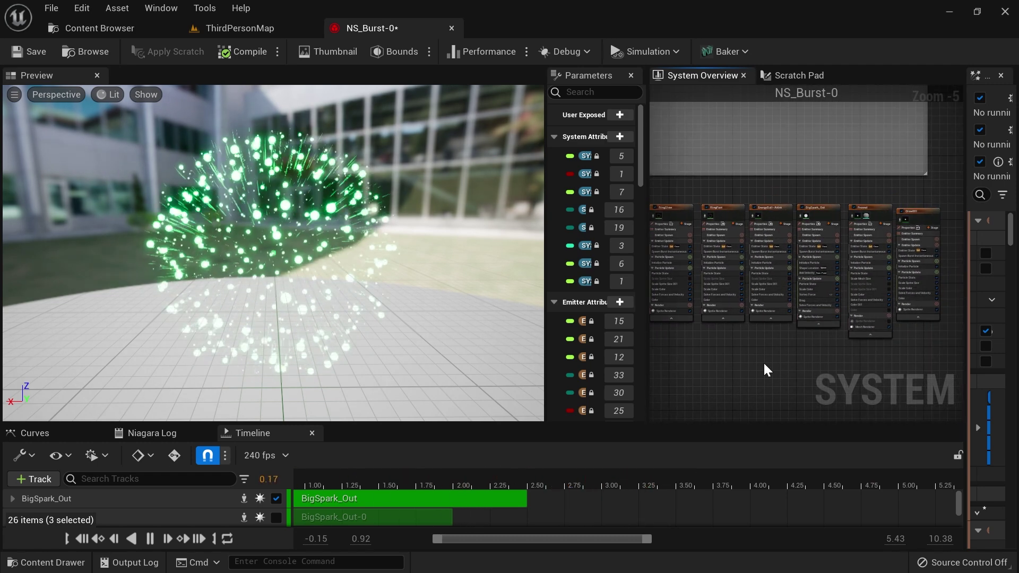
drag(703, 346, 899, 199)
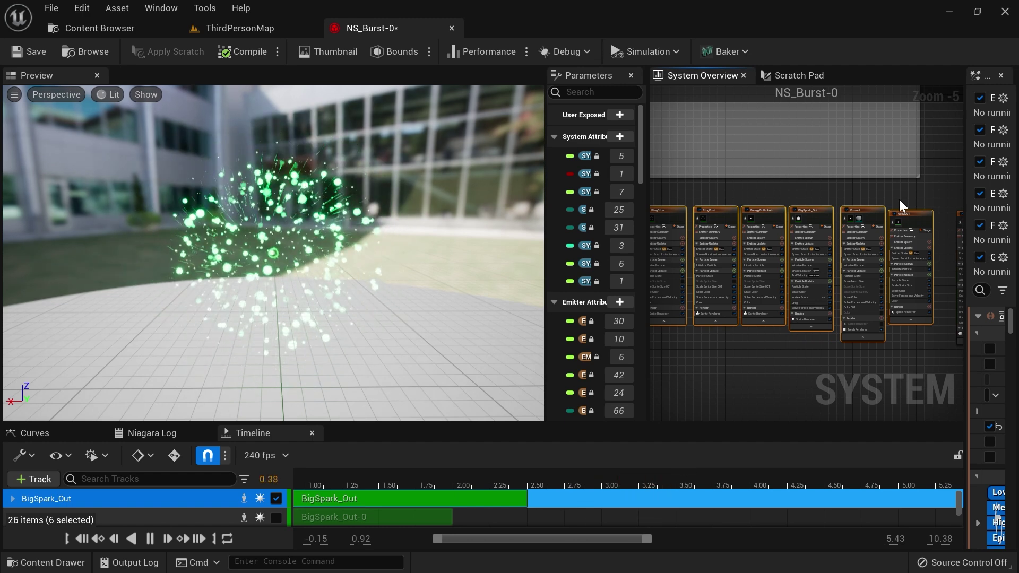
key(Delete)
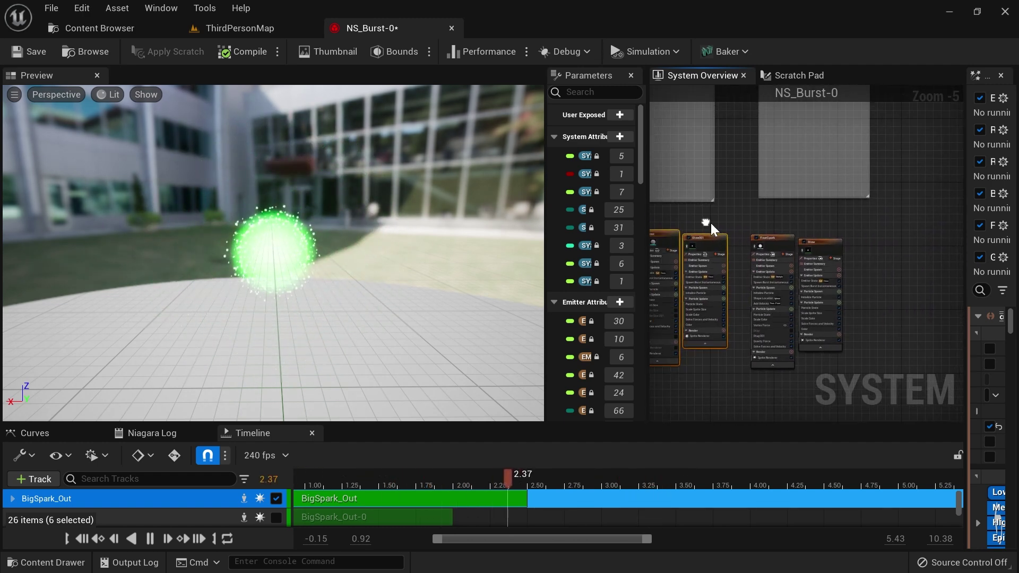
drag(759, 215, 856, 377)
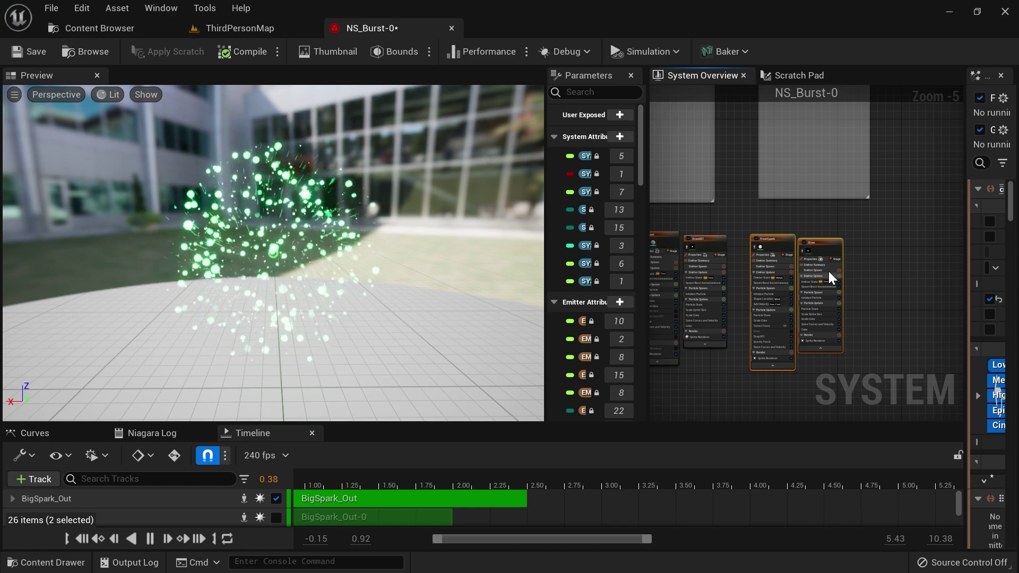
Step: Preview the Glow and FloatSpark emitters one at a time in isolation, and clear the isolation
right_drag(826, 220, 910, 122)
scroll(859, 216, up, 2)
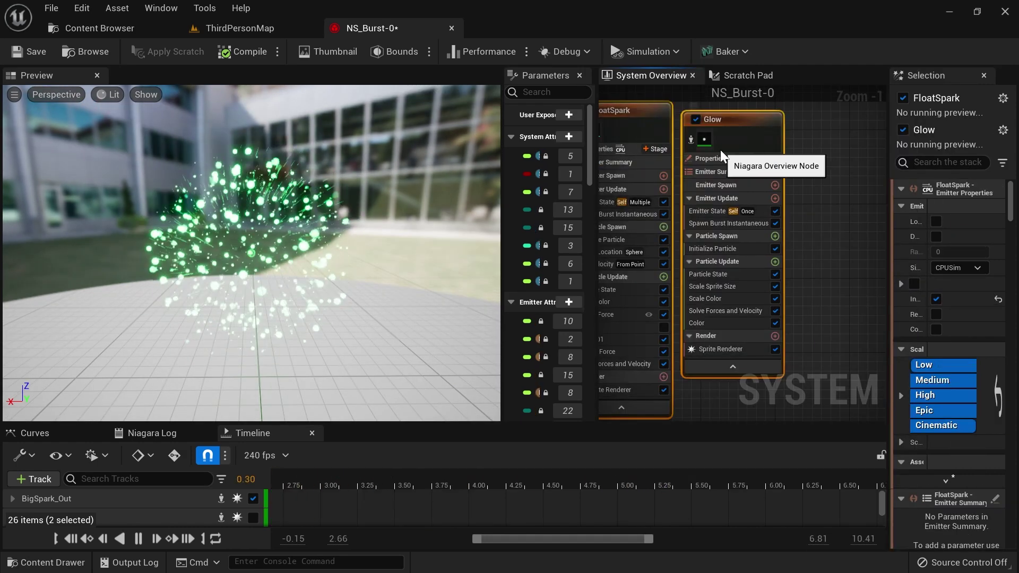
click(812, 153)
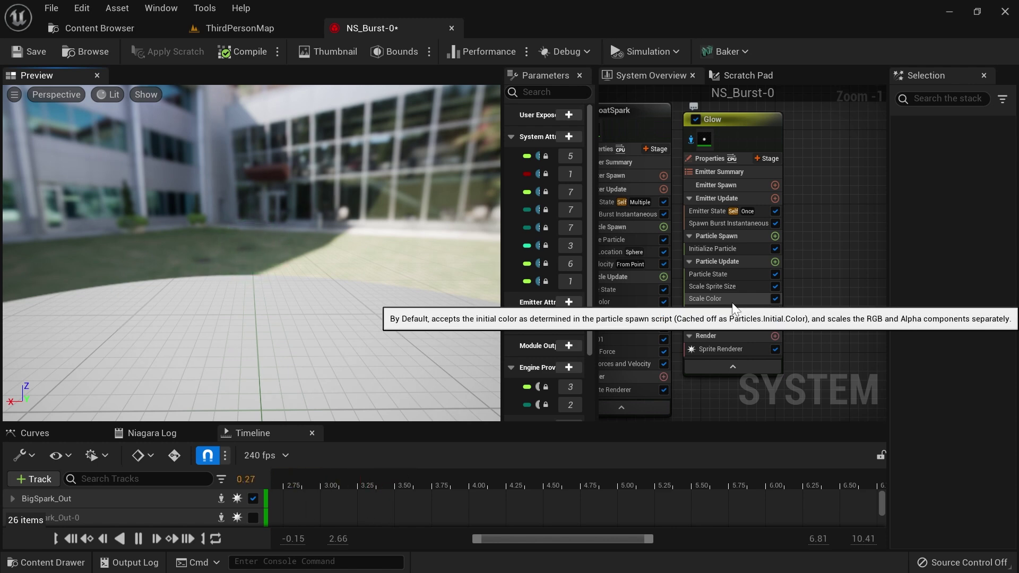
right_drag(831, 188, 885, 214)
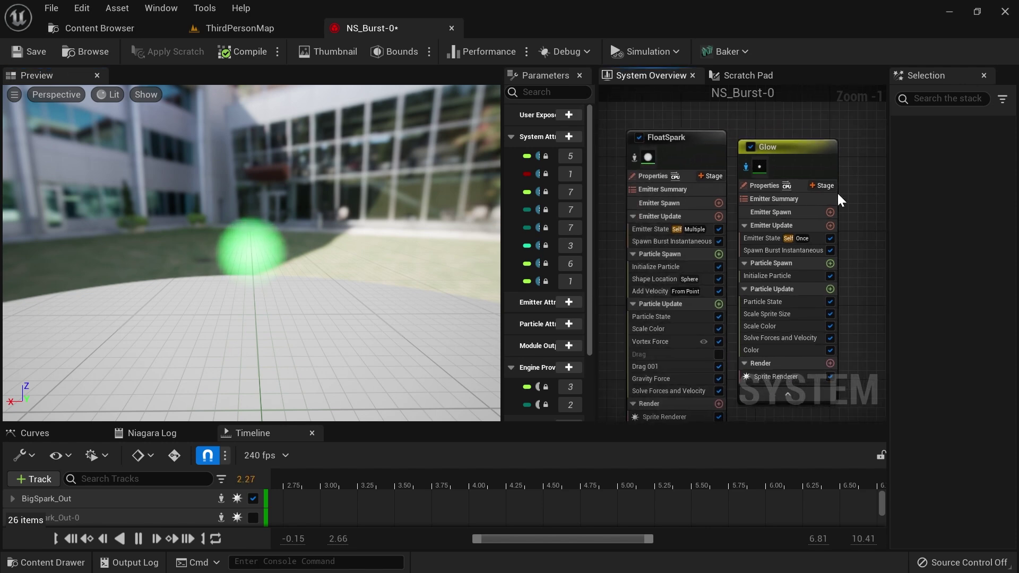
click(635, 159)
right_drag(607, 196, 617, 193)
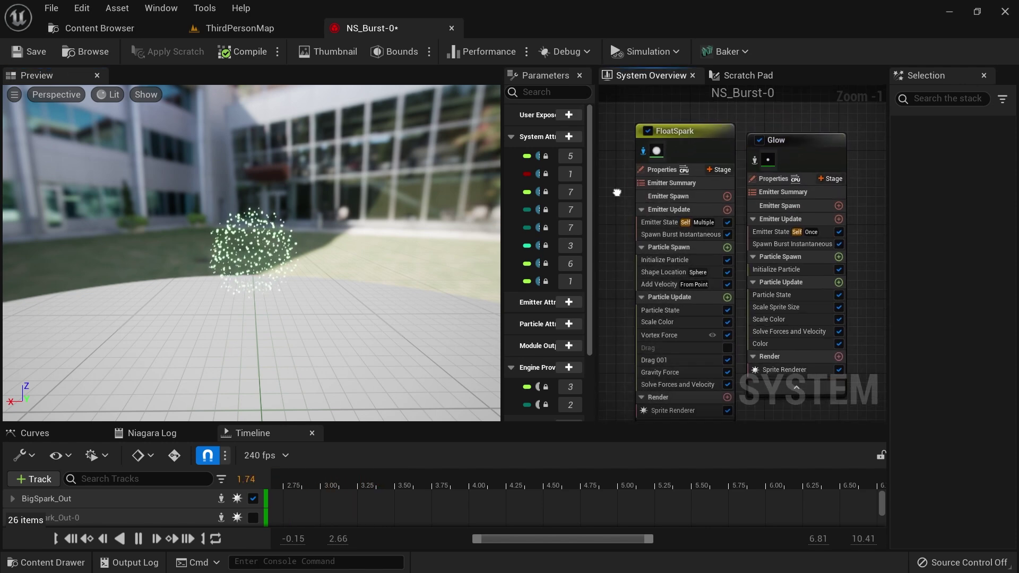
click(642, 152)
scroll(619, 168, down, 3)
right_drag(660, 184, 814, 164)
scroll(815, 164, down, 1)
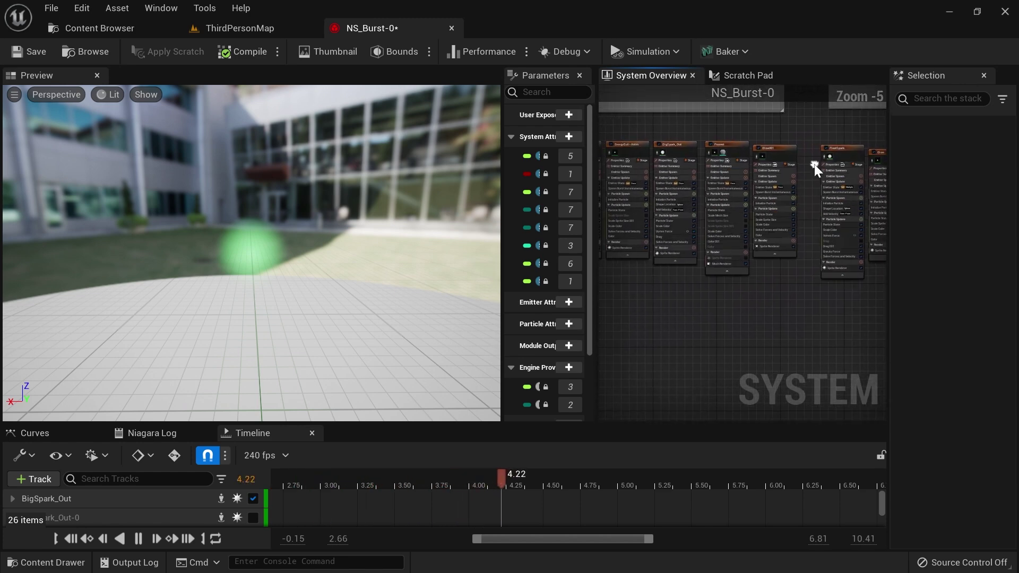